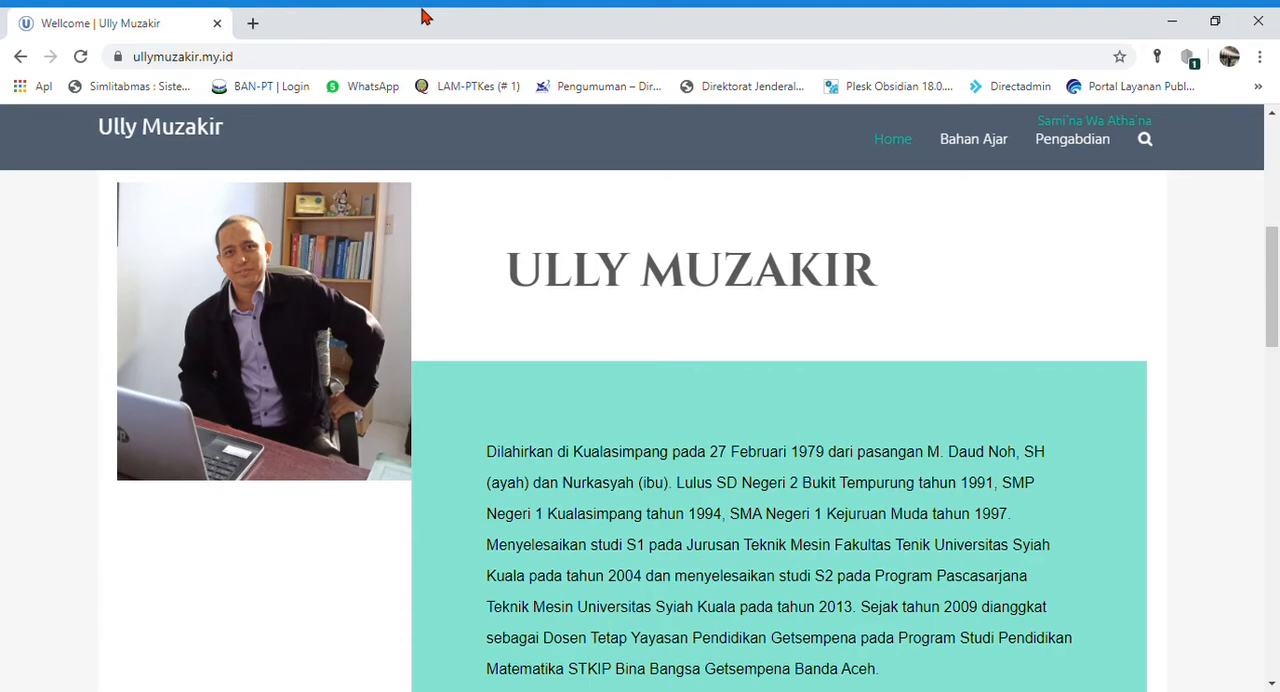
# - Open the village website desa.jasamuda.com in a new browser tab
pyautogui.click(253, 22)
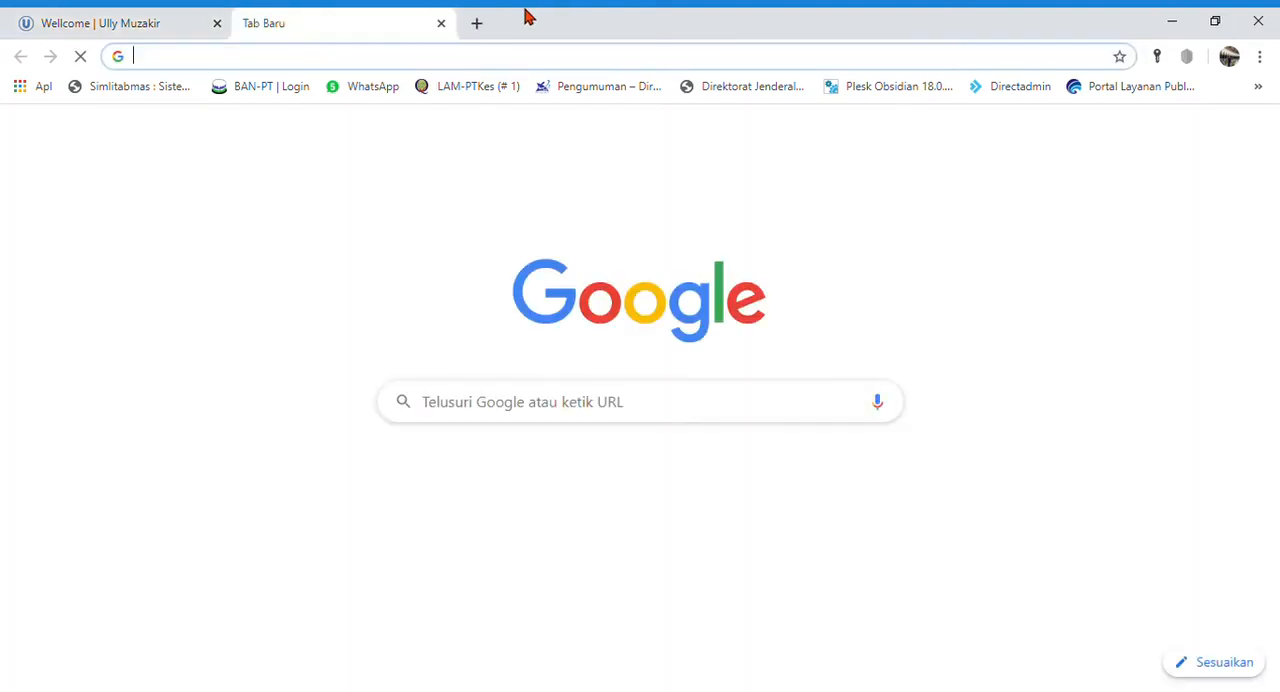
pyautogui.write('desa.ja')
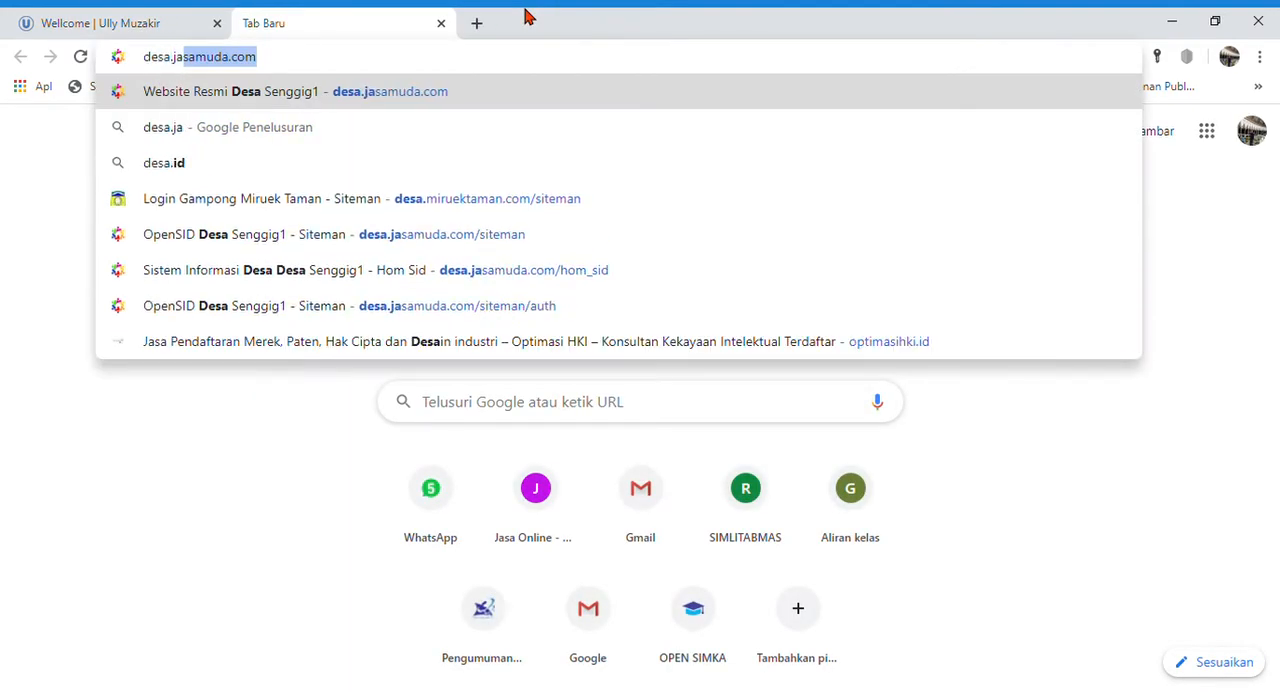
pyautogui.write('samjda')
pyautogui.press('BackSpace')
pyautogui.press('BackSpace')
pyautogui.press('BackSpace')
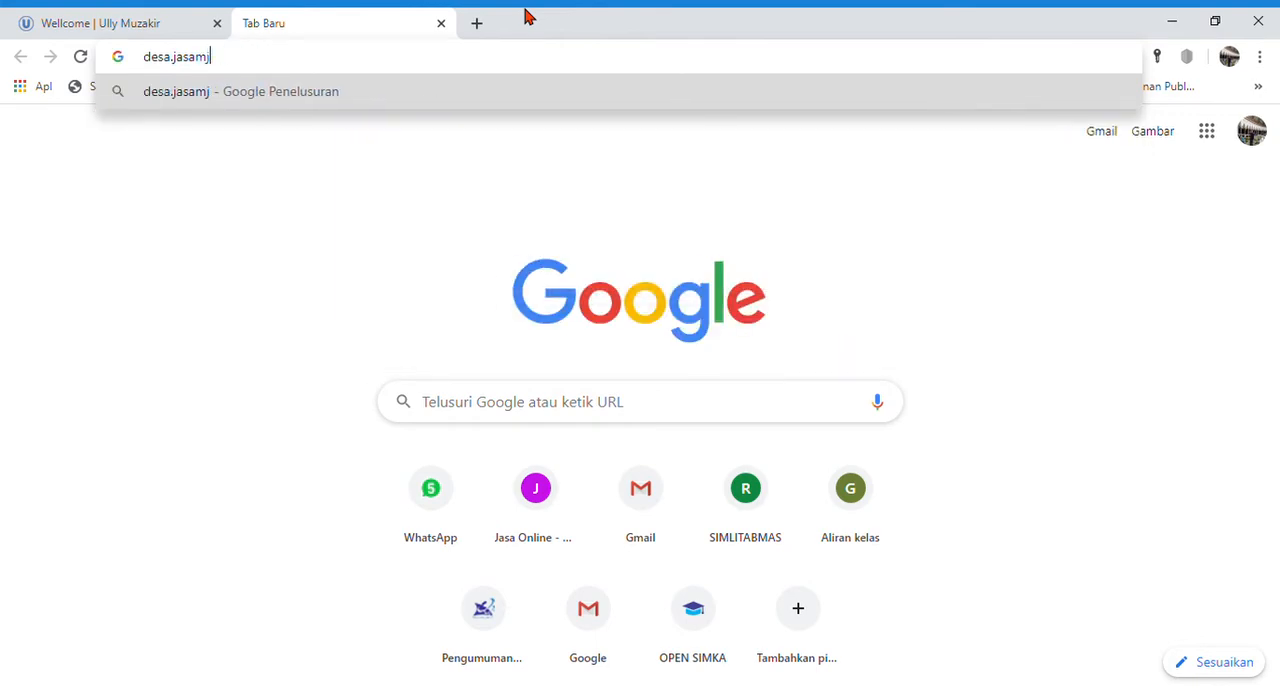
pyautogui.write('uda.com')
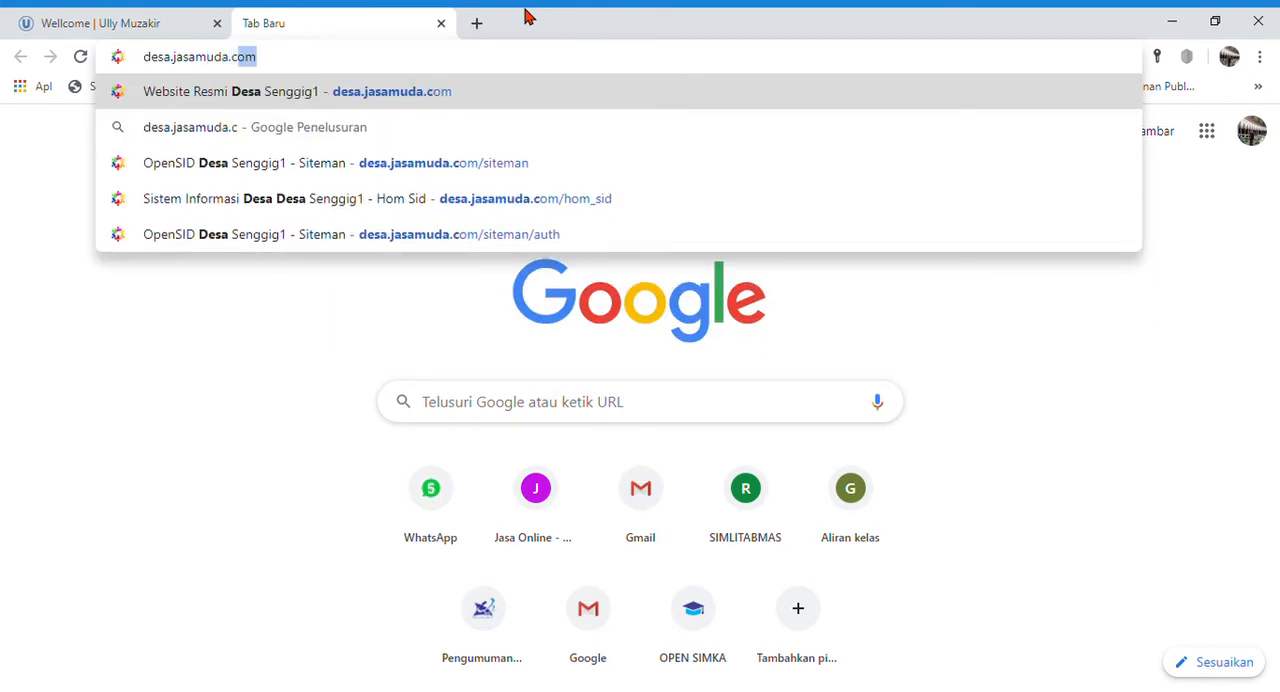
pyautogui.press('Return')
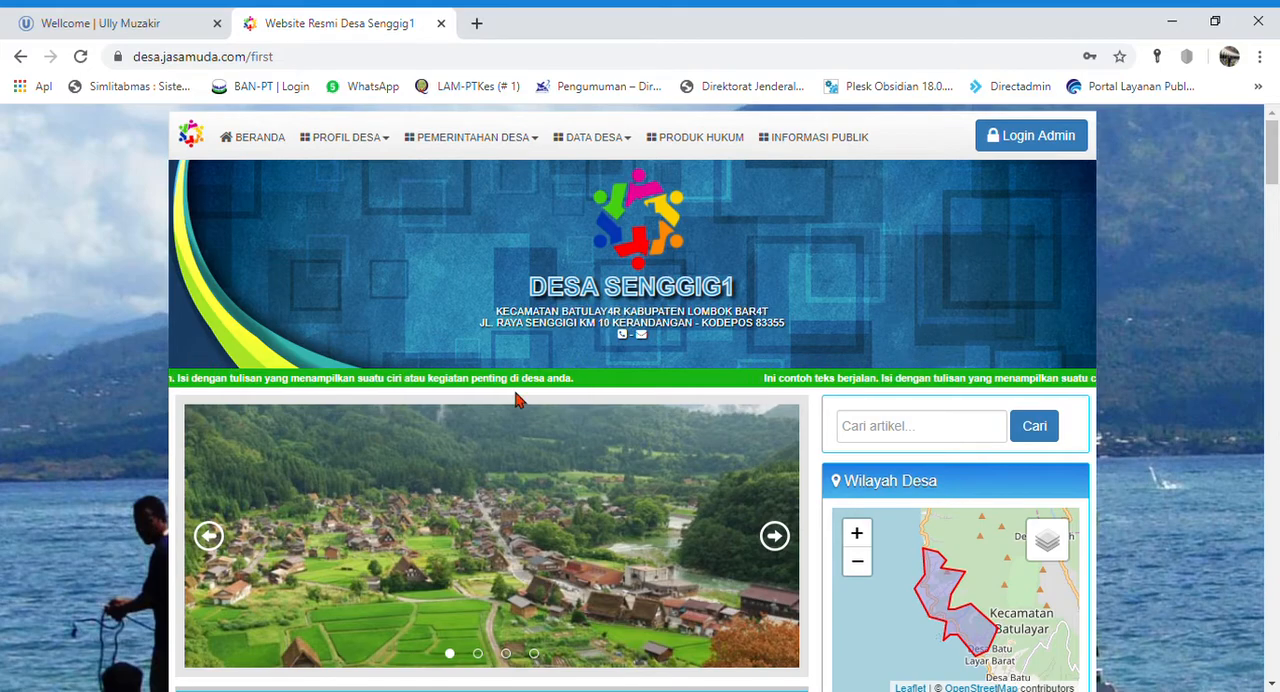
# - Look through the village home page's articles, sidebar widgets, statistics and footer
pyautogui.scroll(-10, 1130, 405)
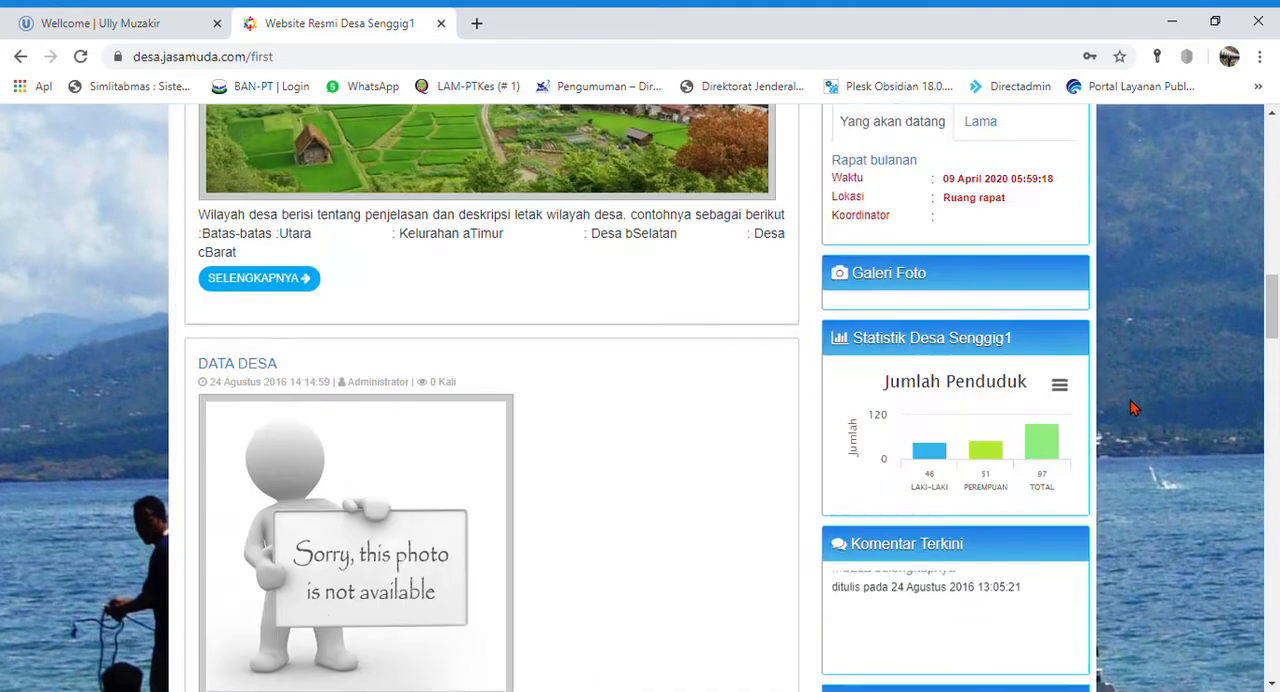
pyautogui.scroll(-15, 1130, 405)
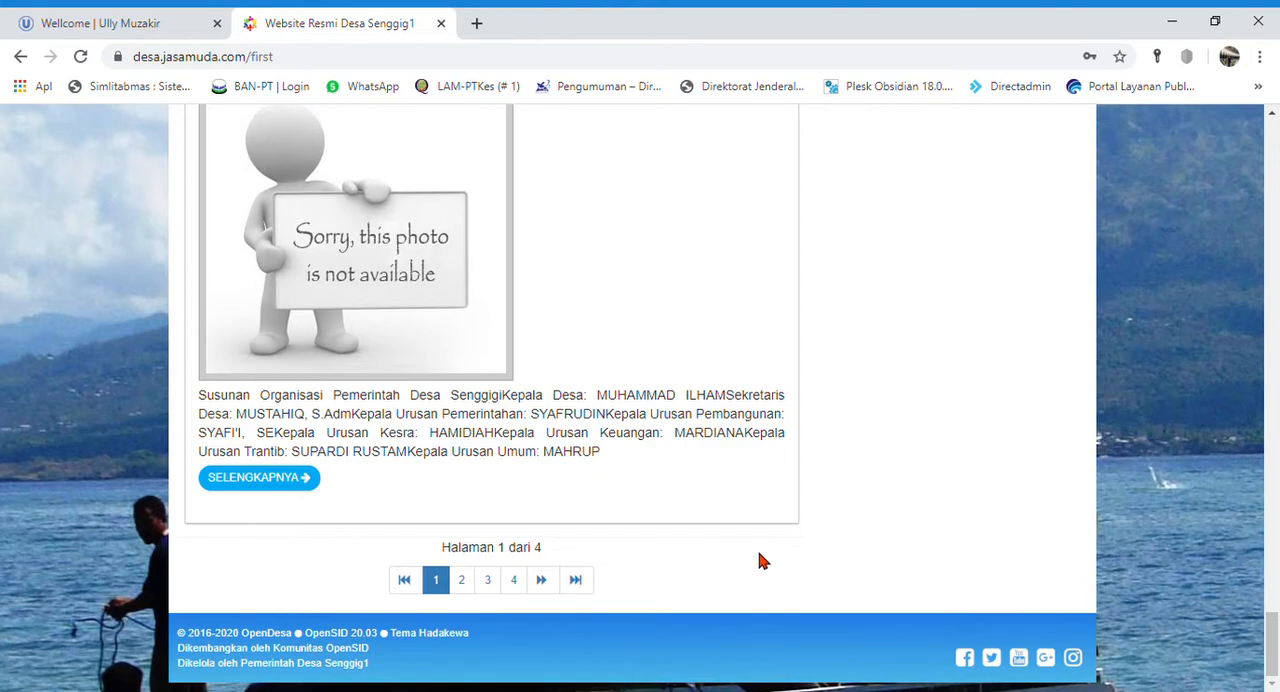
pyautogui.scroll(2, 885, 557)
pyautogui.scroll(-2, 885, 557)
pyautogui.scroll(15, 898, 572)
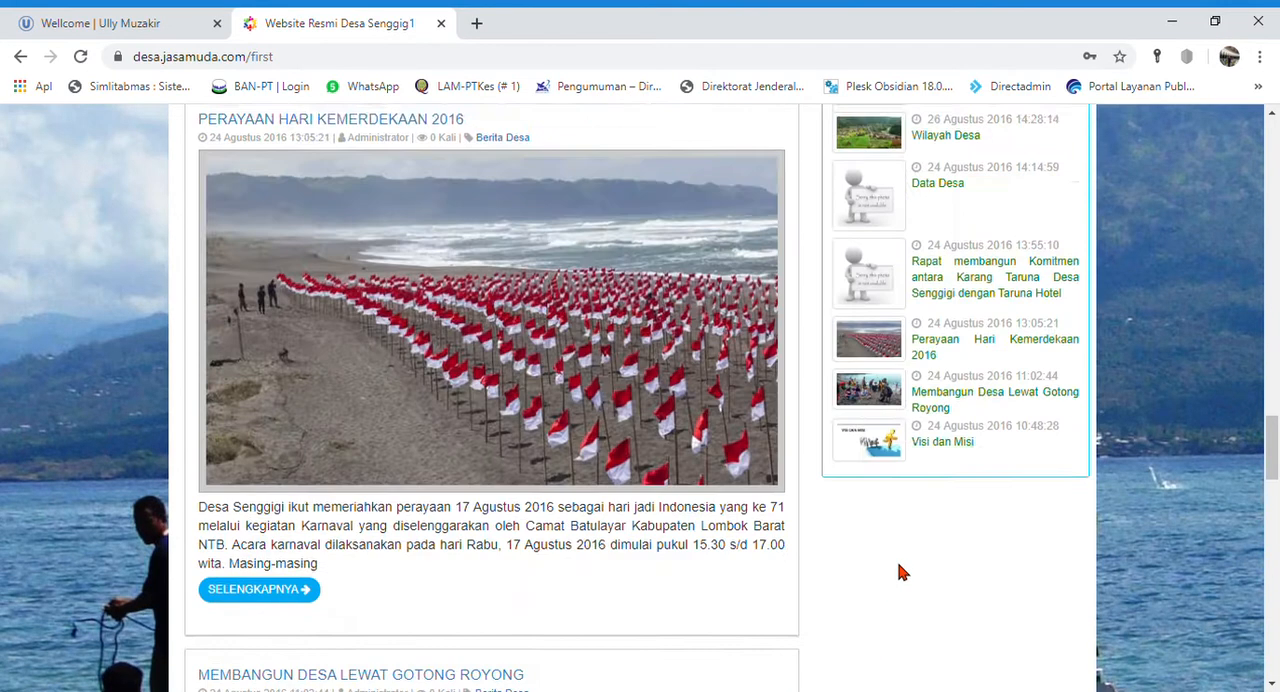
pyautogui.scroll(15, 905, 572)
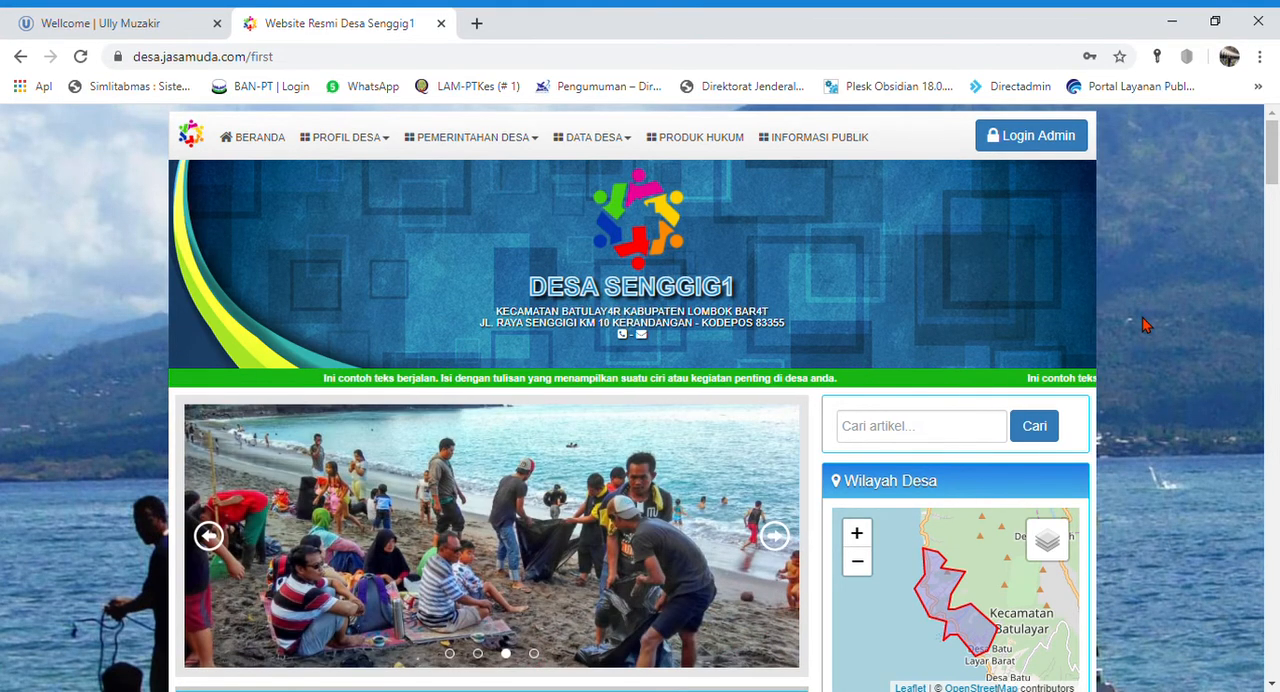
pyautogui.scroll(-20, 1146, 324)
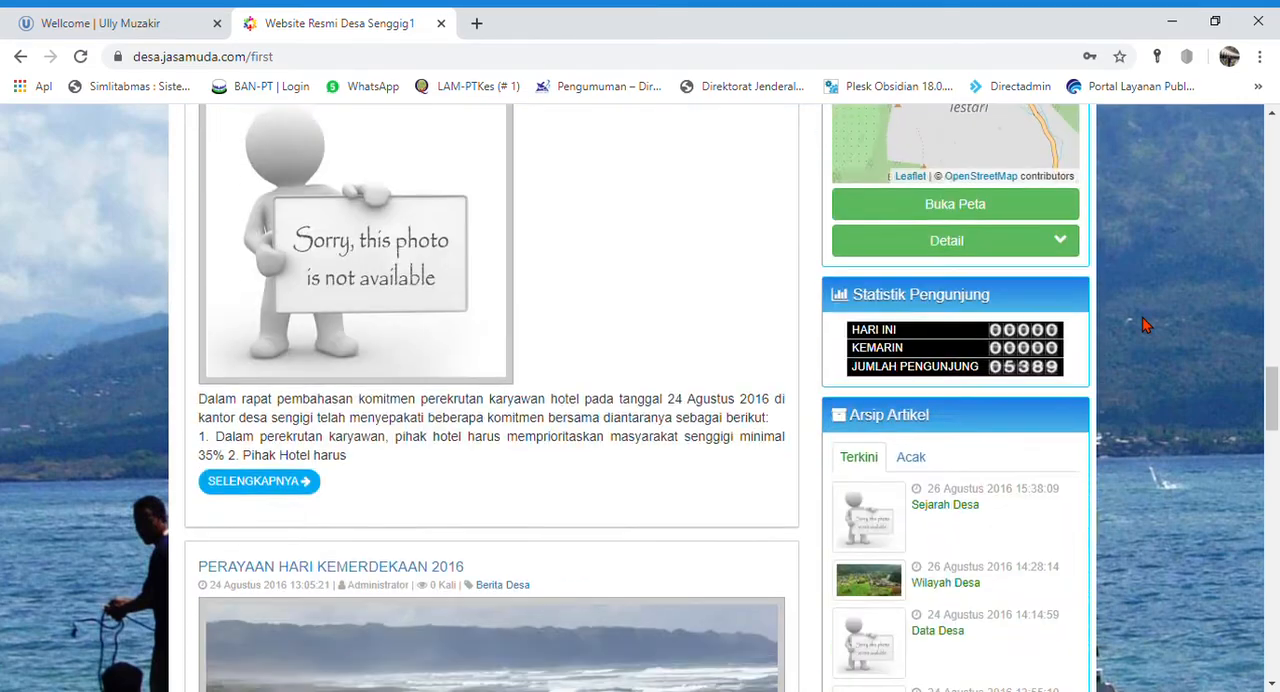
pyautogui.scroll(20, 1146, 324)
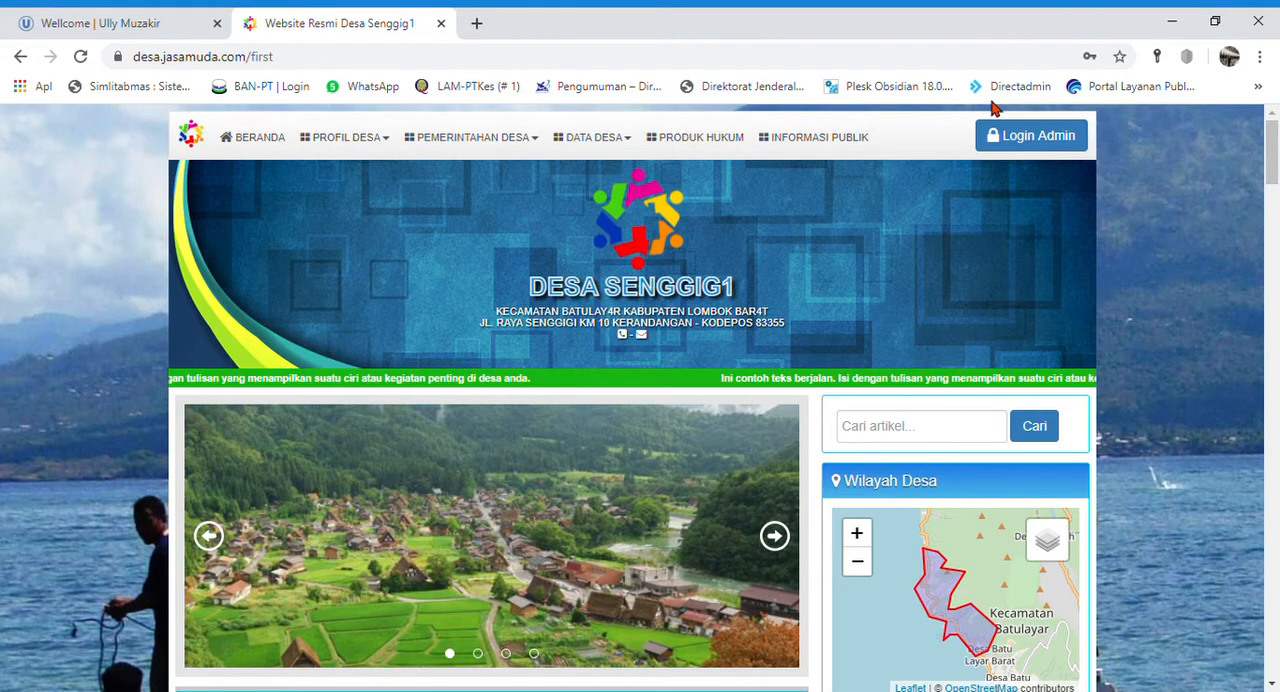
# - Open the Data Pekerjaan statistics page from the village data section
pyautogui.click(472, 137)
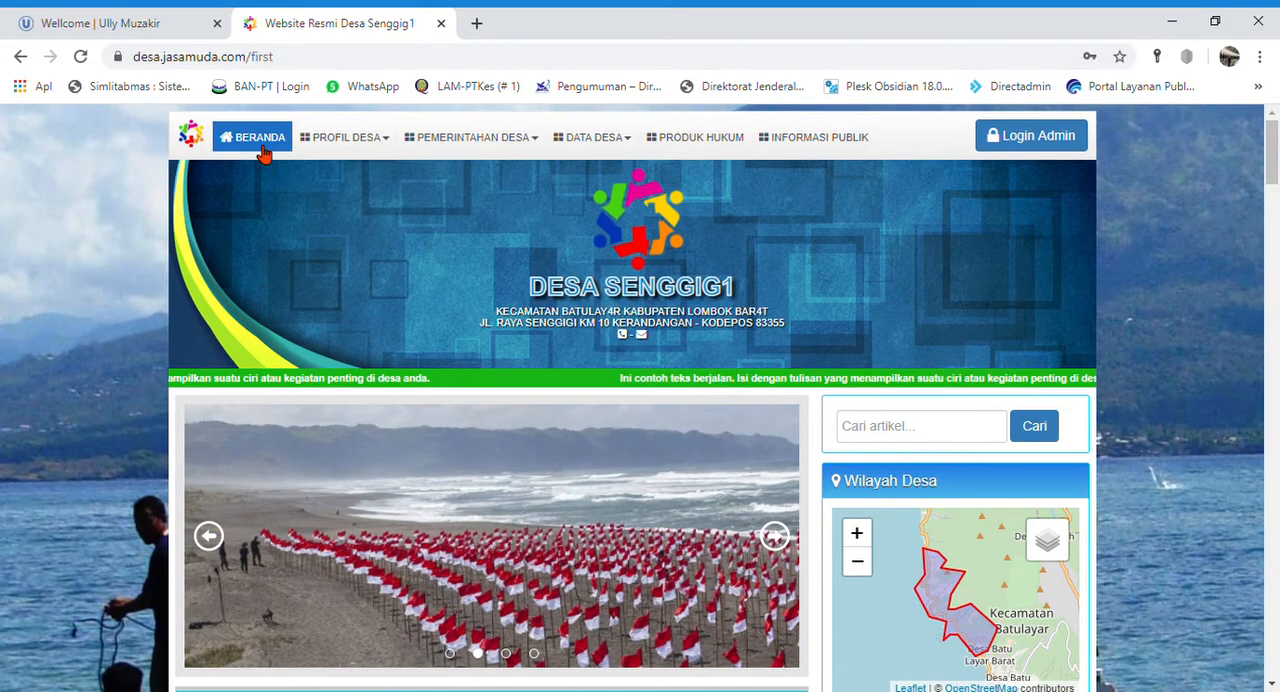
pyautogui.moveTo(465, 145)
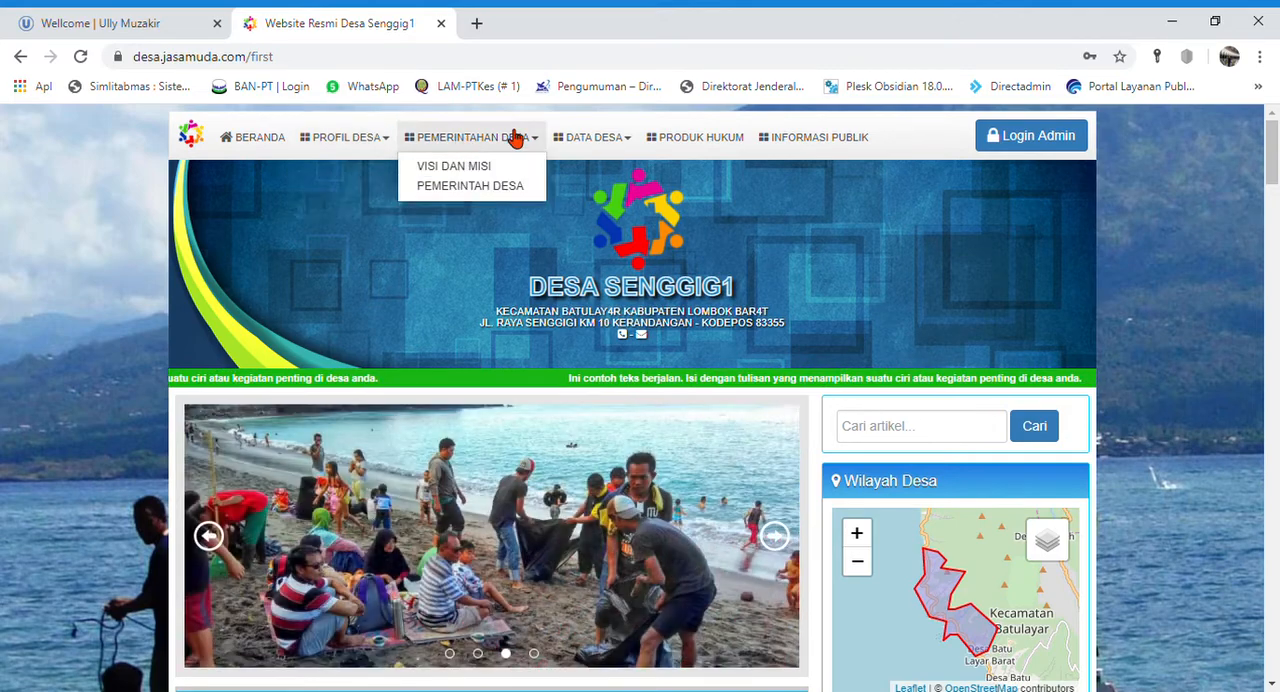
pyautogui.moveTo(575, 148)
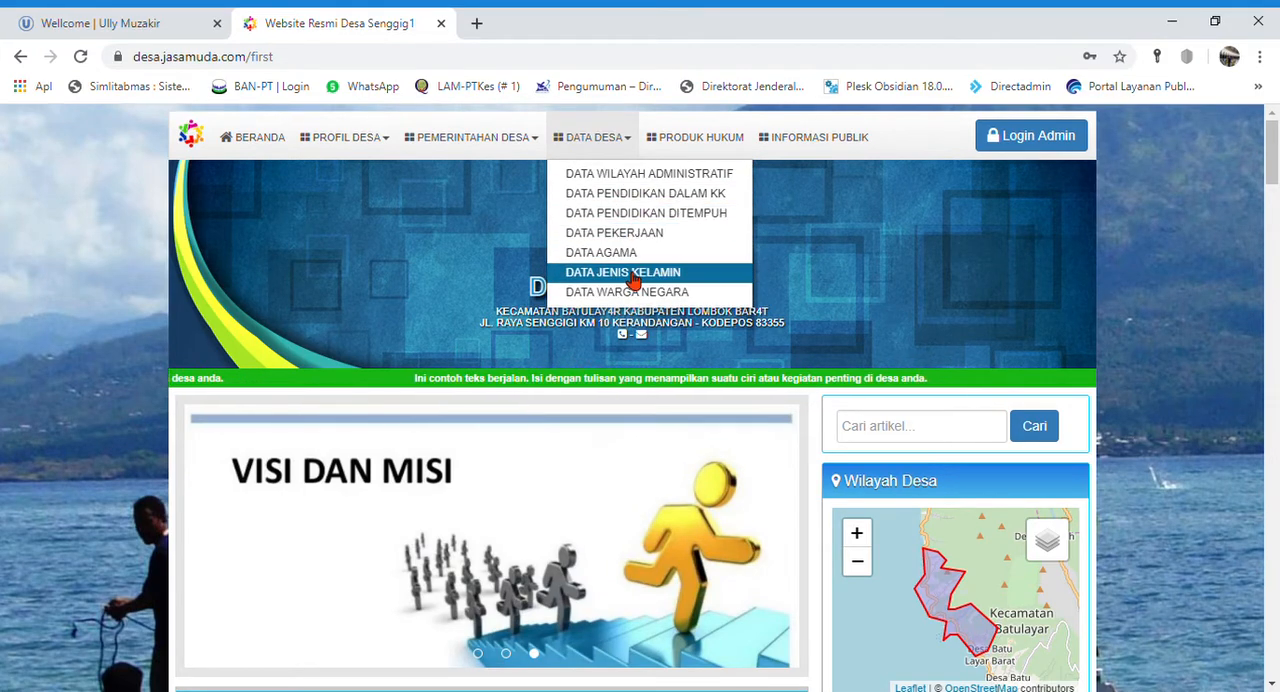
pyautogui.click(634, 240)
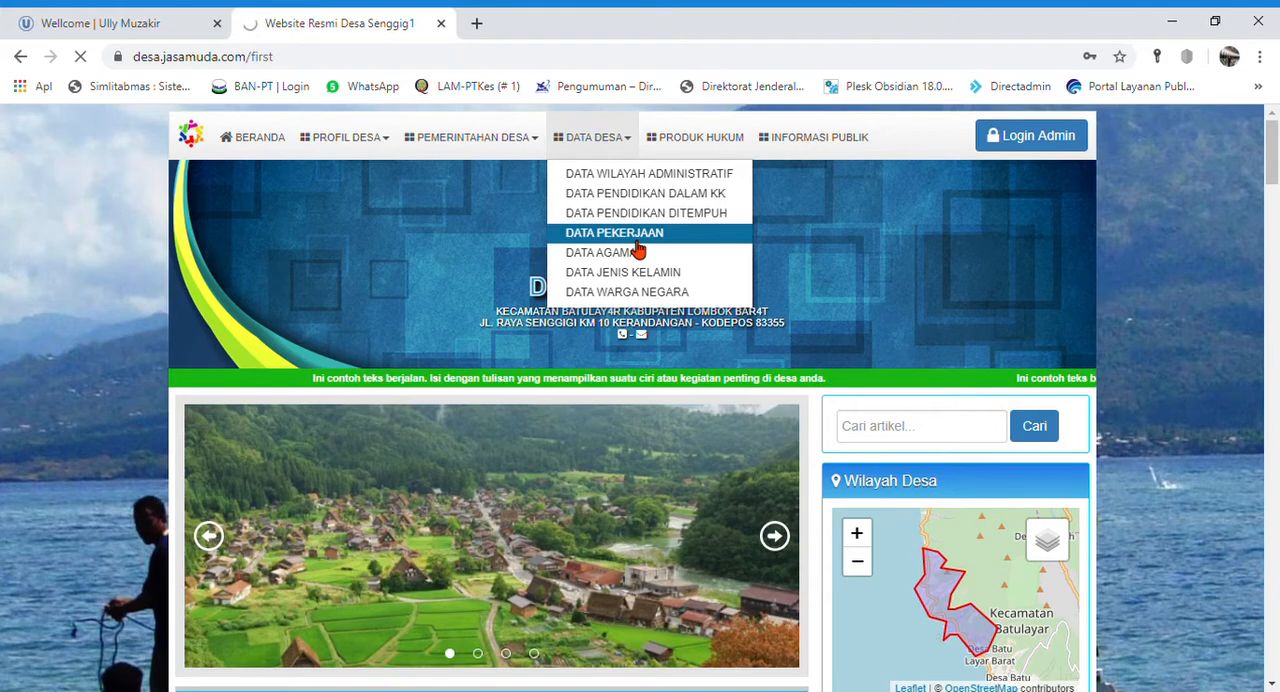
# - Examine the occupation pie chart and the full demographic table by occupation
pyautogui.scroll(-5, 625, 267)
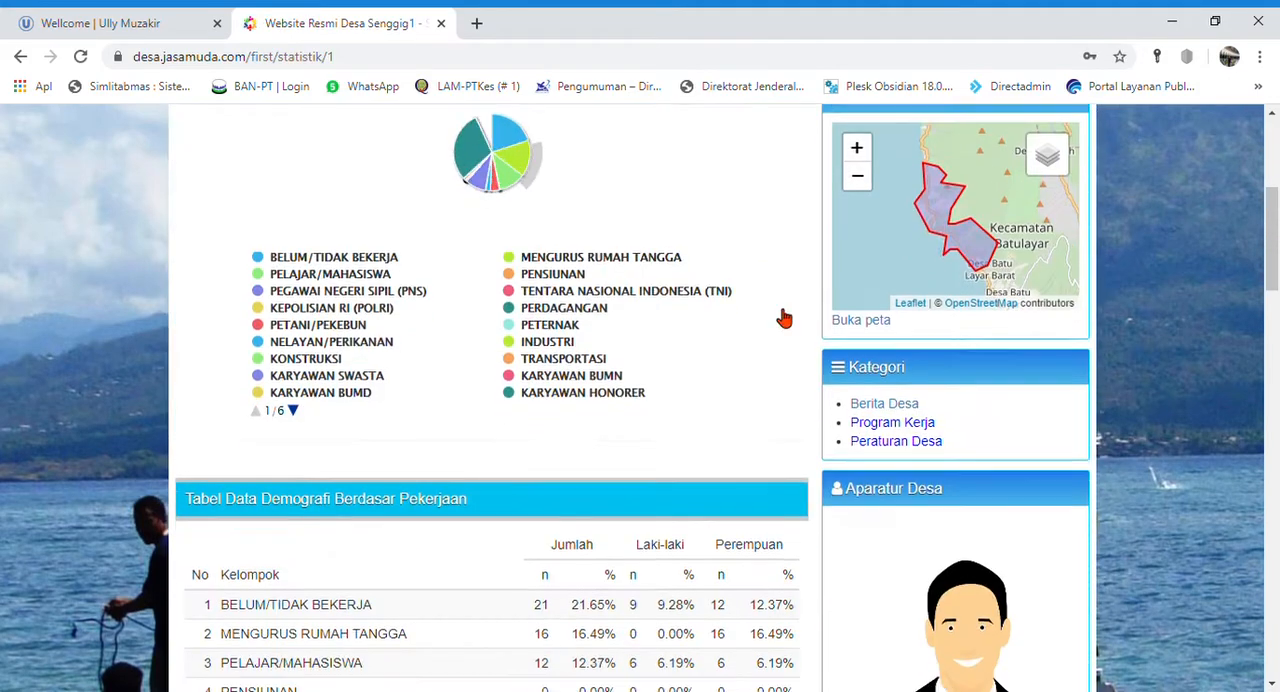
pyautogui.scroll(2, 645, 224)
pyautogui.moveTo(506, 249)
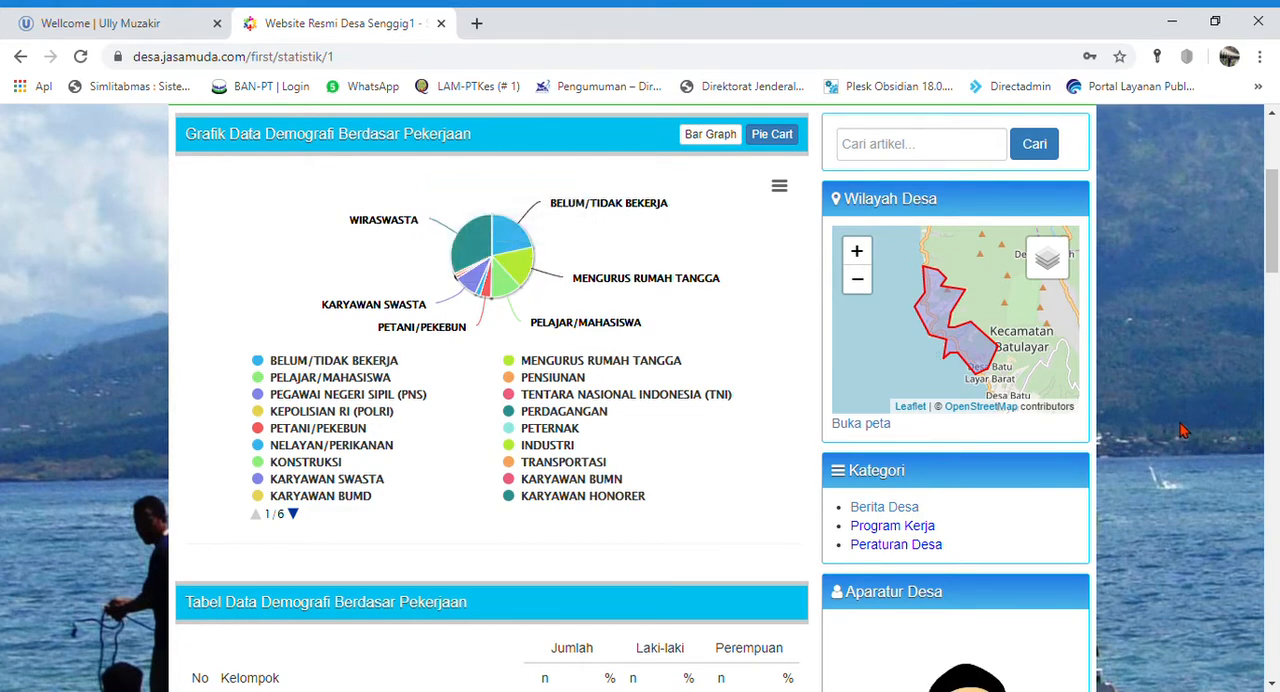
pyautogui.scroll(-6, 560, 450)
pyautogui.click(253, 450)
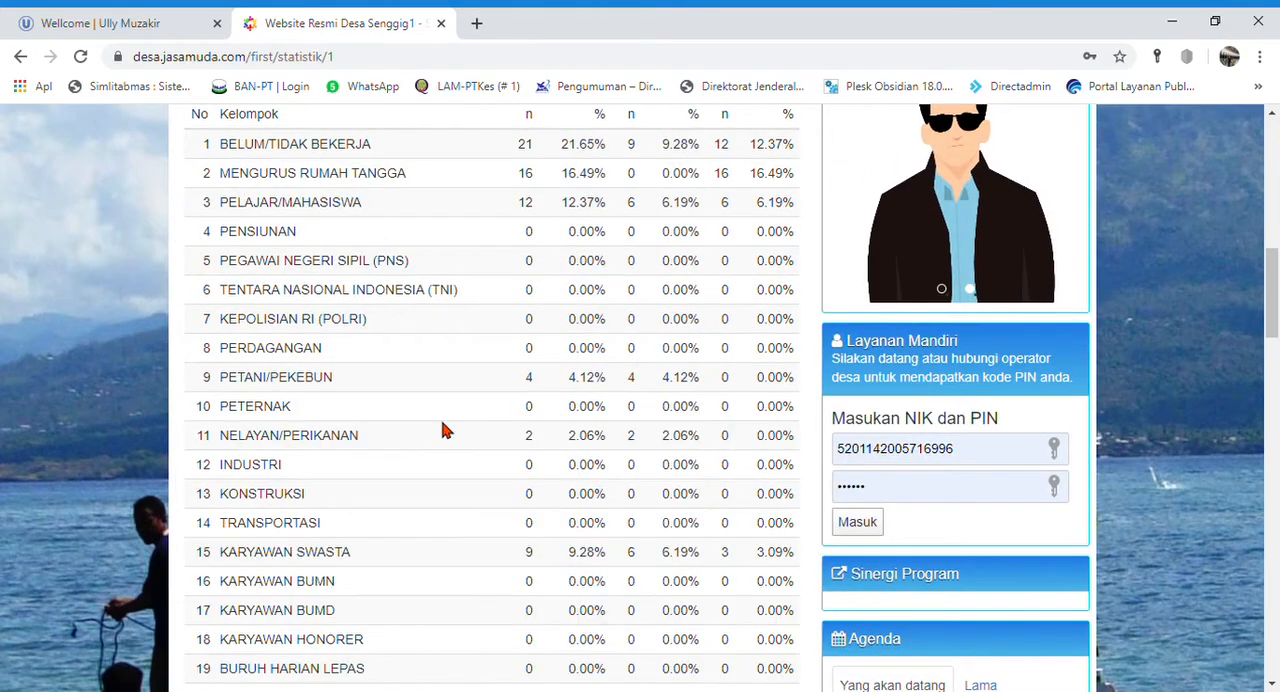
pyautogui.scroll(-13, 440, 440)
pyautogui.scroll(-11, 435, 480)
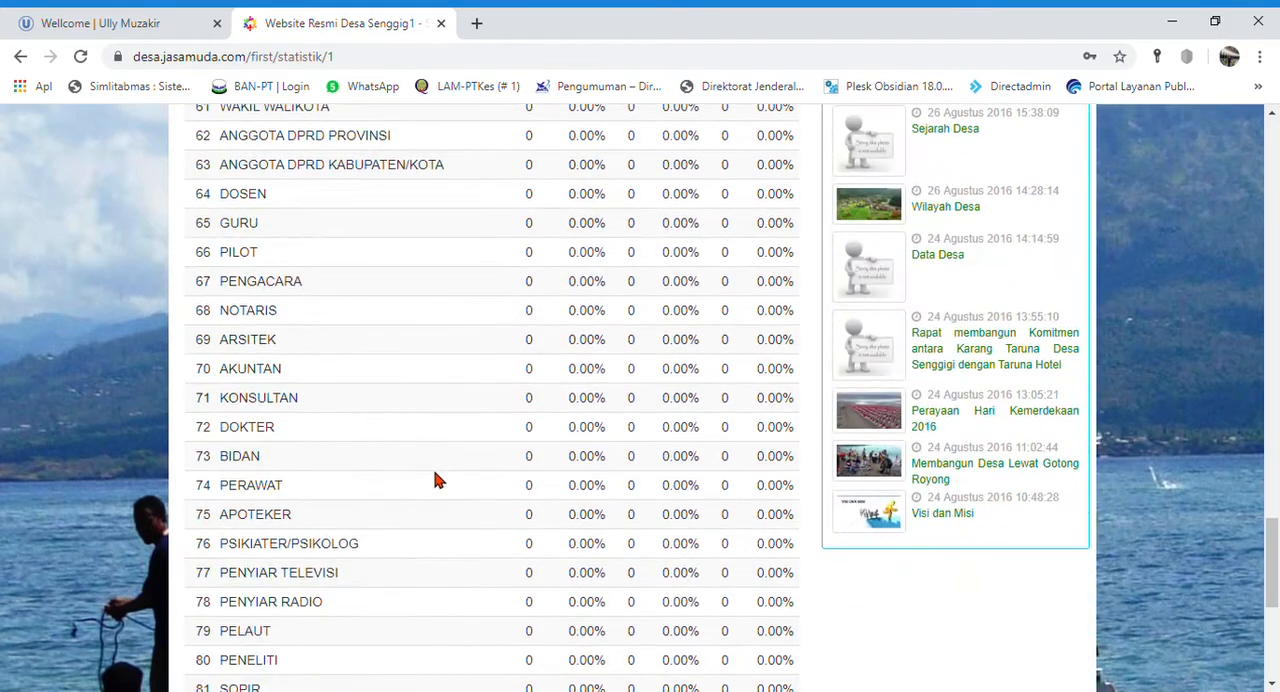
pyautogui.scroll(16, 435, 480)
pyautogui.scroll(20, 435, 480)
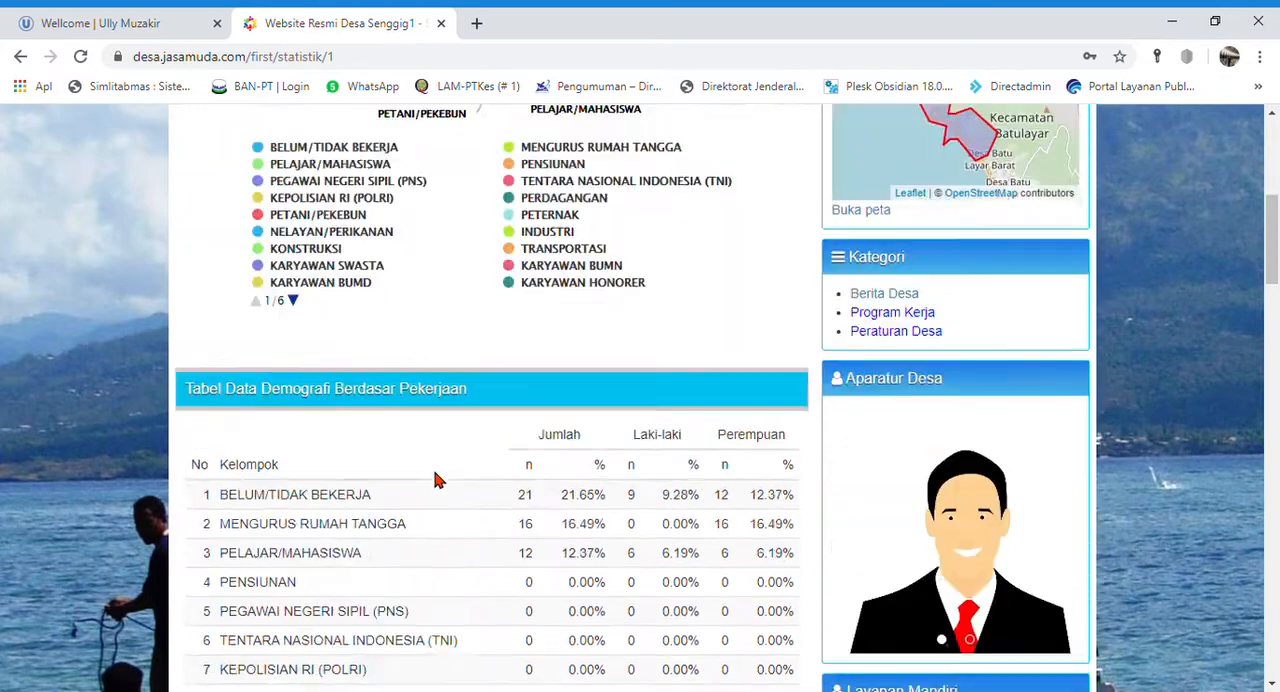
# - Return to the village home page and sign in to Layanan Mandiri with the prefilled NIK and PIN
pyautogui.click(270, 137)
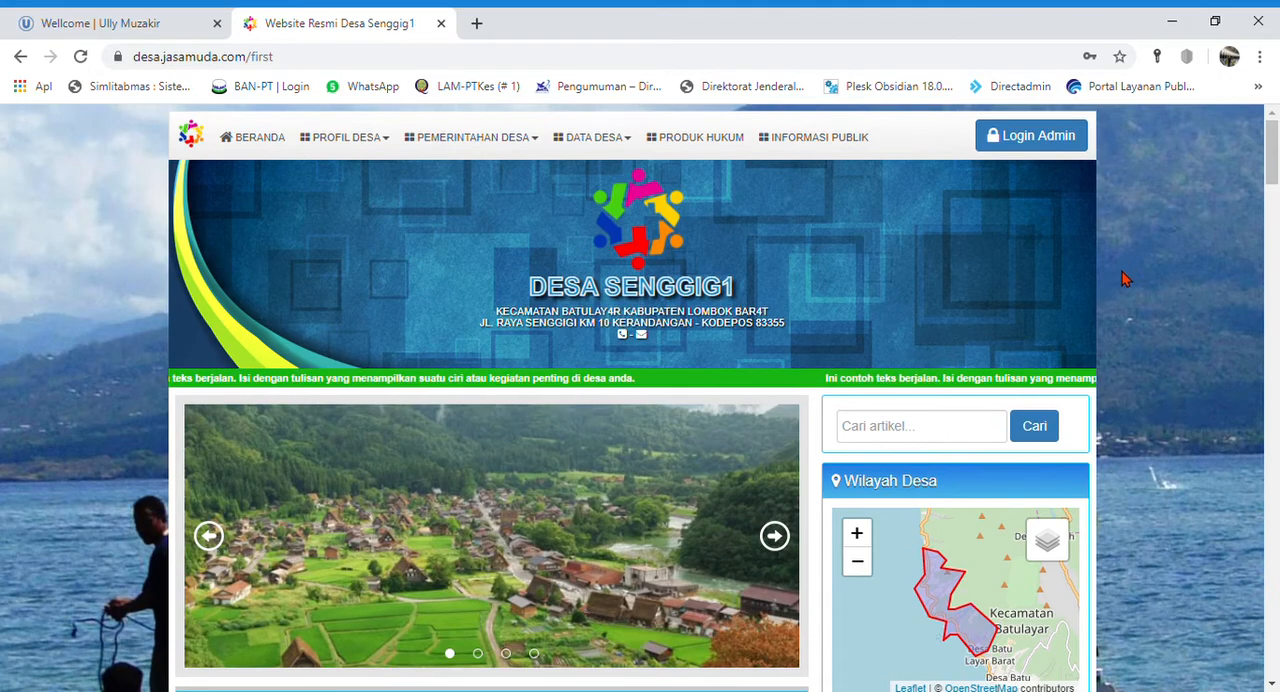
pyautogui.scroll(-2, 1122, 272)
pyautogui.scroll(-7, 1121, 288)
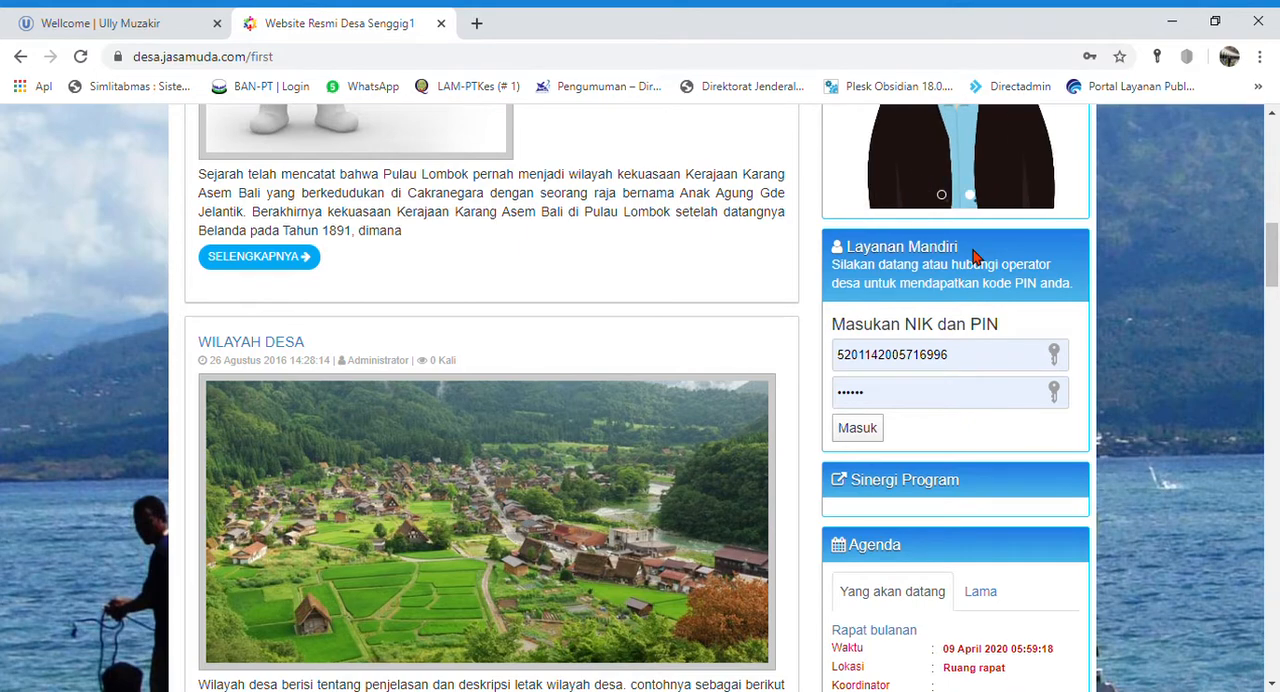
pyautogui.doubleClick(894, 368)
pyautogui.click(921, 418)
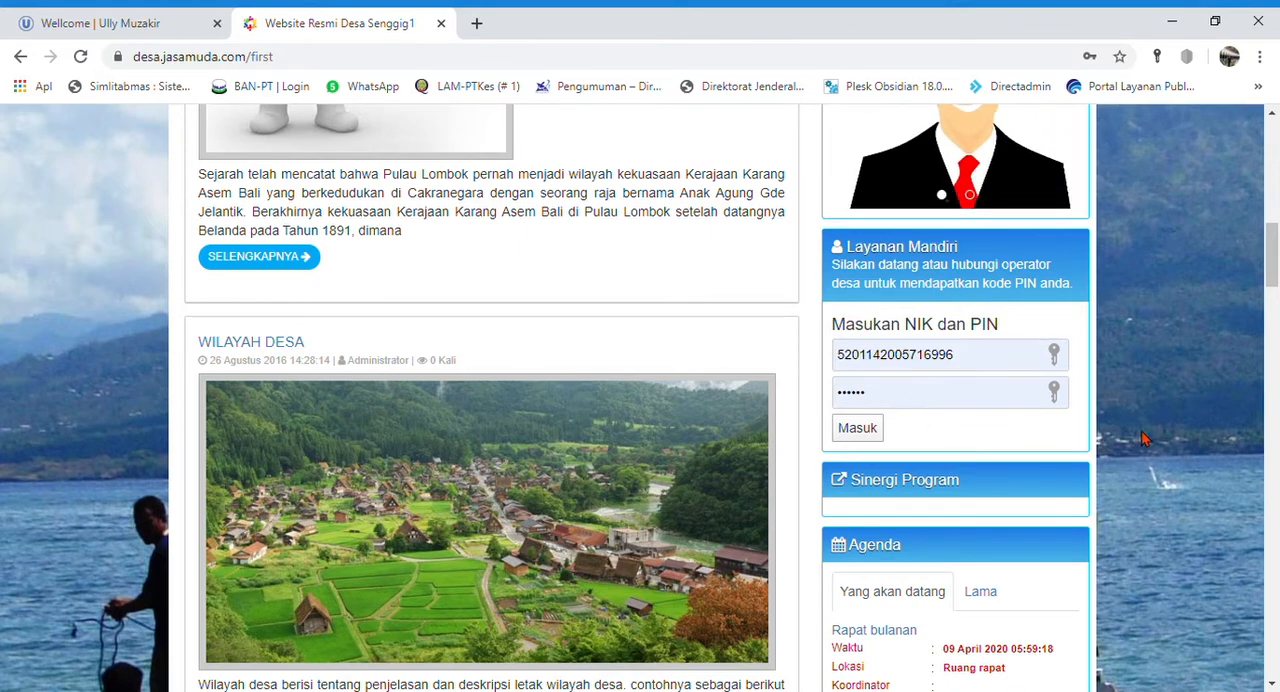
pyautogui.click(858, 428)
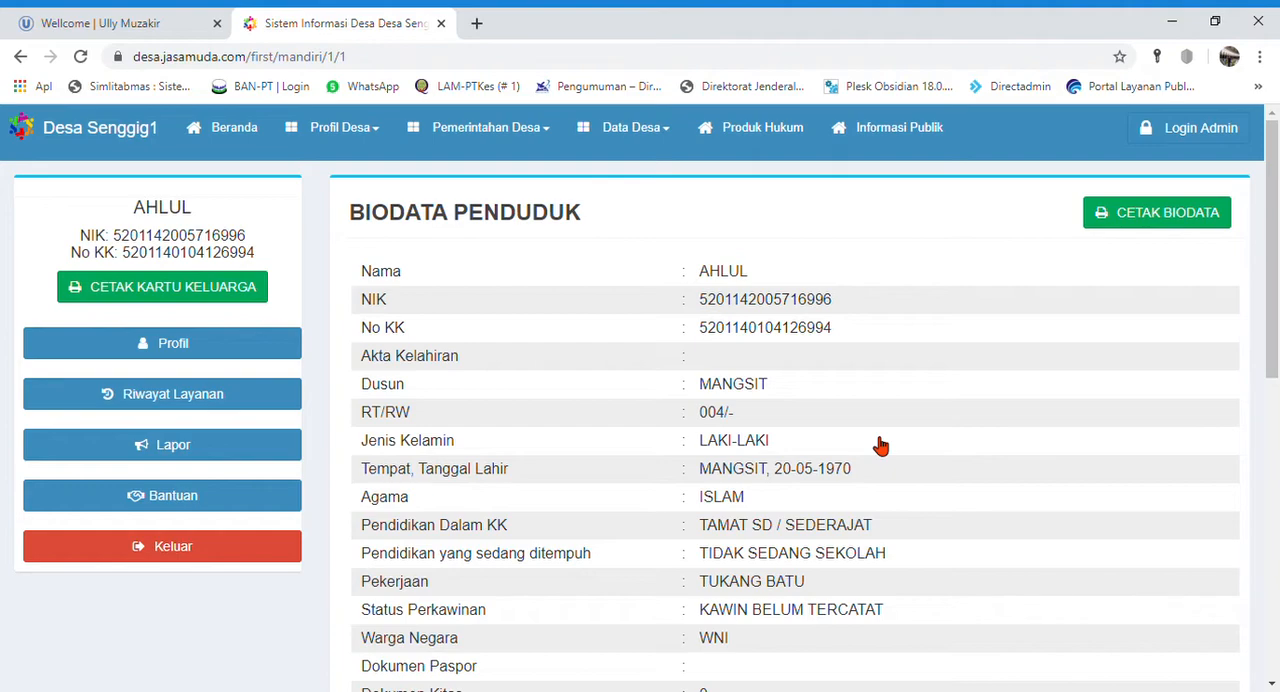
# - Review the resident's profile and open the printable version of the biodata
pyautogui.scroll(-1, 860, 490)
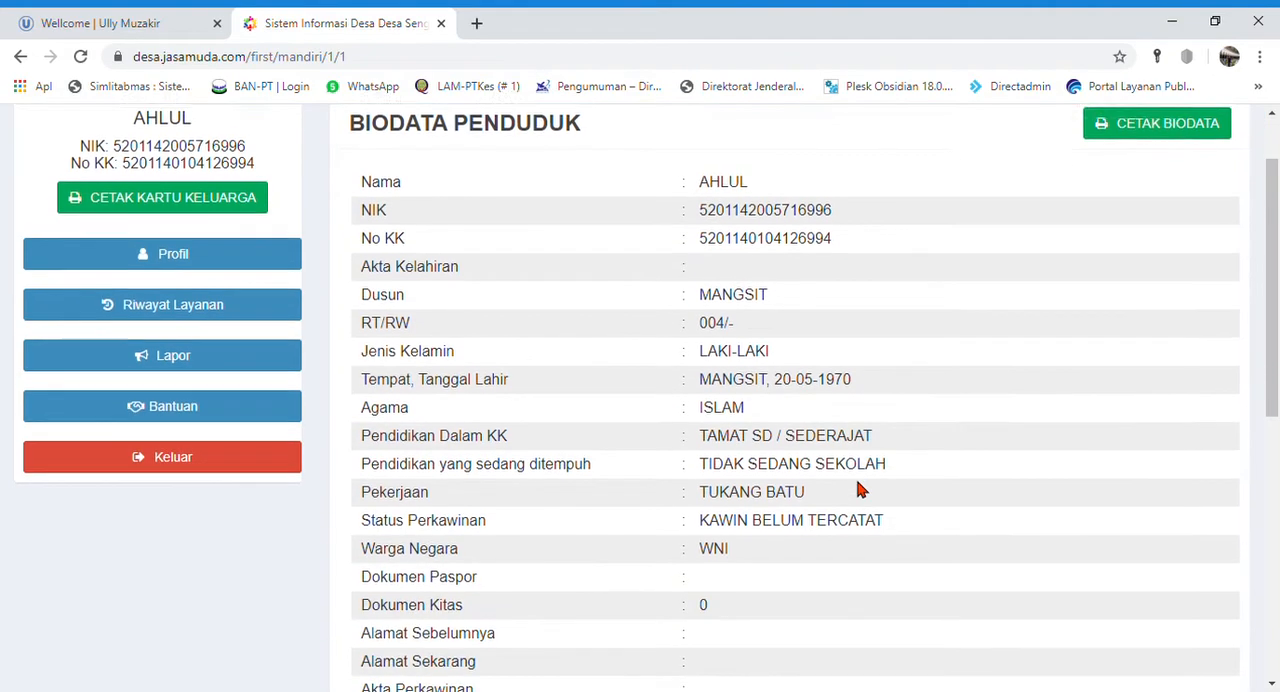
pyautogui.scroll(-5, 860, 490)
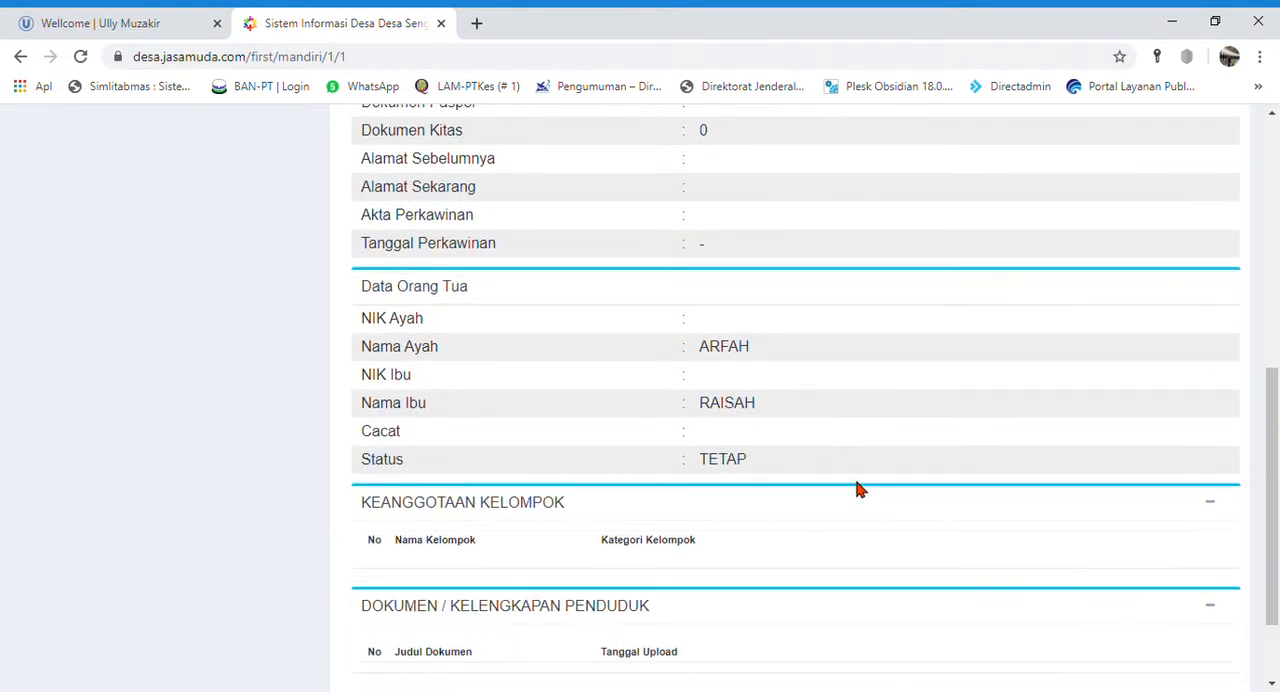
pyautogui.scroll(6, 331, 543)
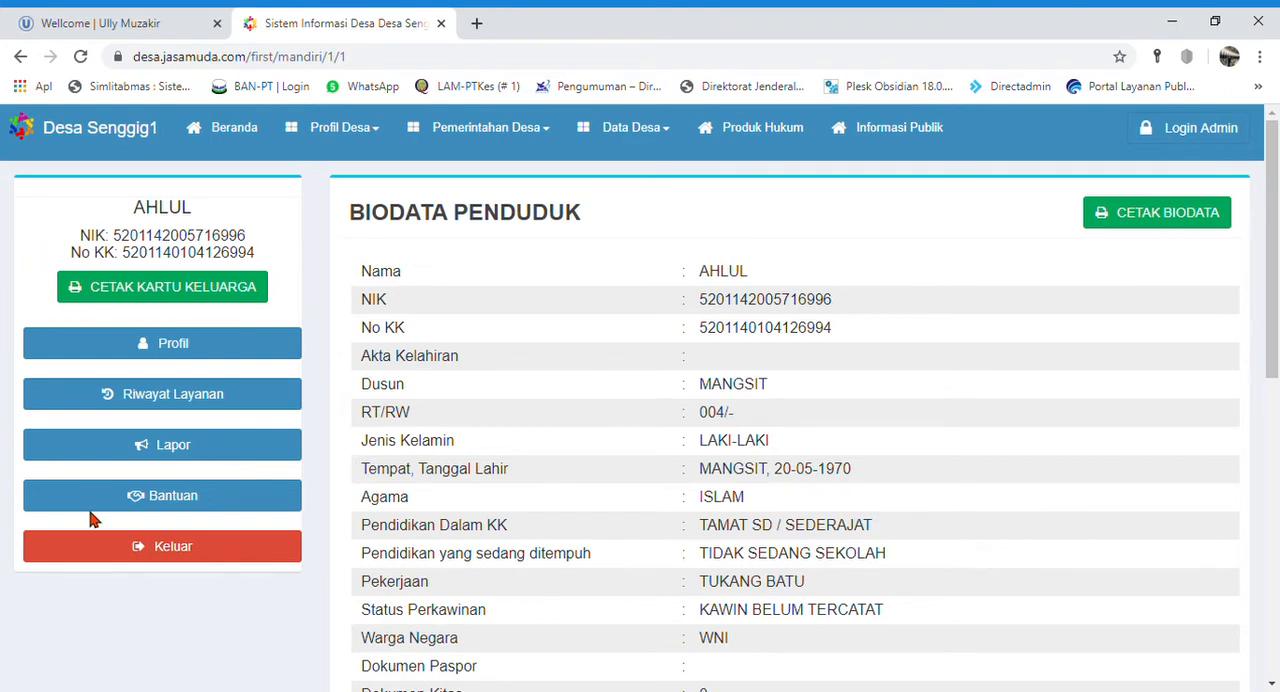
pyautogui.click(172, 350)
pyautogui.click(1192, 224)
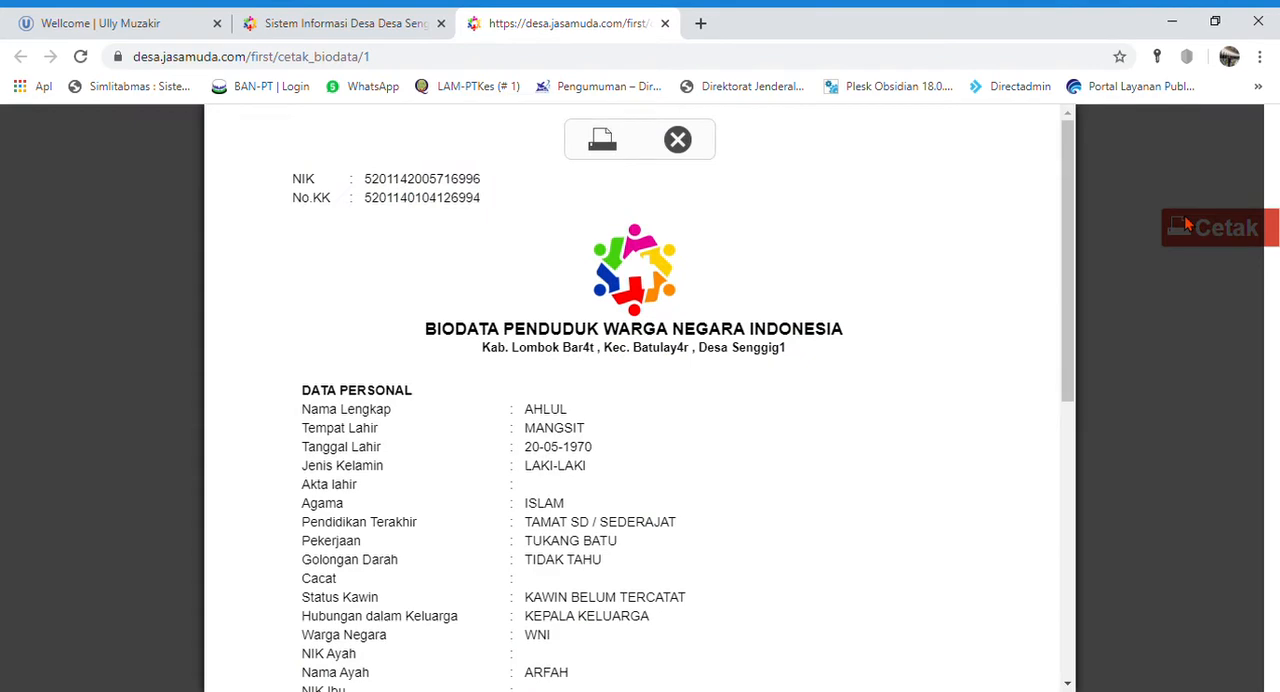
# - Examine the printable biodata sheet from the personal data down to the document ownership and signature sections
pyautogui.scroll(-10, 590, 425)
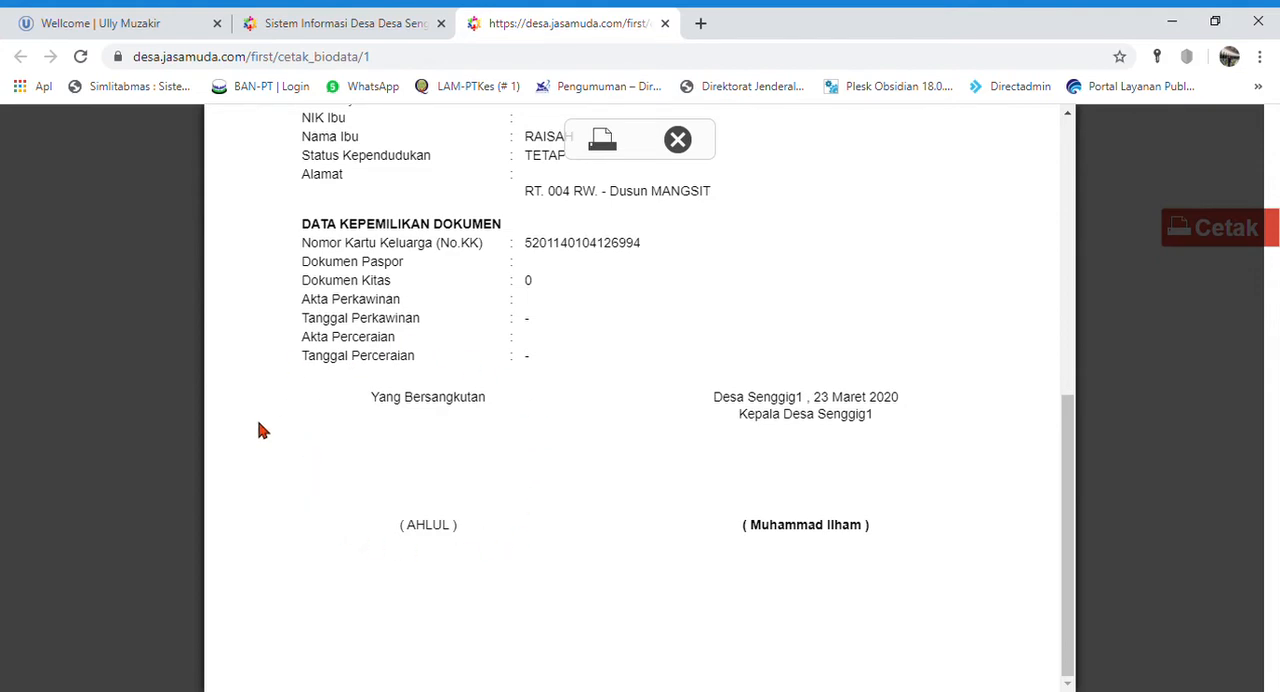
pyautogui.scroll(4, 605, 530)
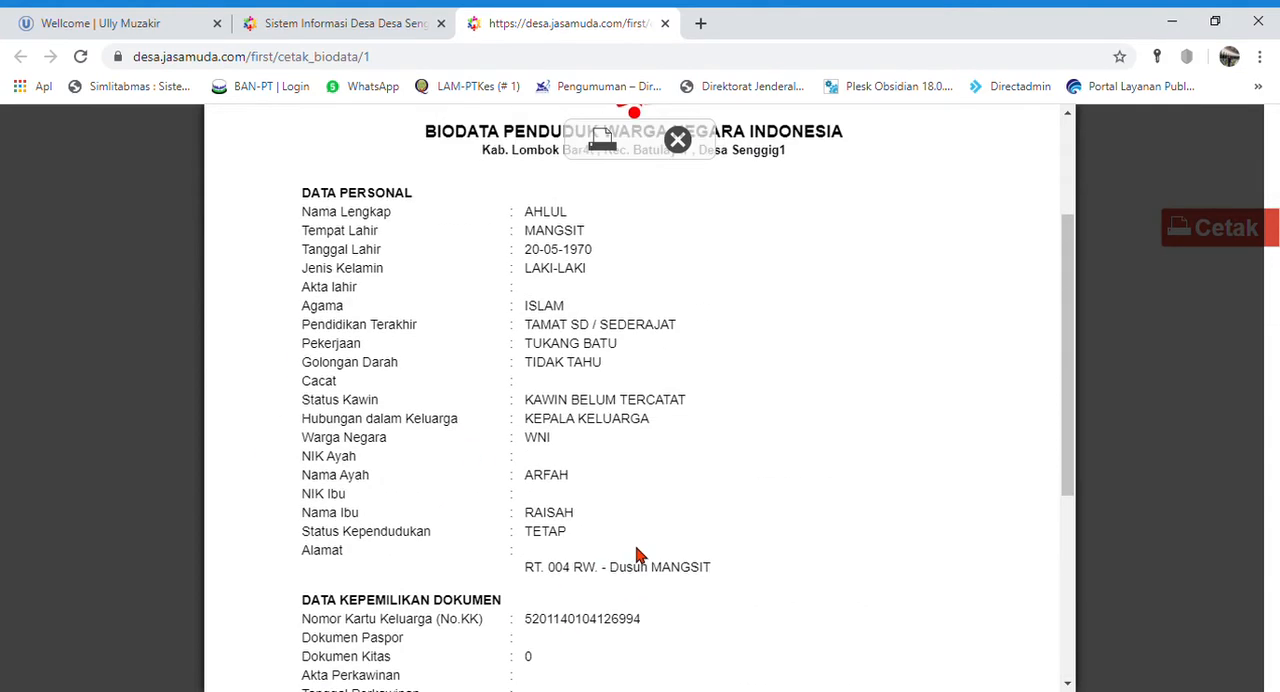
pyautogui.scroll(2, 640, 557)
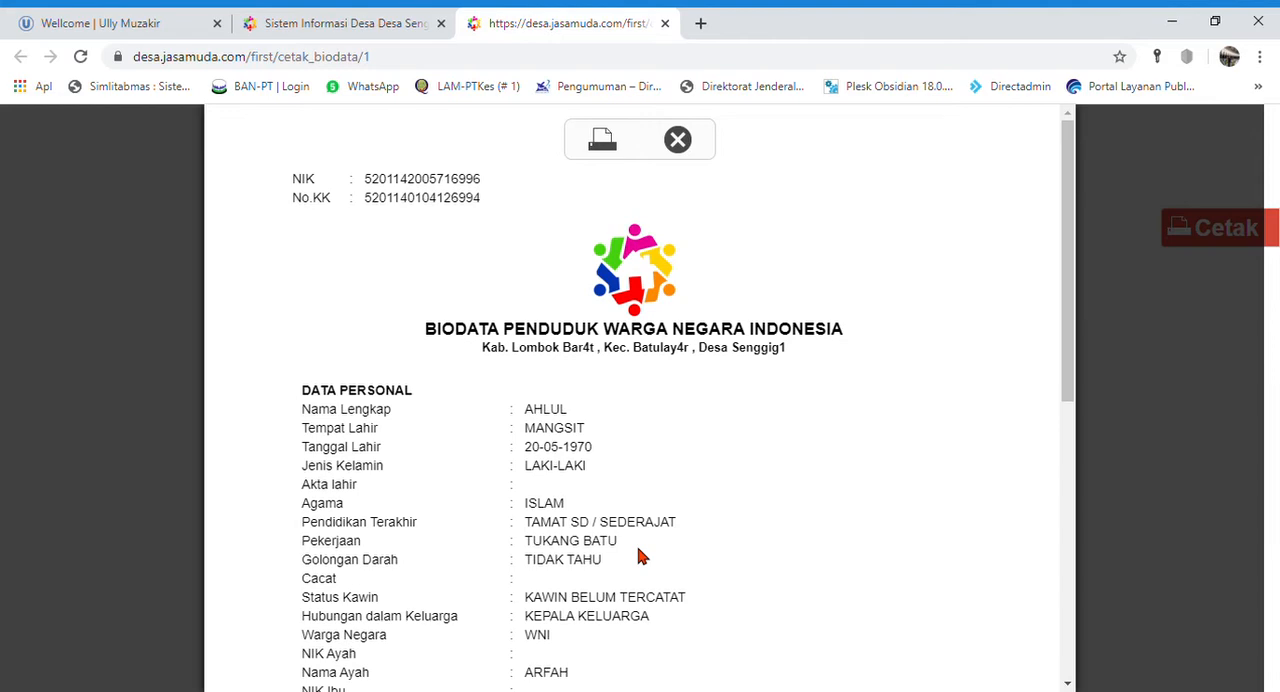
pyautogui.scroll(-6, 640, 557)
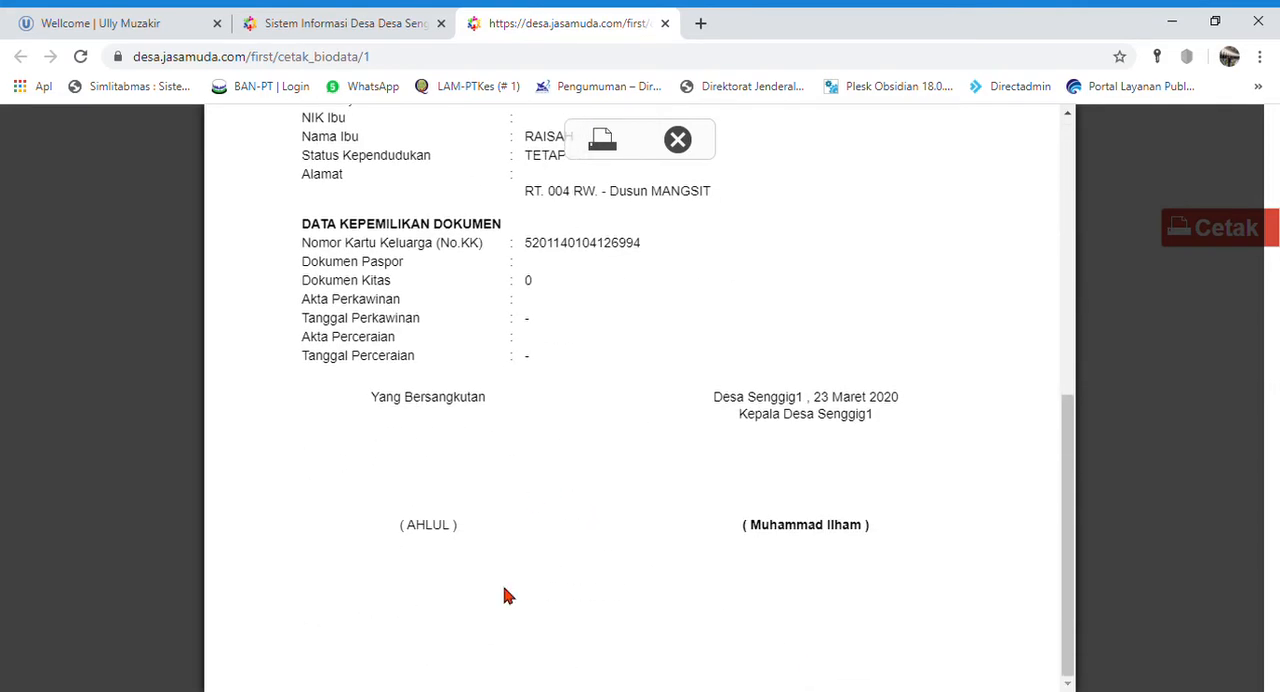
pyautogui.scroll(6, 945, 470)
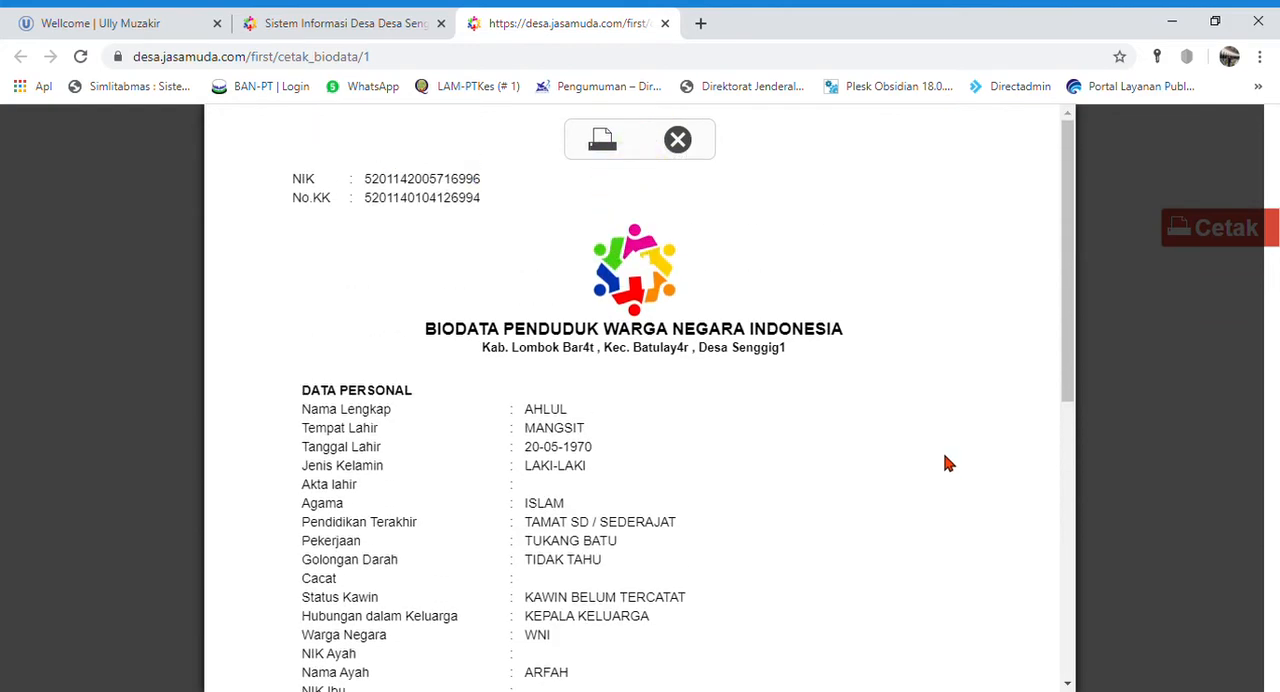
pyautogui.scroll(-6, 612, 390)
pyautogui.scroll(-1, 645, 431)
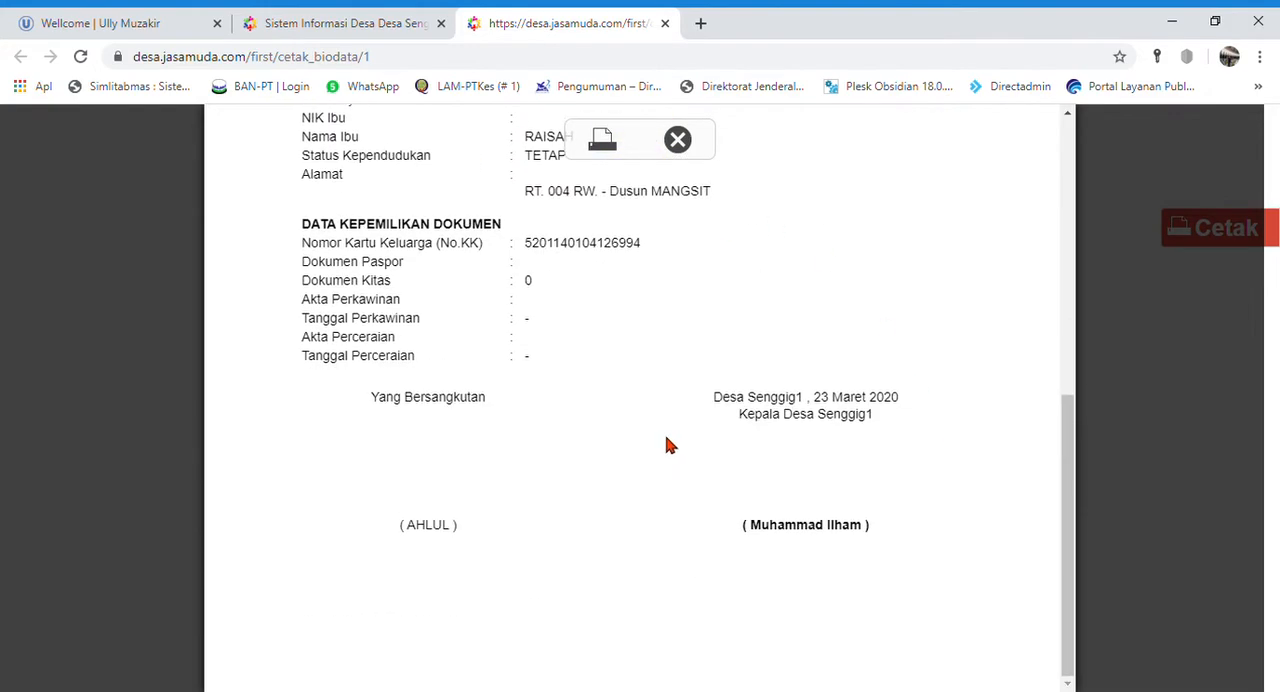
pyautogui.scroll(7, 886, 486)
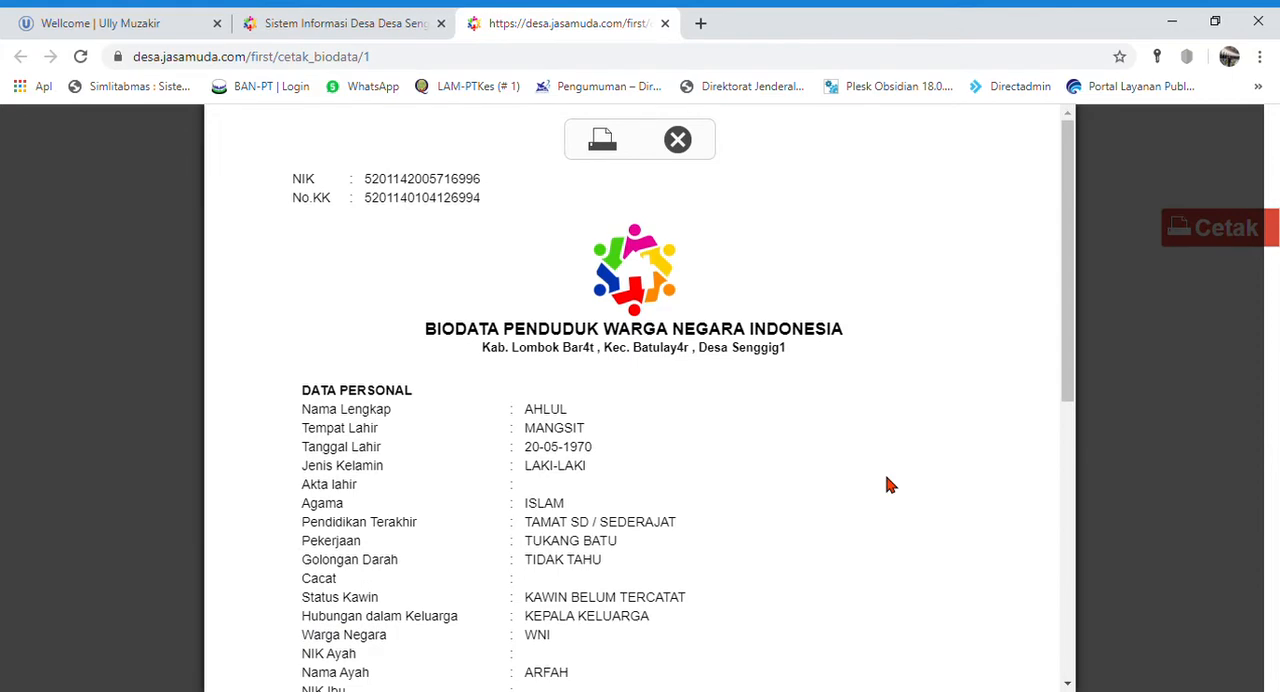
# - Close the printable biodata and review the resident's Riwayat Layanan letter history and Bantuan aid list
pyautogui.click(678, 141)
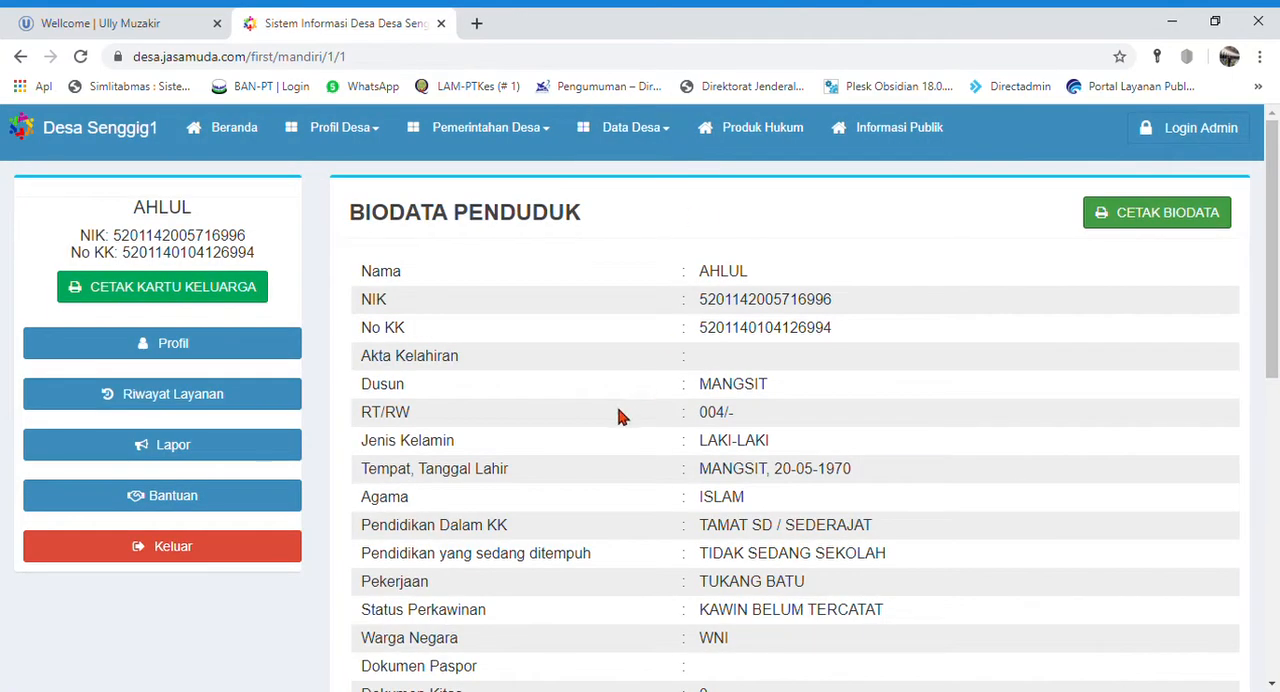
pyautogui.click(190, 405)
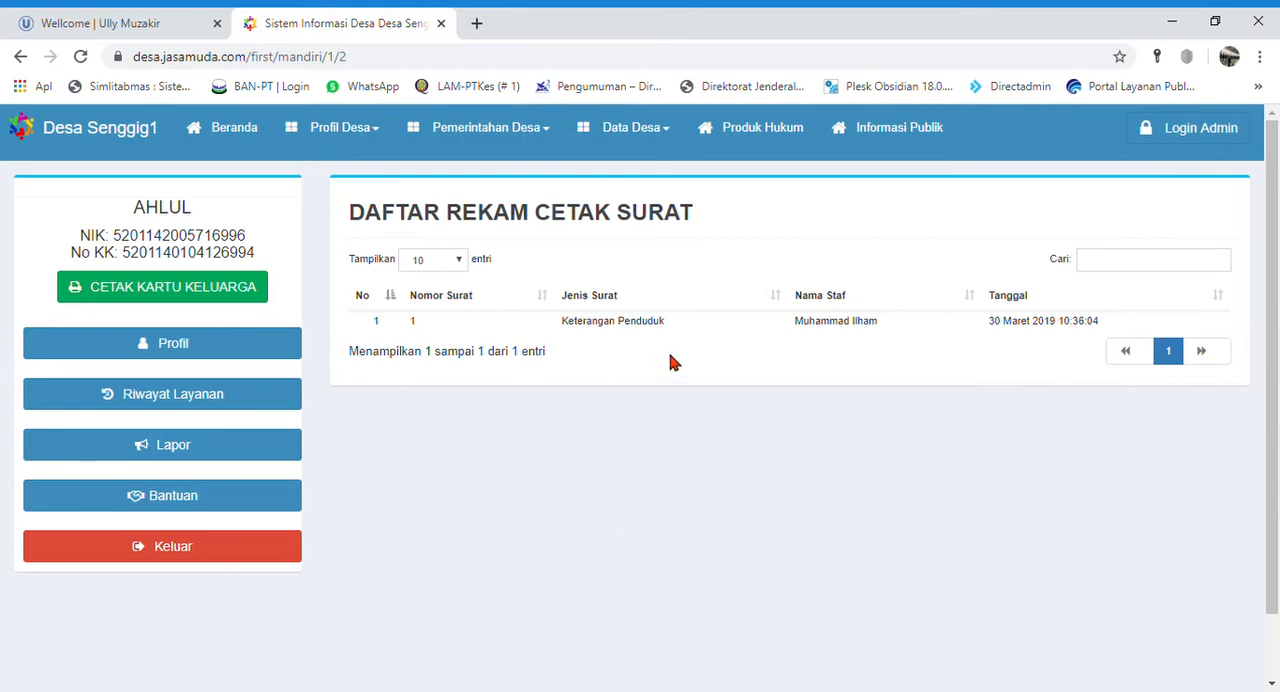
pyautogui.click(190, 497)
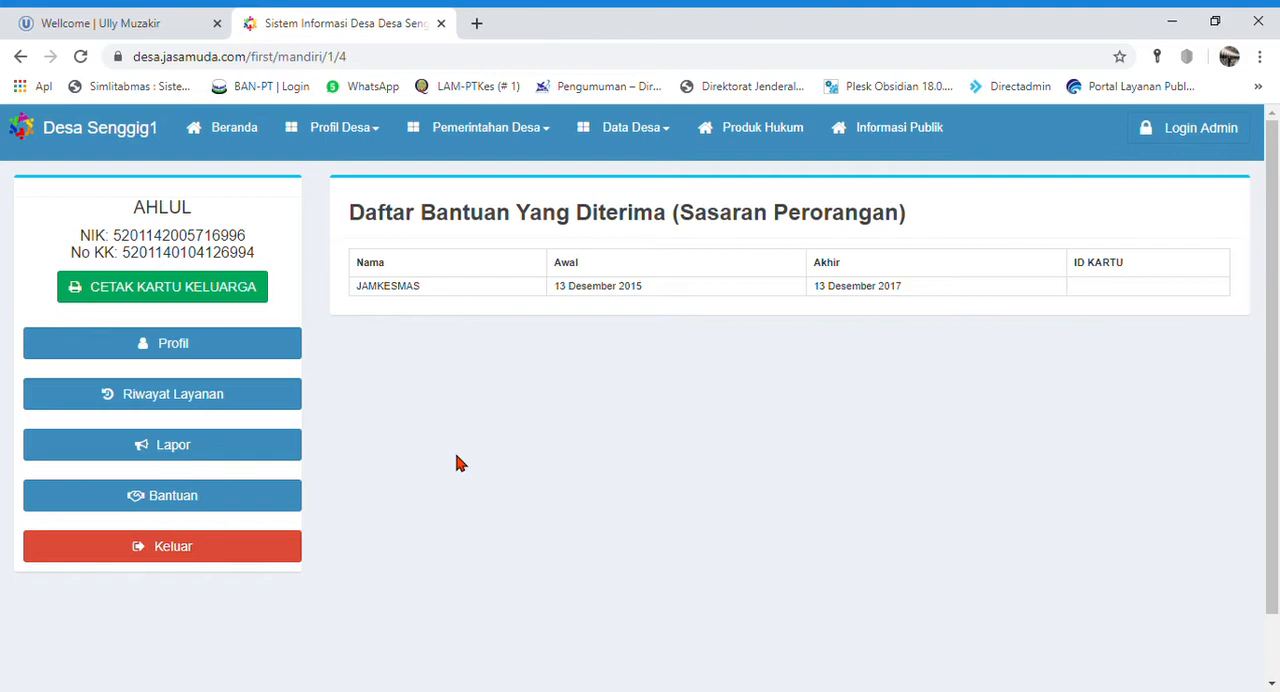
# - Start a new Lapor report with the content "Mengajukan surat keterangan dari desa"
pyautogui.click(184, 463)
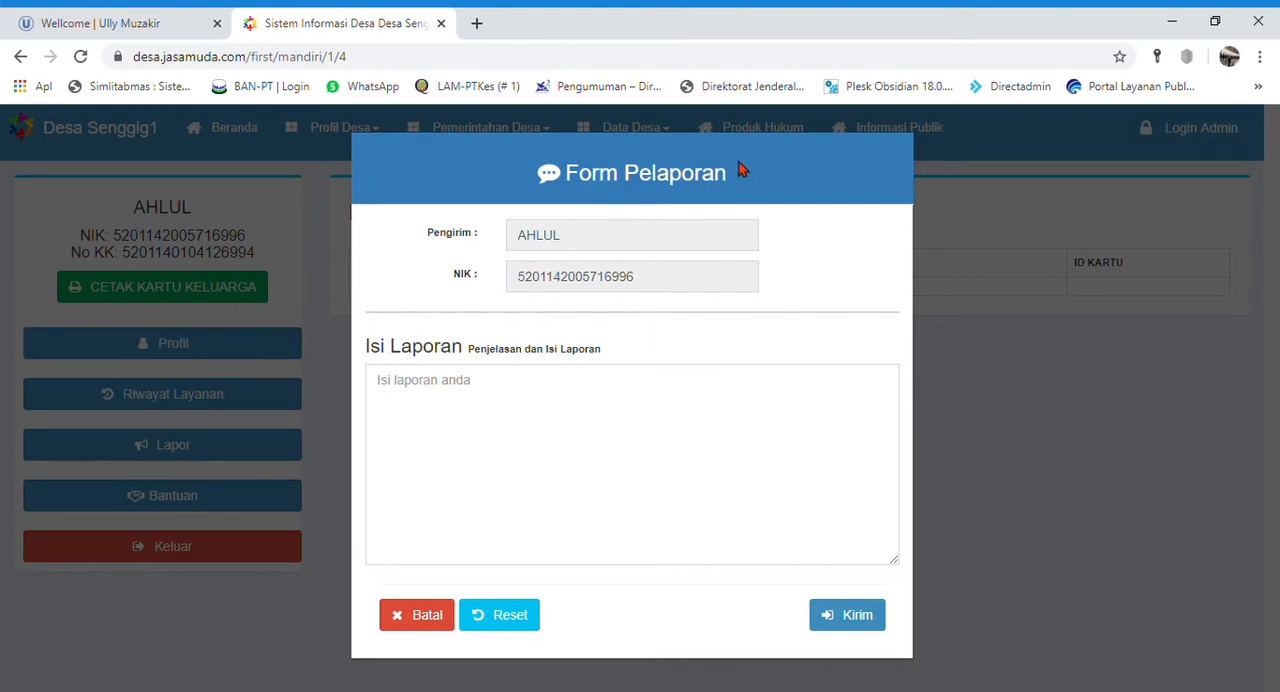
pyautogui.click(506, 424)
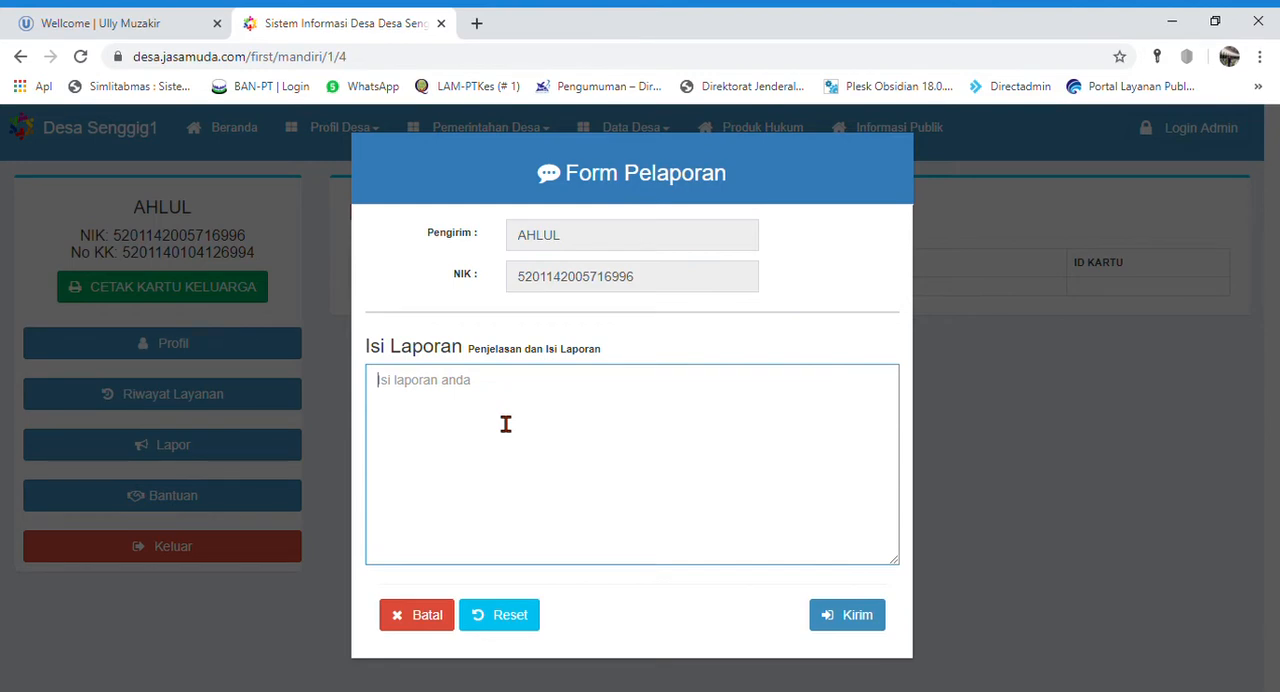
pyautogui.write('Mena')
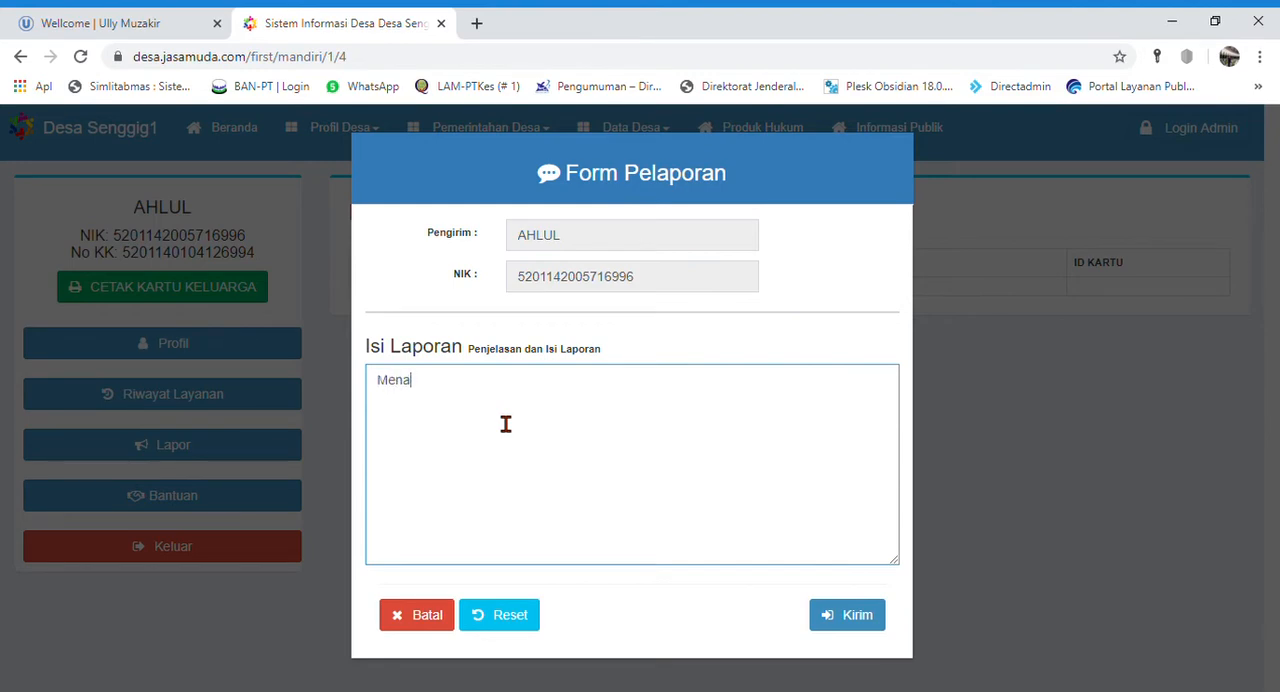
pyautogui.write('gj')
pyautogui.press('BackSpace')
pyautogui.press('BackSpace')
pyautogui.press('BackSpace')
pyautogui.write('gajukan surat ket')
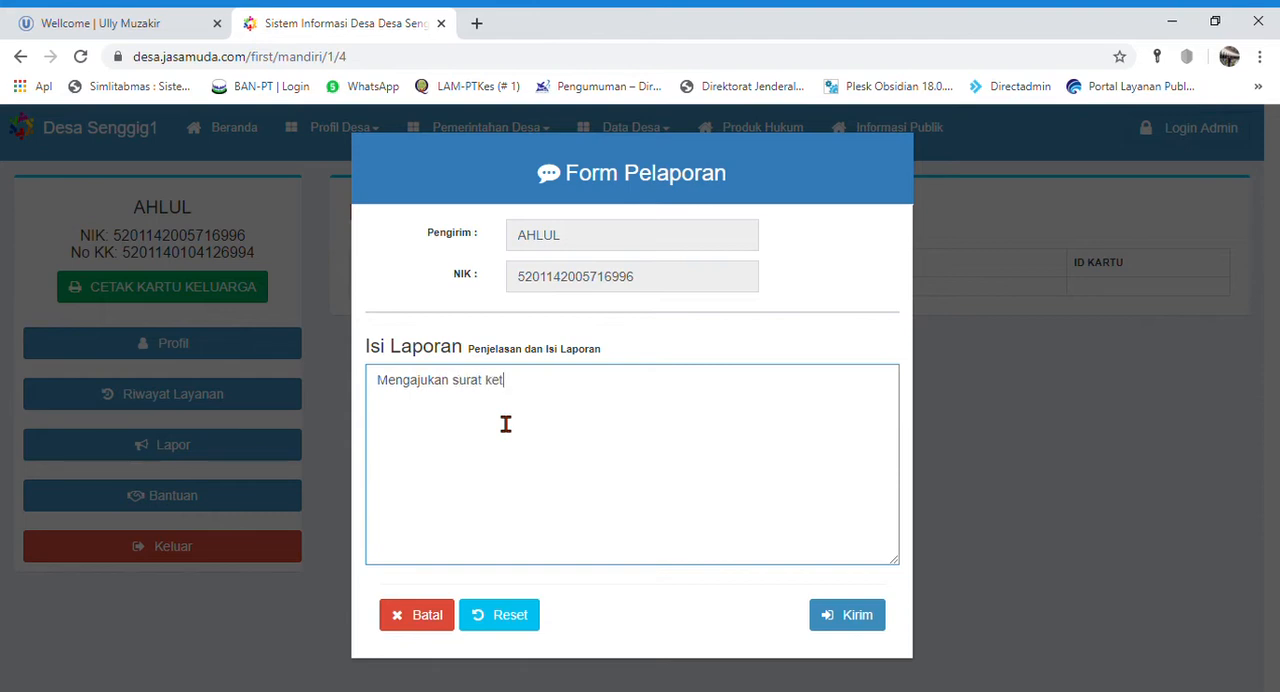
pyautogui.write('erangan dar')
pyautogui.write('i desa')
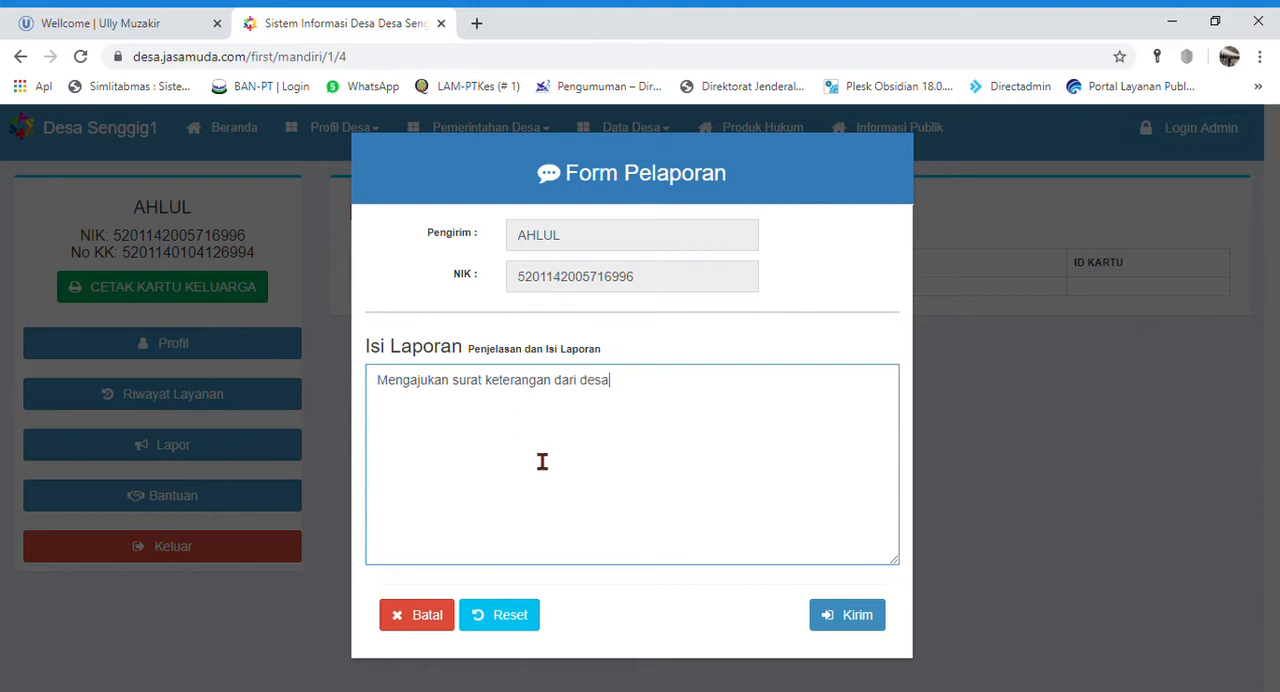
# - Send the report to the village office and sign out of Layanan Mandiri
pyautogui.click(833, 628)
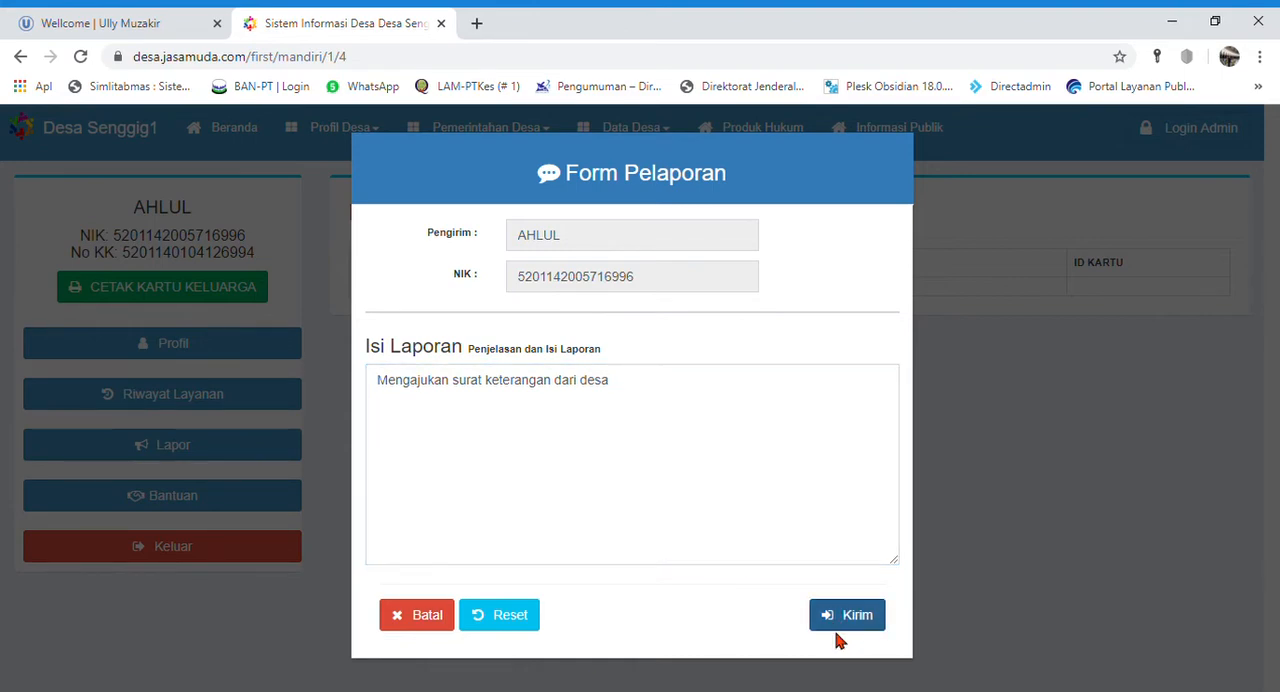
pyautogui.click(853, 619)
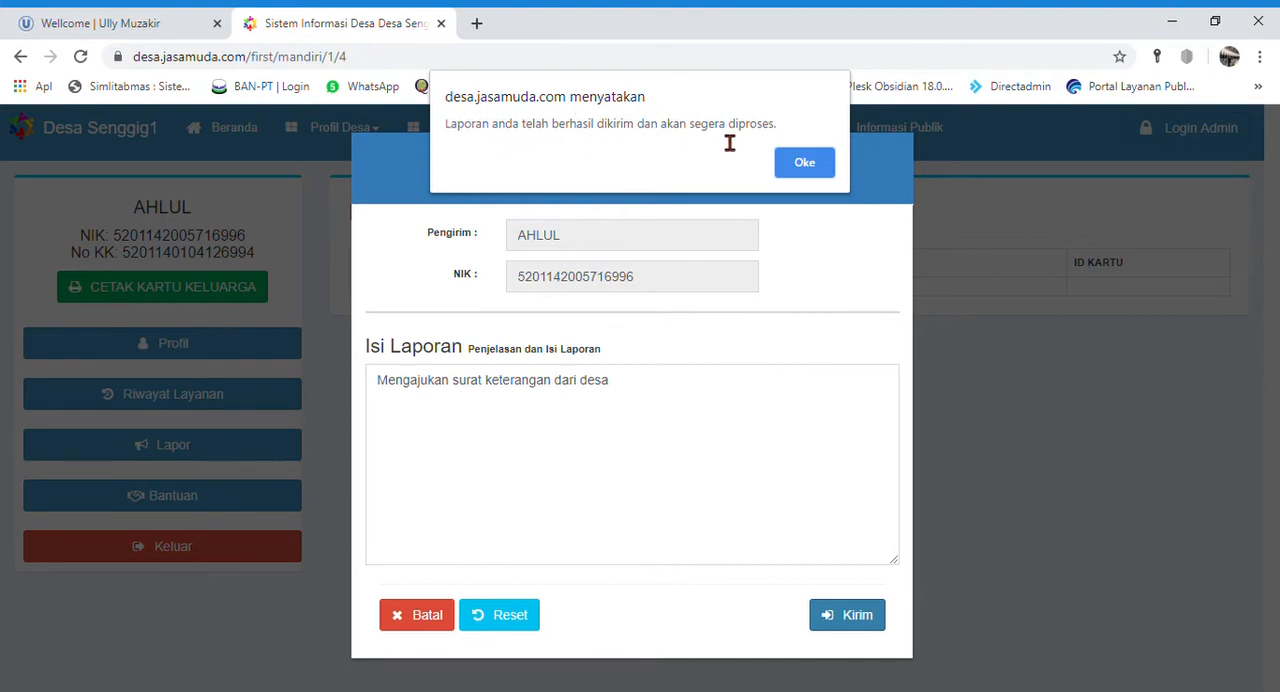
pyautogui.click(808, 162)
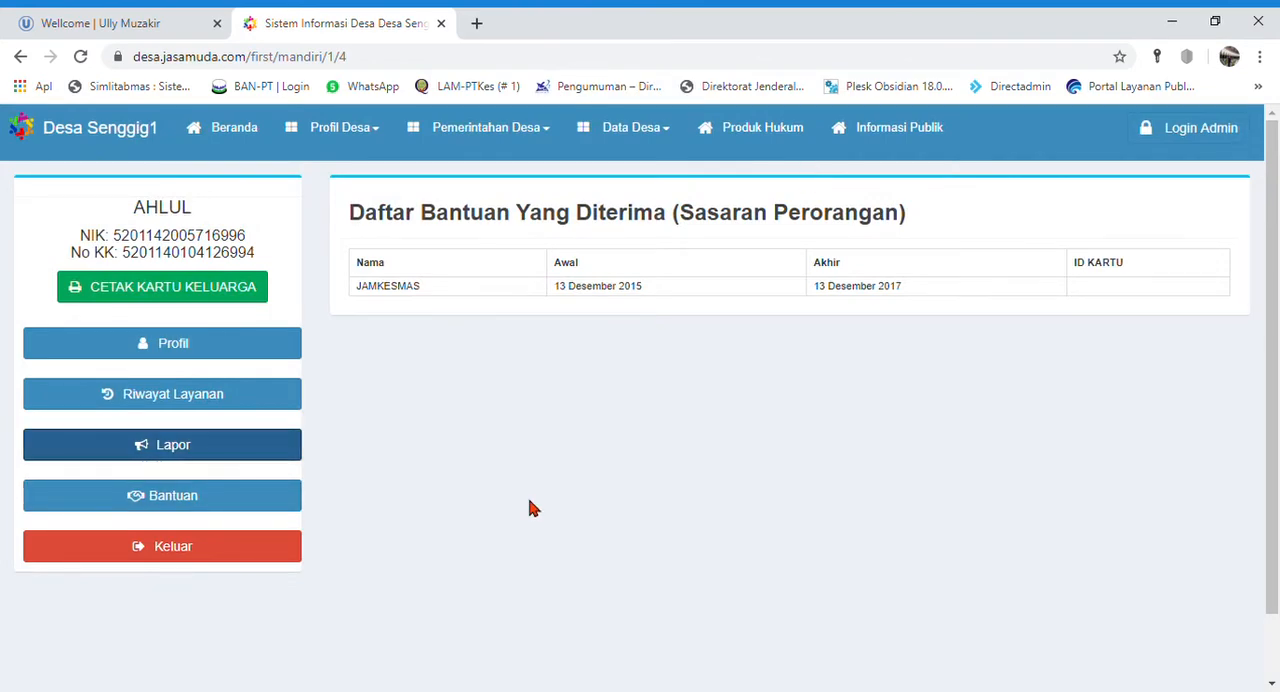
pyautogui.click(174, 552)
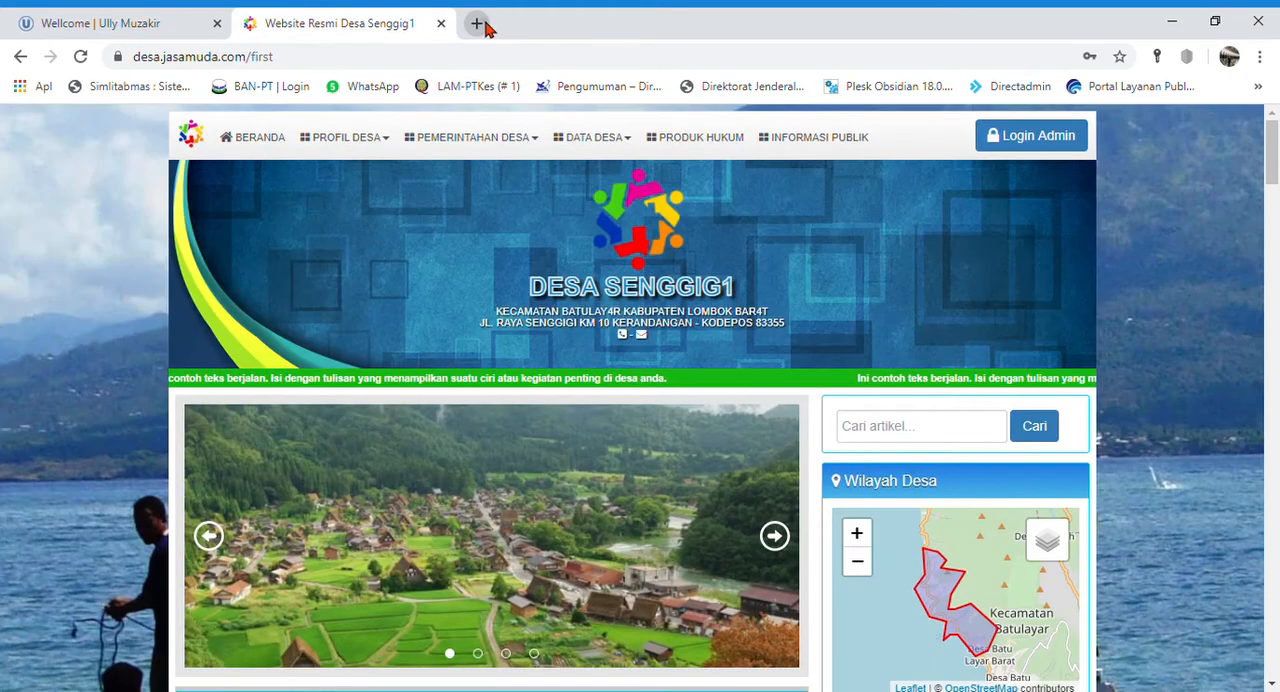
# - Load the village website desa.jasamuda.com in a new browser tab
pyautogui.click(477, 24)
pyautogui.write('desa')
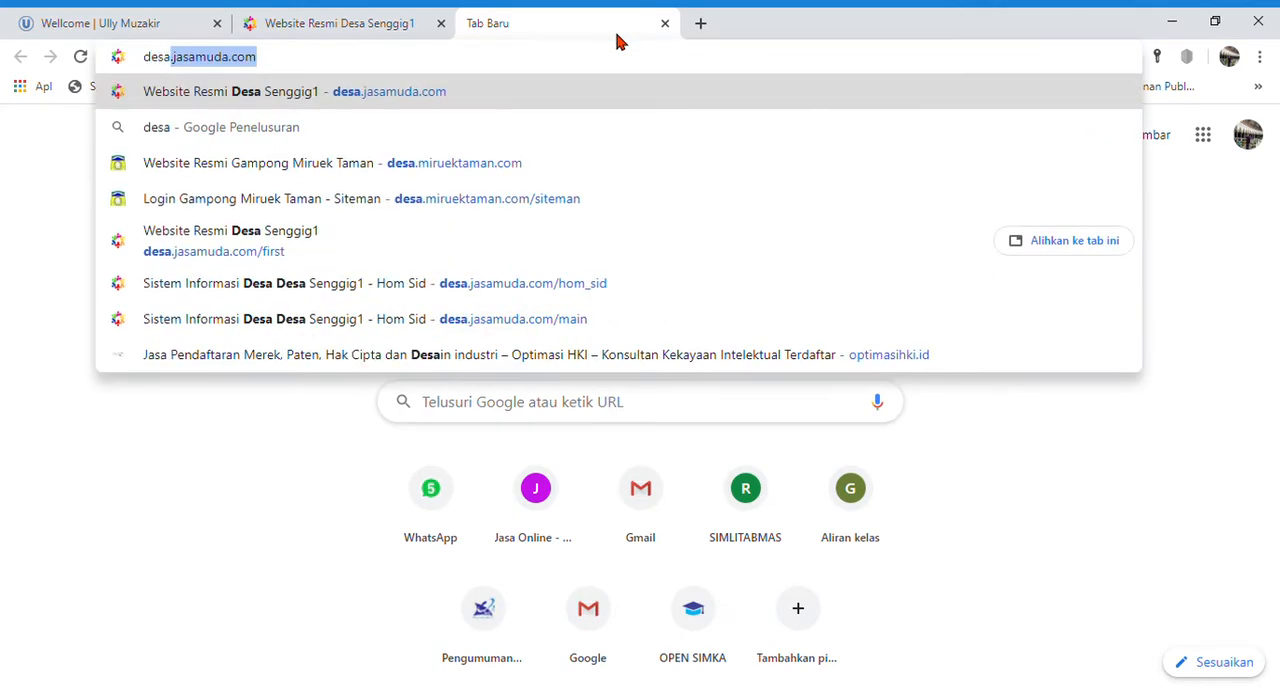
pyautogui.press('Right')
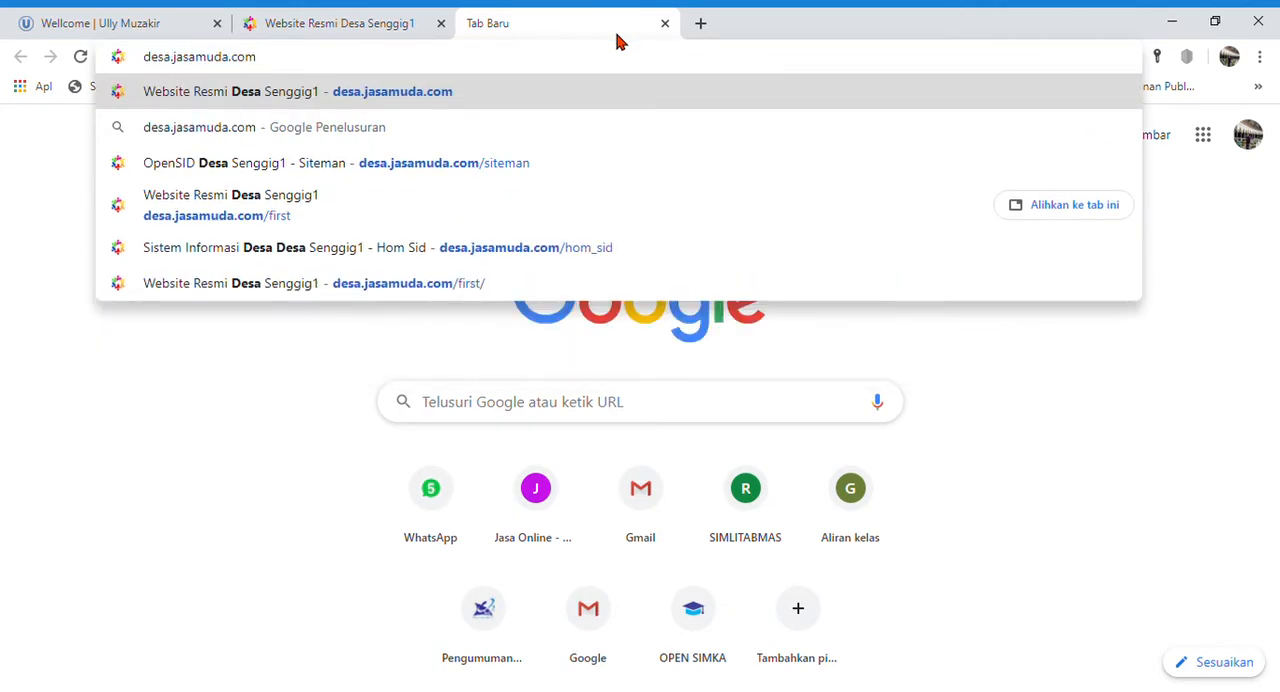
pyautogui.press('Return')
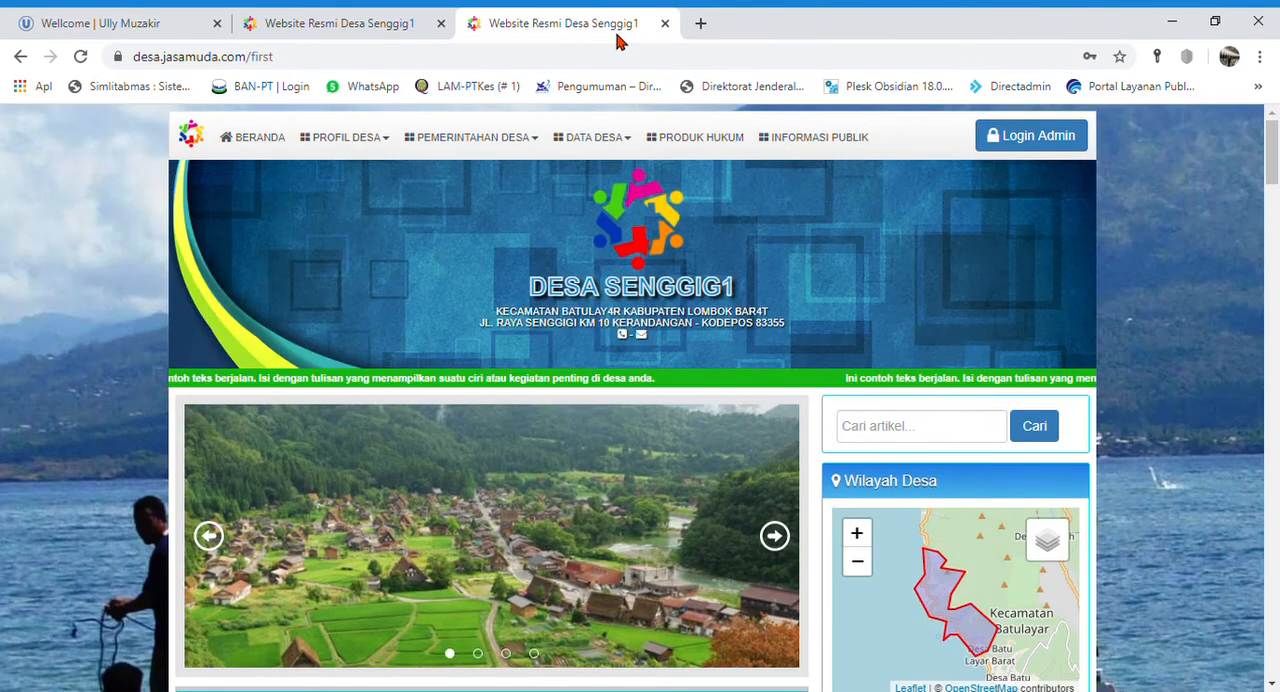
# - Sign in to the OpenSID admin area with the saved operator username and password
pyautogui.click(1035, 141)
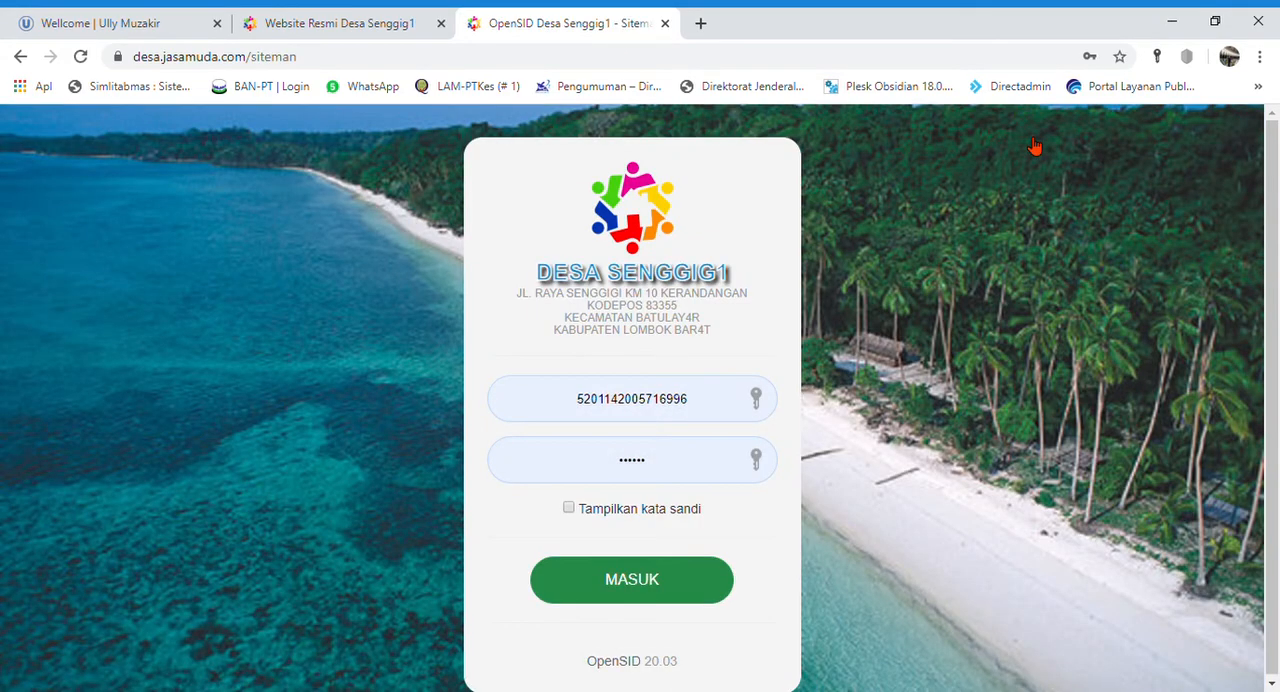
pyautogui.click(720, 412)
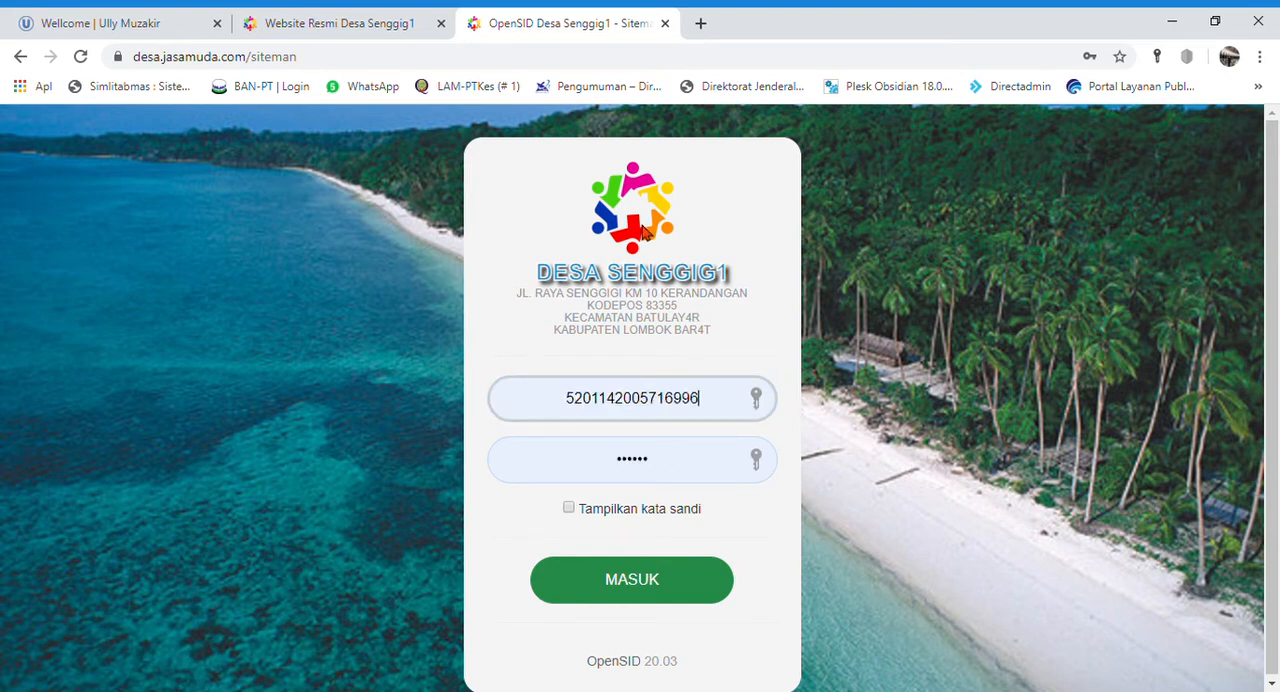
pyautogui.click(619, 260)
pyautogui.click(919, 411)
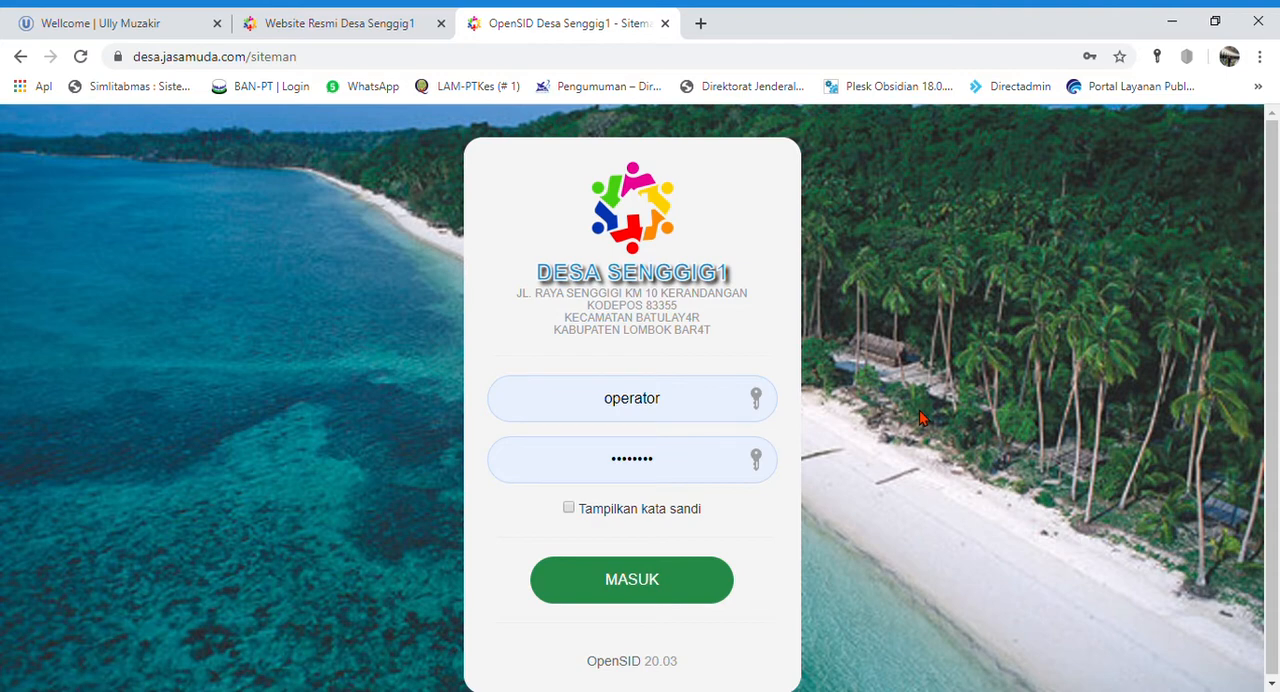
pyautogui.click(648, 580)
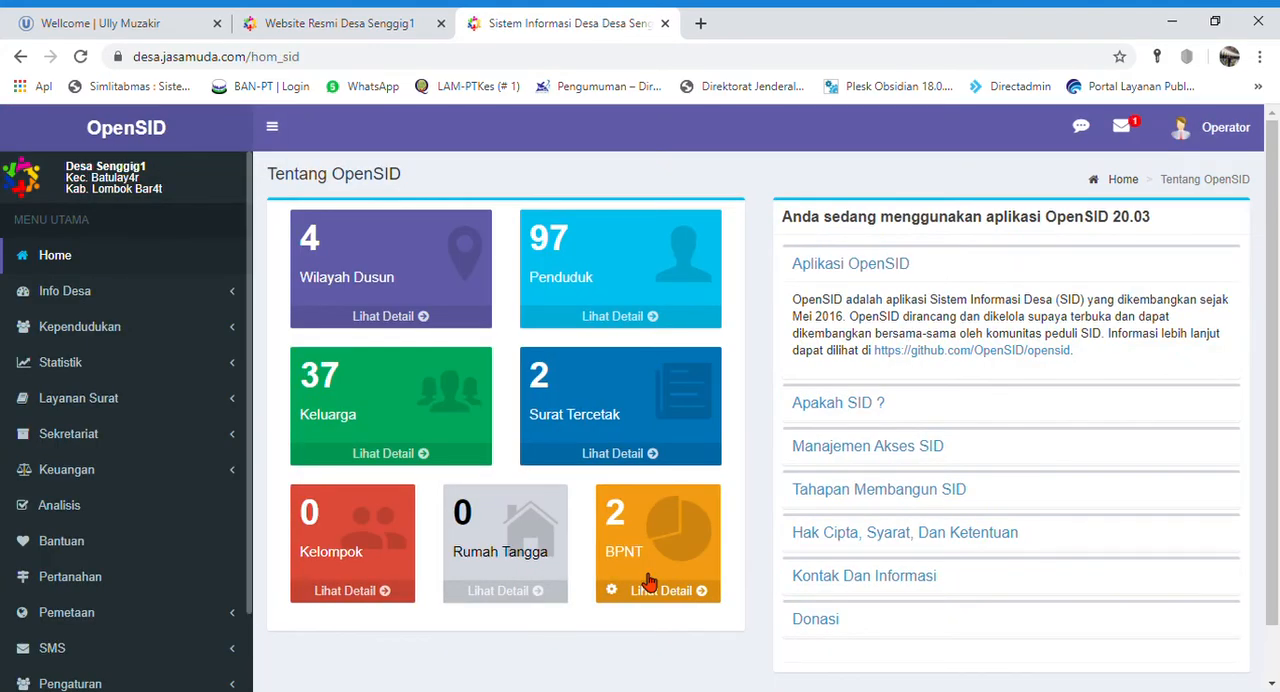
# - Open the Laporan Masuk list of reports submitted through Layanan Mandiri
pyautogui.scroll(-1, 75, 440)
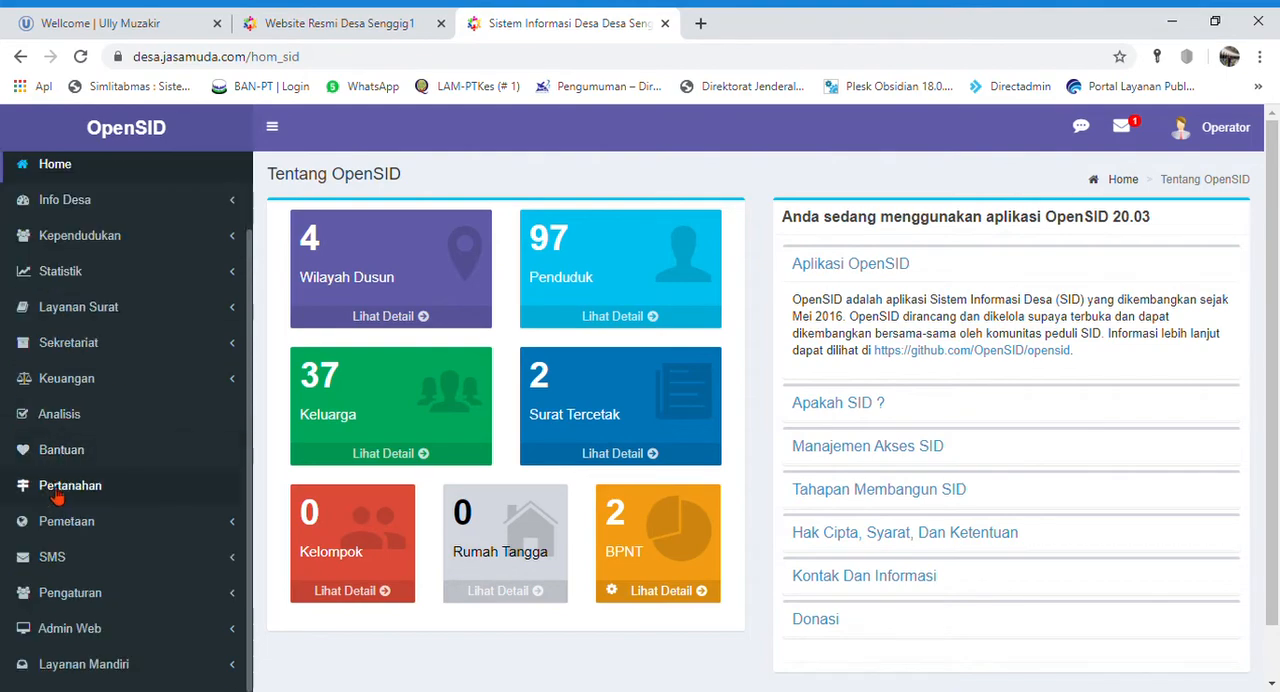
pyautogui.scroll(1, 118, 520)
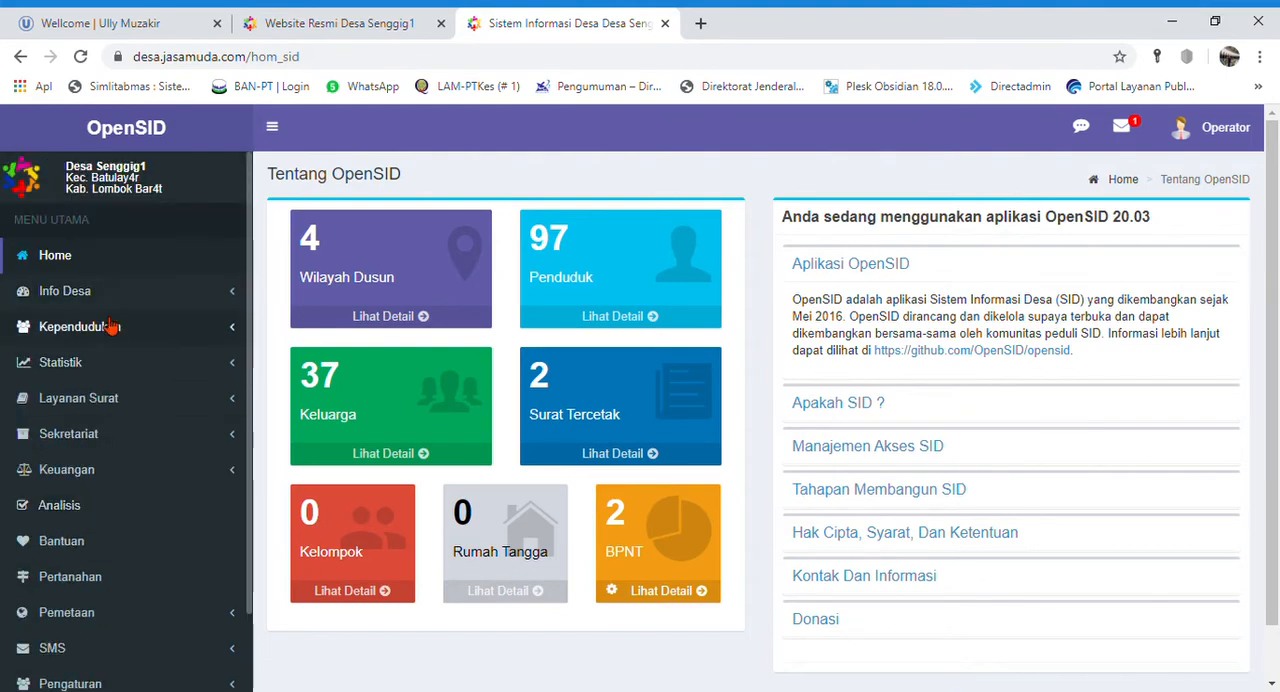
pyautogui.scroll(-1, 186, 512)
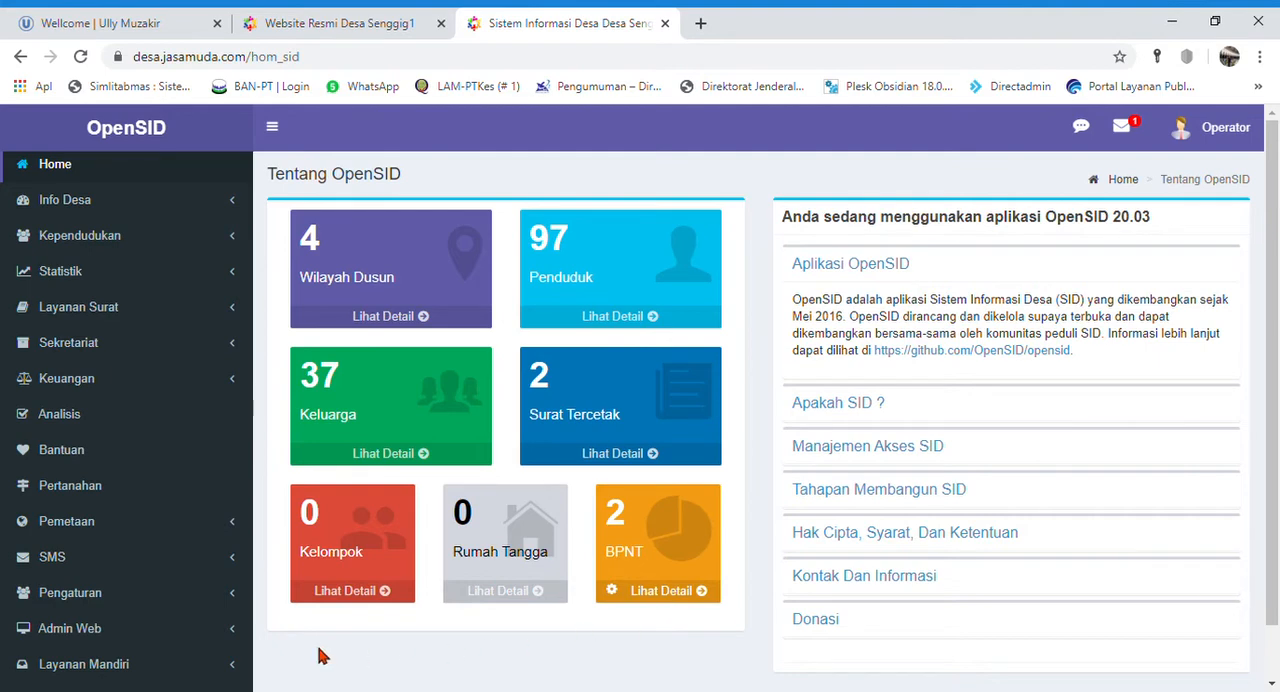
pyautogui.click(117, 678)
pyautogui.scroll(-1, 115, 668)
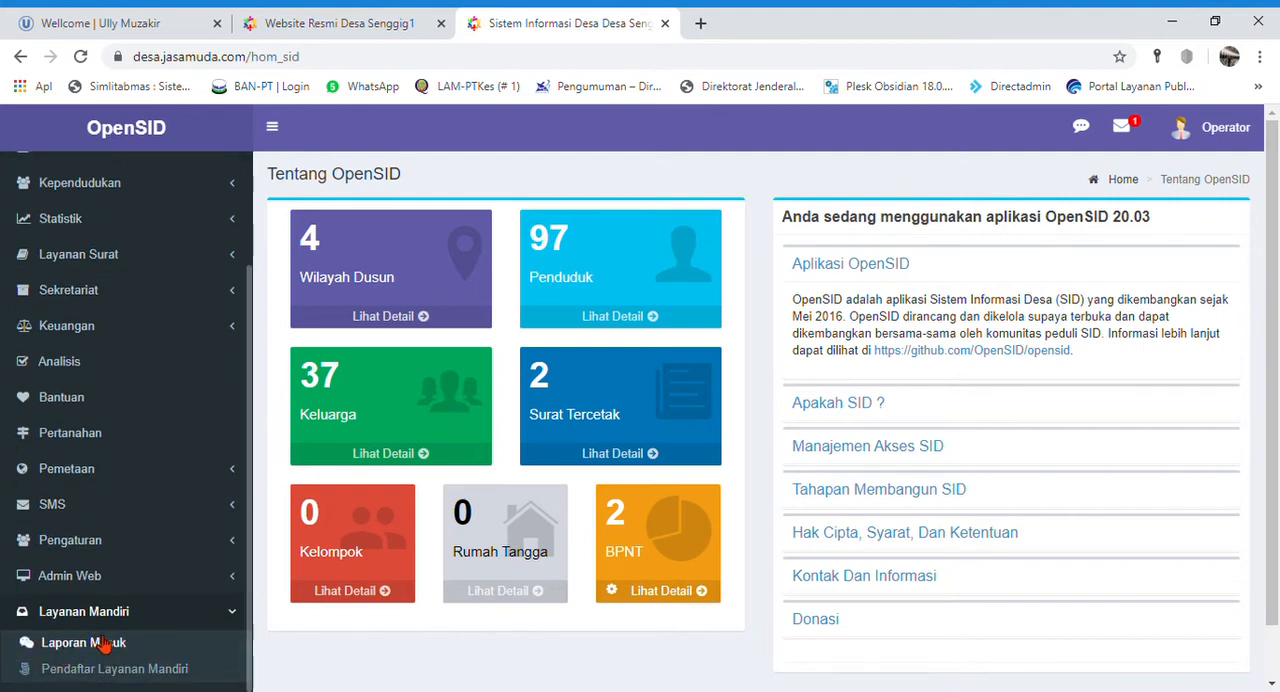
pyautogui.click(119, 652)
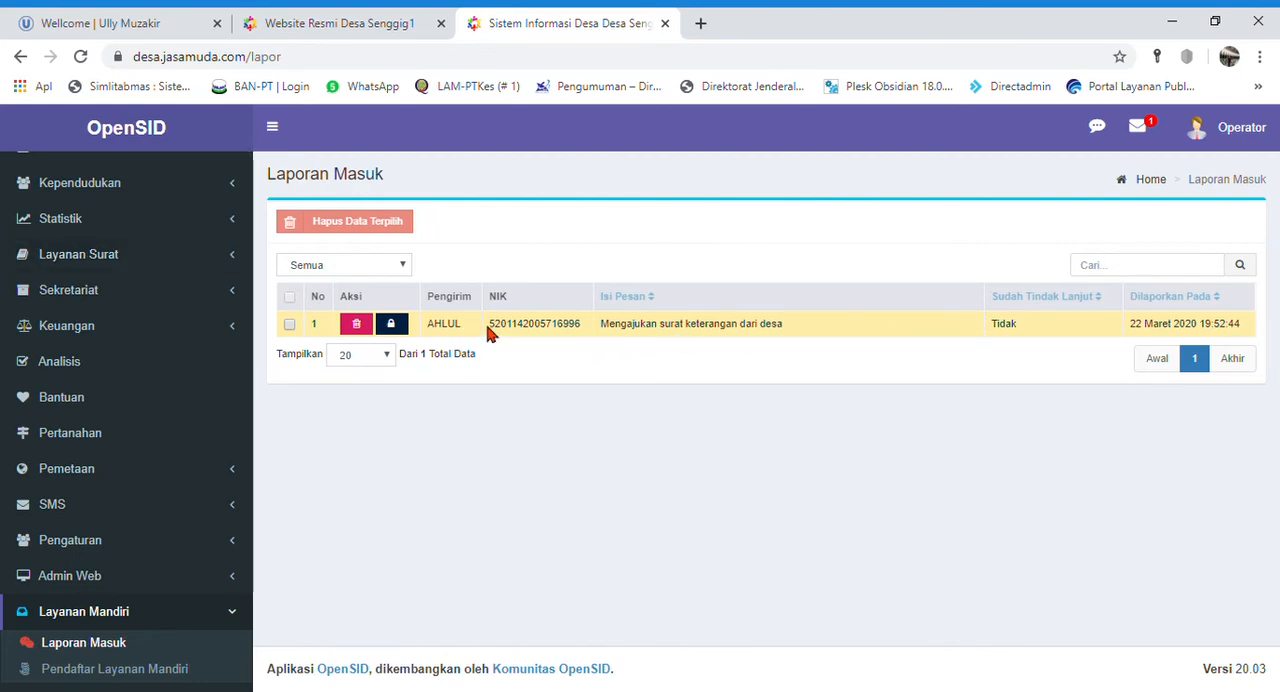
# - Copy the sender's NIK from the incoming report and open the Cetak Surat page of Layanan Surat
pyautogui.doubleClick(556, 341)
pyautogui.hotkey('ctrl', 'c')
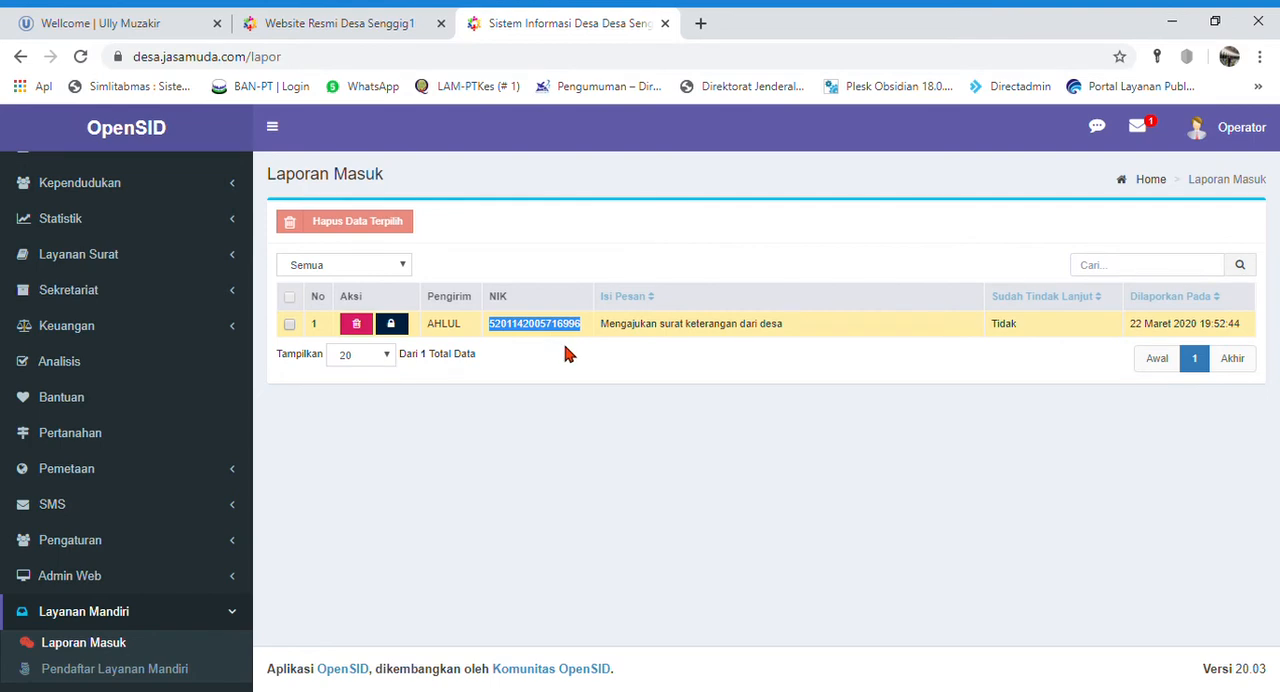
pyautogui.click(86, 258)
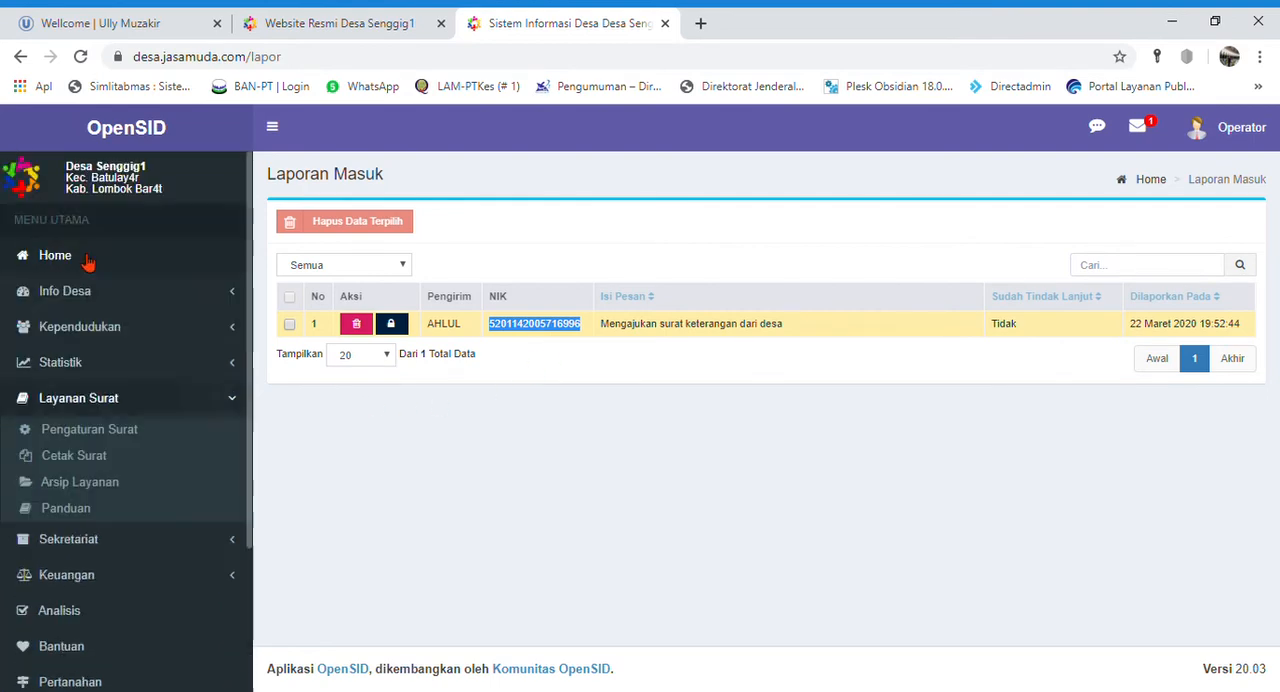
pyautogui.click(88, 259)
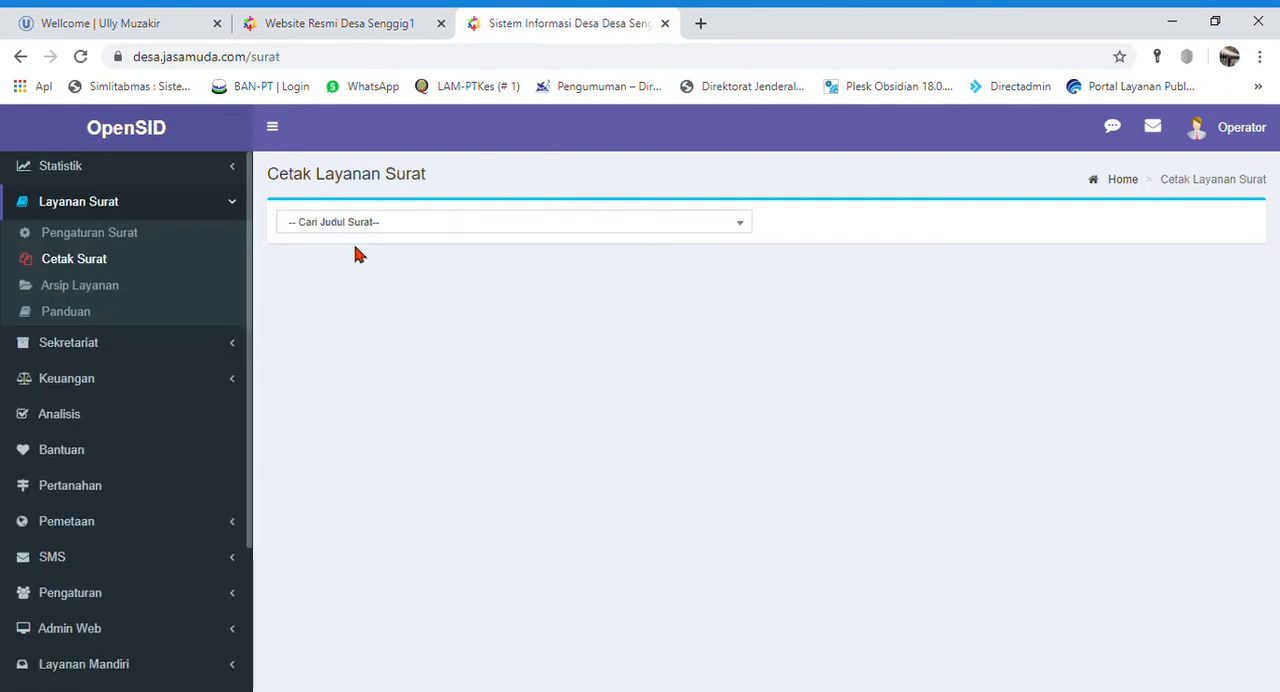
pyautogui.click(403, 221)
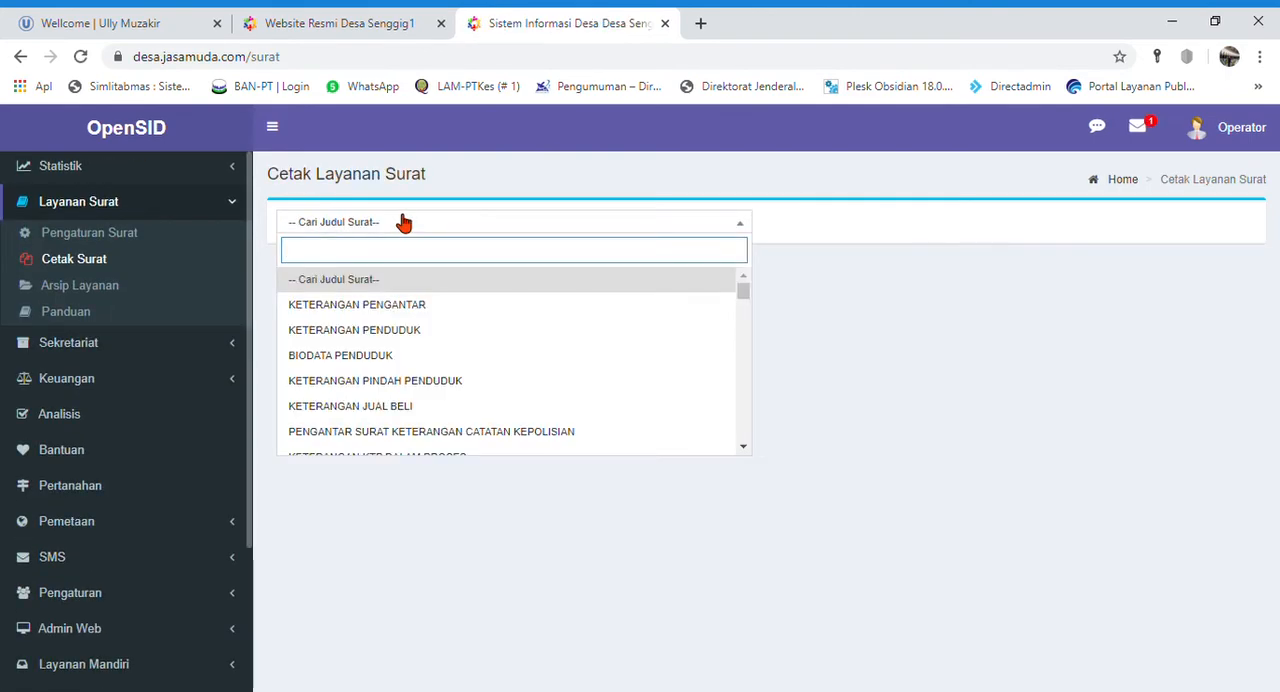
pyautogui.hotkey('ctrl', 'v')
pyautogui.press('BackSpace')
pyautogui.press('BackSpace')
pyautogui.press('BackSpace')
pyautogui.press('BackSpace')
pyautogui.press('BackSpace')
pyautogui.press('BackSpace')
pyautogui.press('BackSpace')
pyautogui.press('BackSpace')
pyautogui.press('BackSpace')
pyautogui.press('BackSpace')
pyautogui.press('BackSpace')
pyautogui.press('BackSpace')
pyautogui.press('BackSpace')
pyautogui.press('BackSpace')
pyautogui.press('BackSpace')
pyautogui.press('BackSpace')
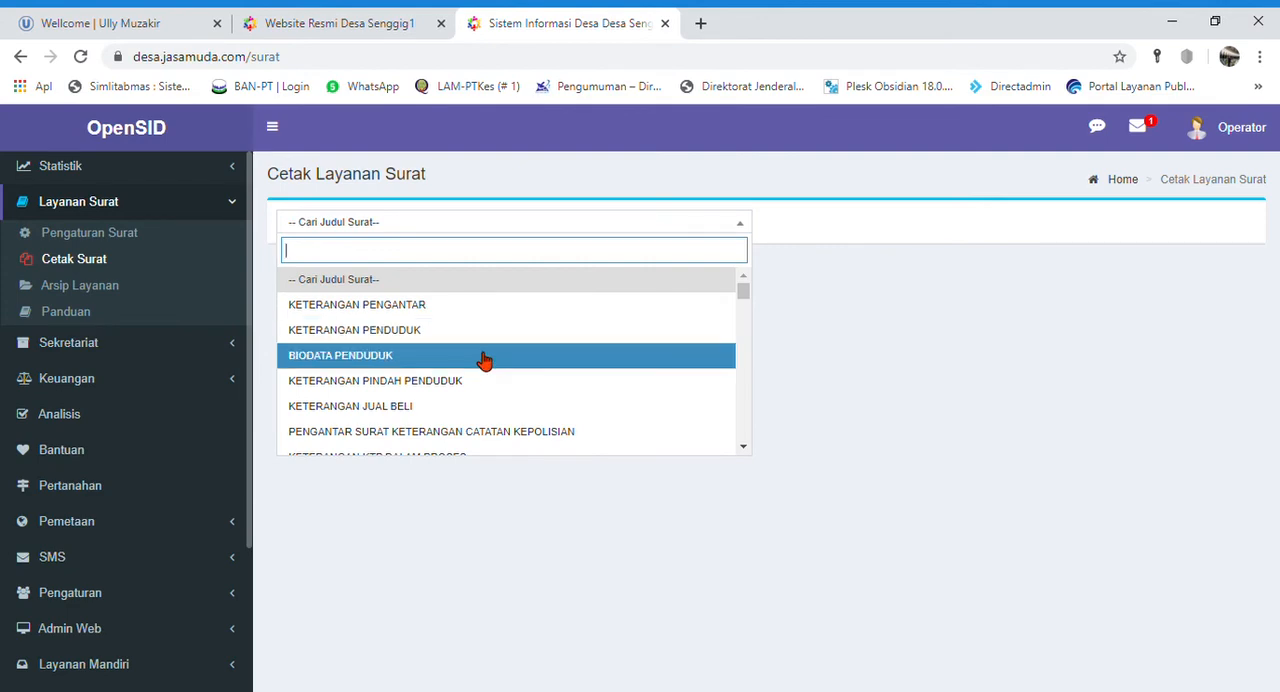
# - Search the letter titles for "domi", try the Keterangan Domisili form, and return to the letter list
pyautogui.scroll(-2, 486, 360)
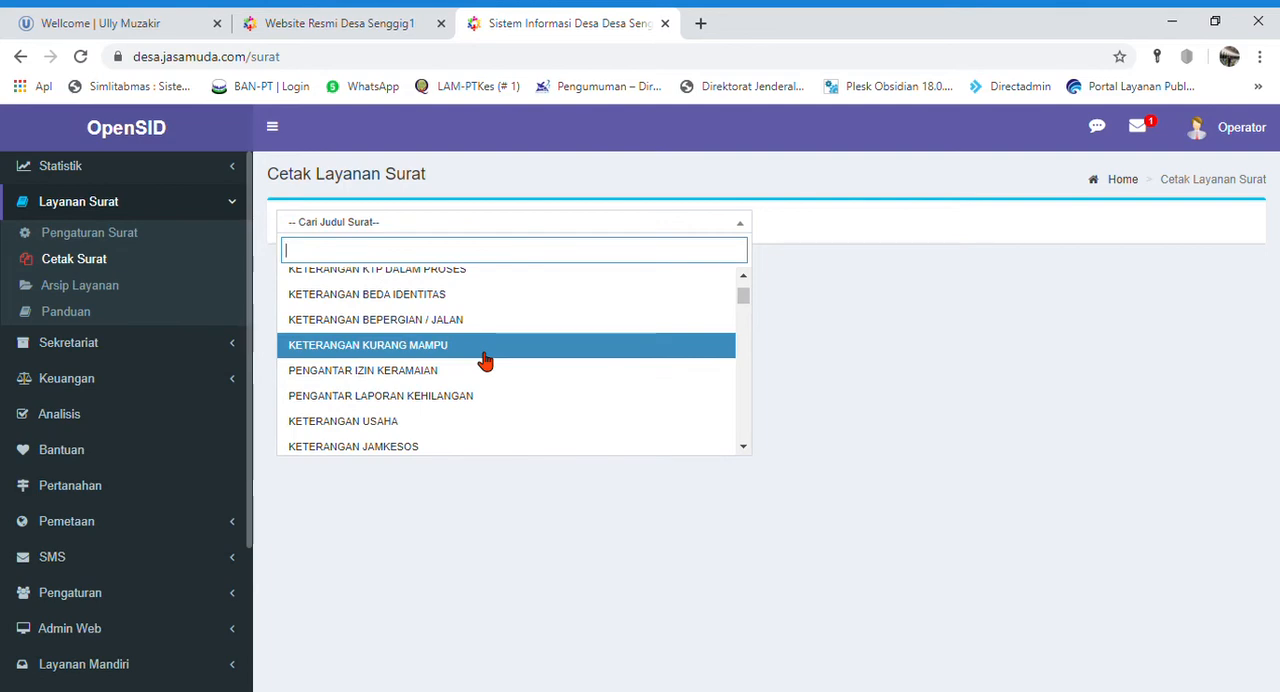
pyautogui.write('domi')
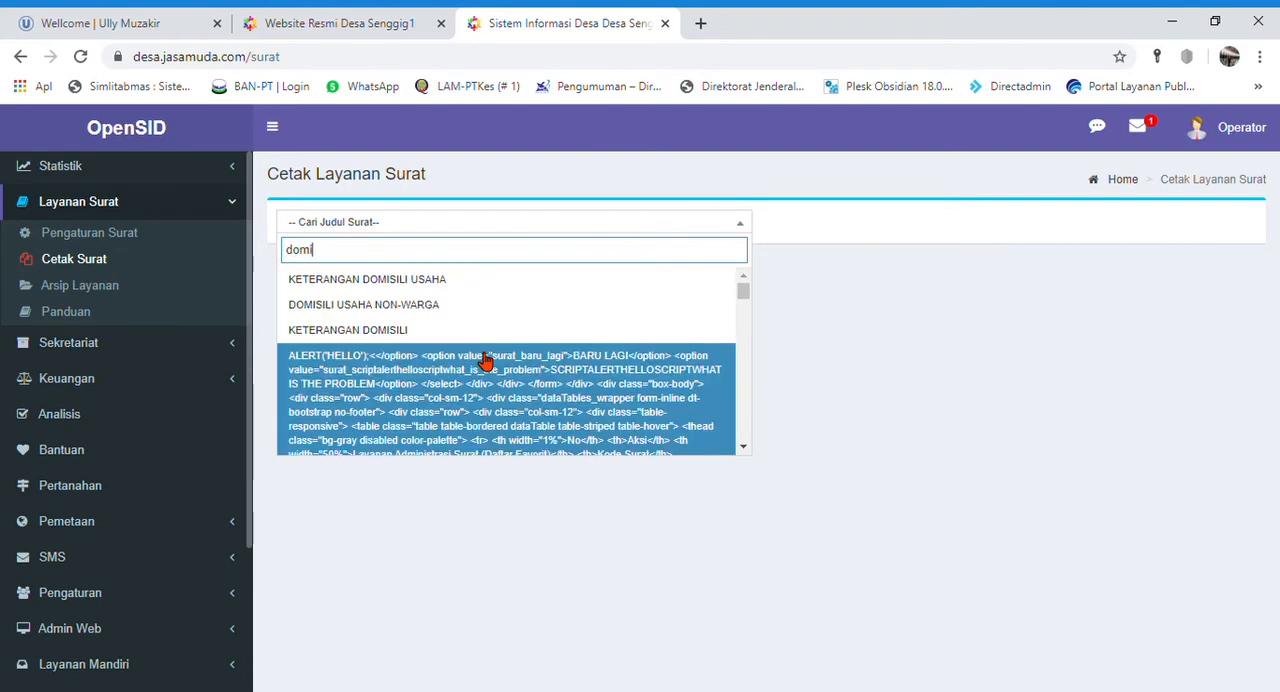
pyautogui.click(397, 338)
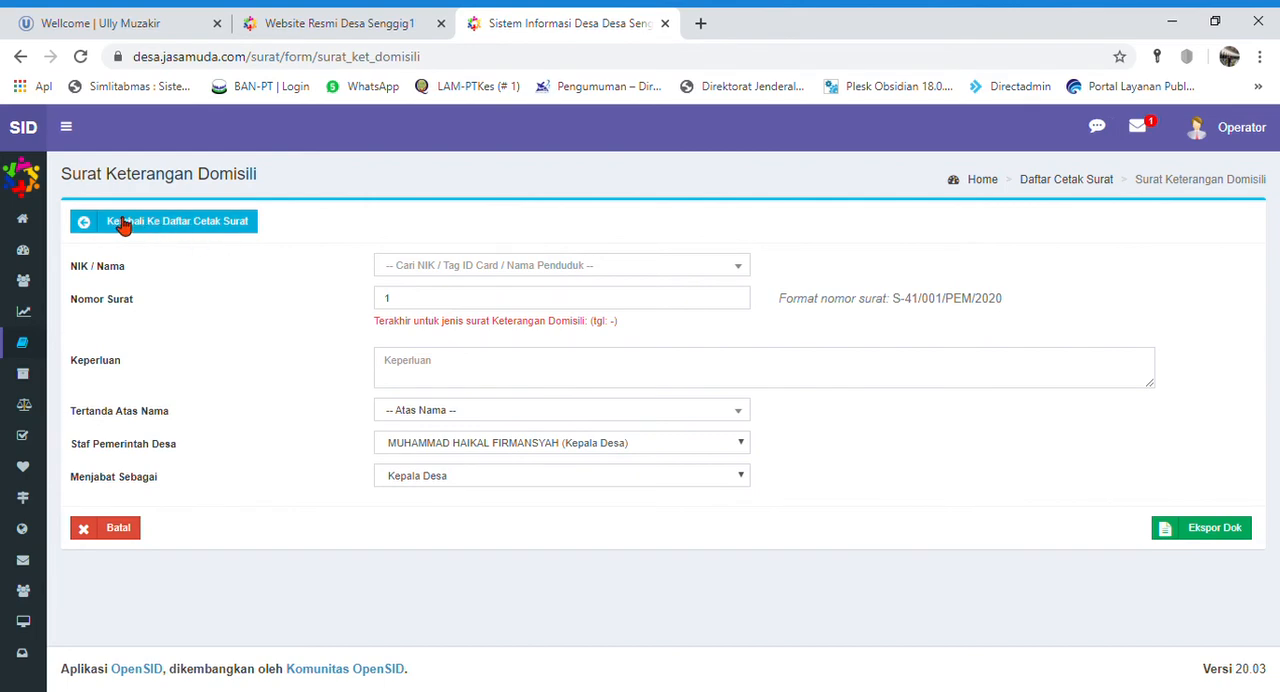
pyautogui.click(128, 223)
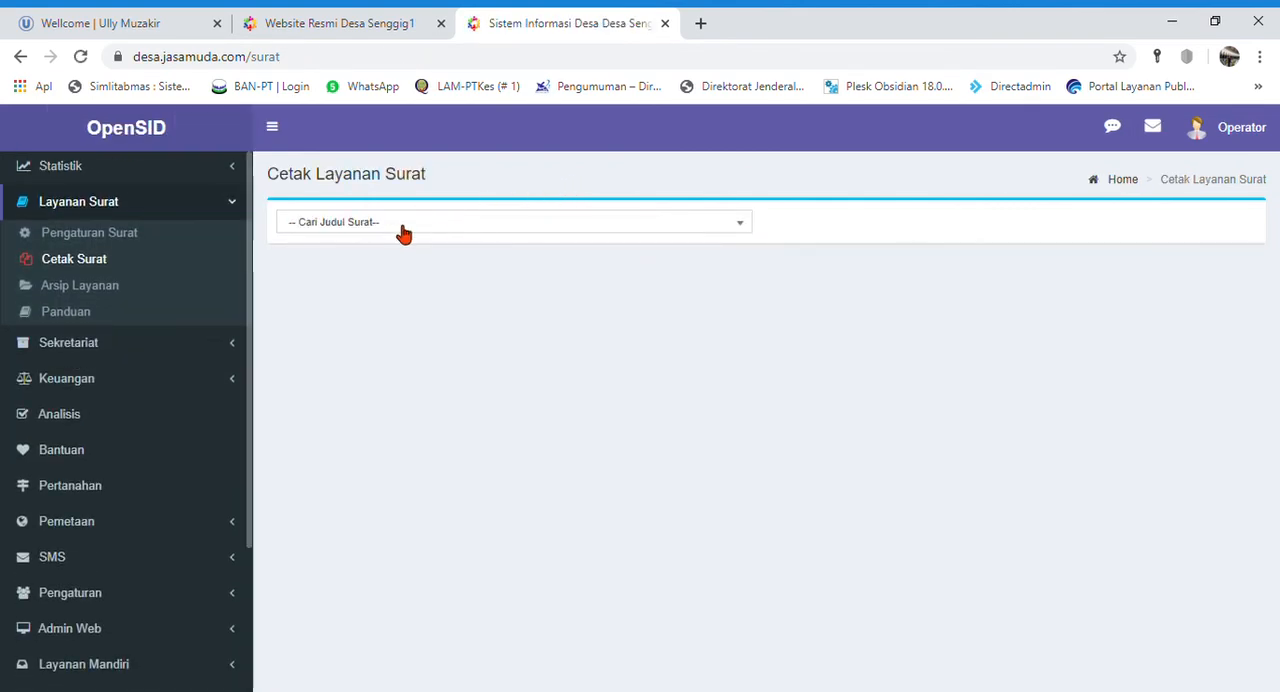
# - Open the Keterangan Penduduk letter form and select the requesting resident by the copied NIK
pyautogui.click(403, 228)
pyautogui.click(398, 332)
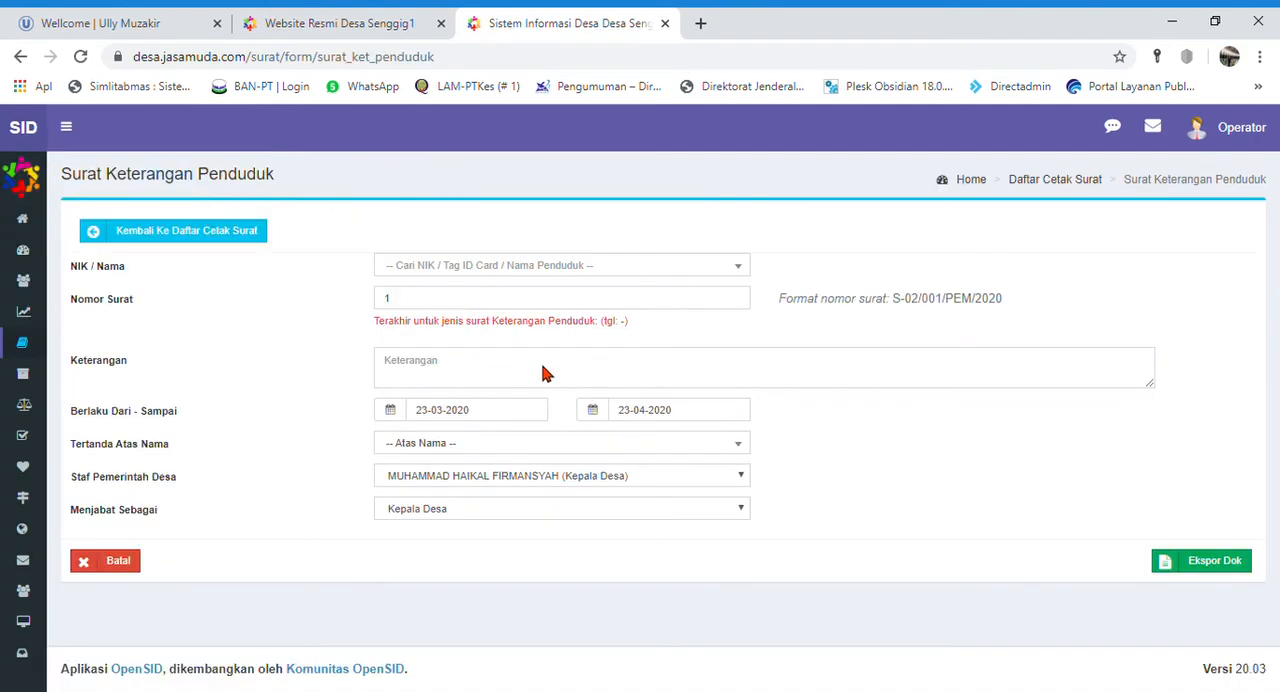
pyautogui.moveTo(310, 176); pyautogui.dragTo(85, 190)
pyautogui.click(583, 268)
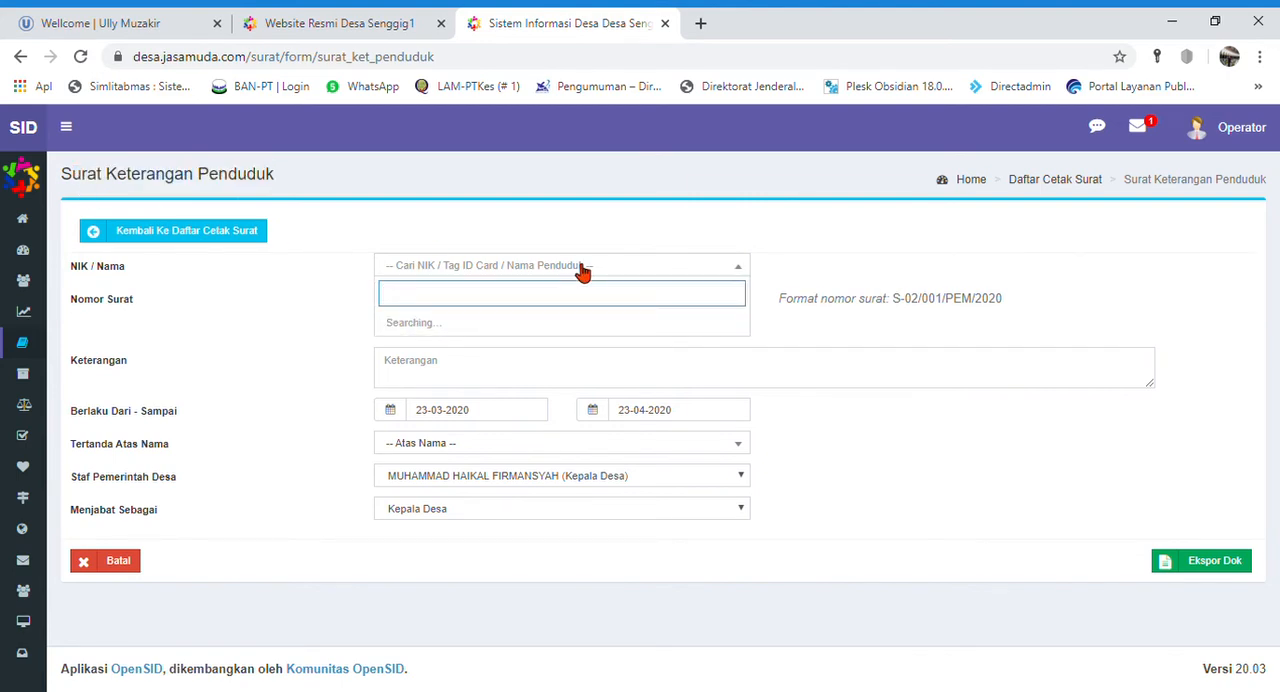
pyautogui.hotkey('ctrl', 'v')
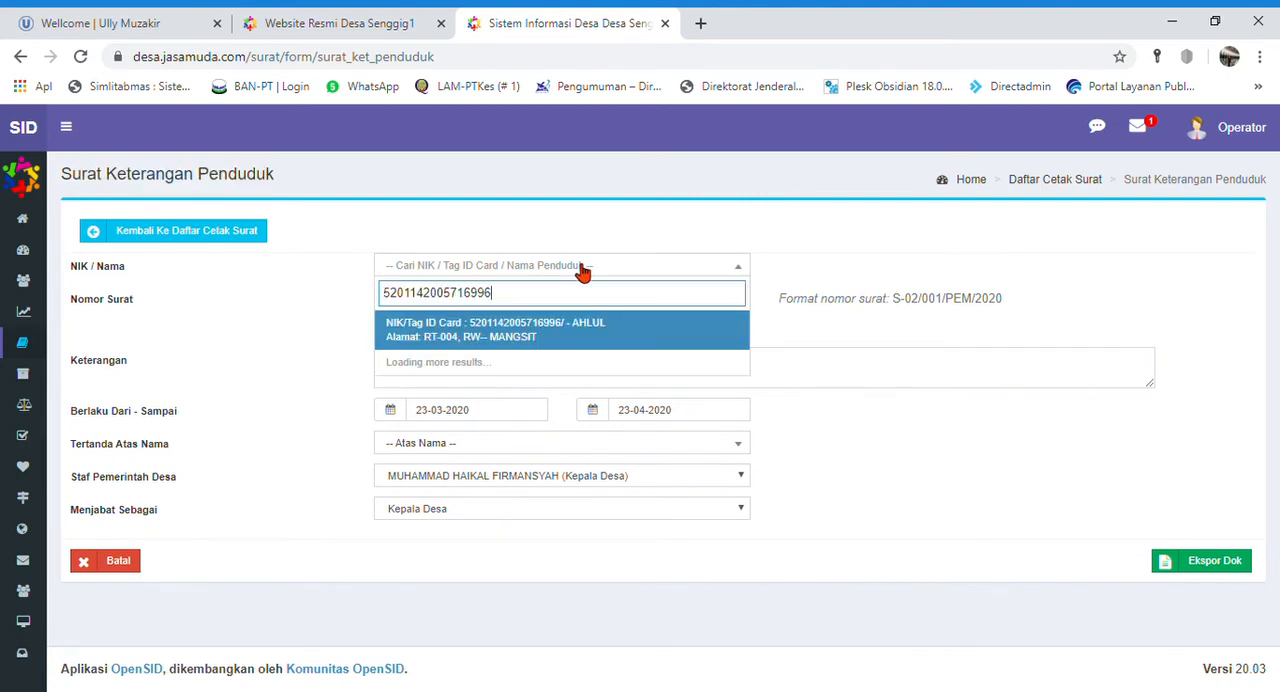
pyautogui.click(505, 340)
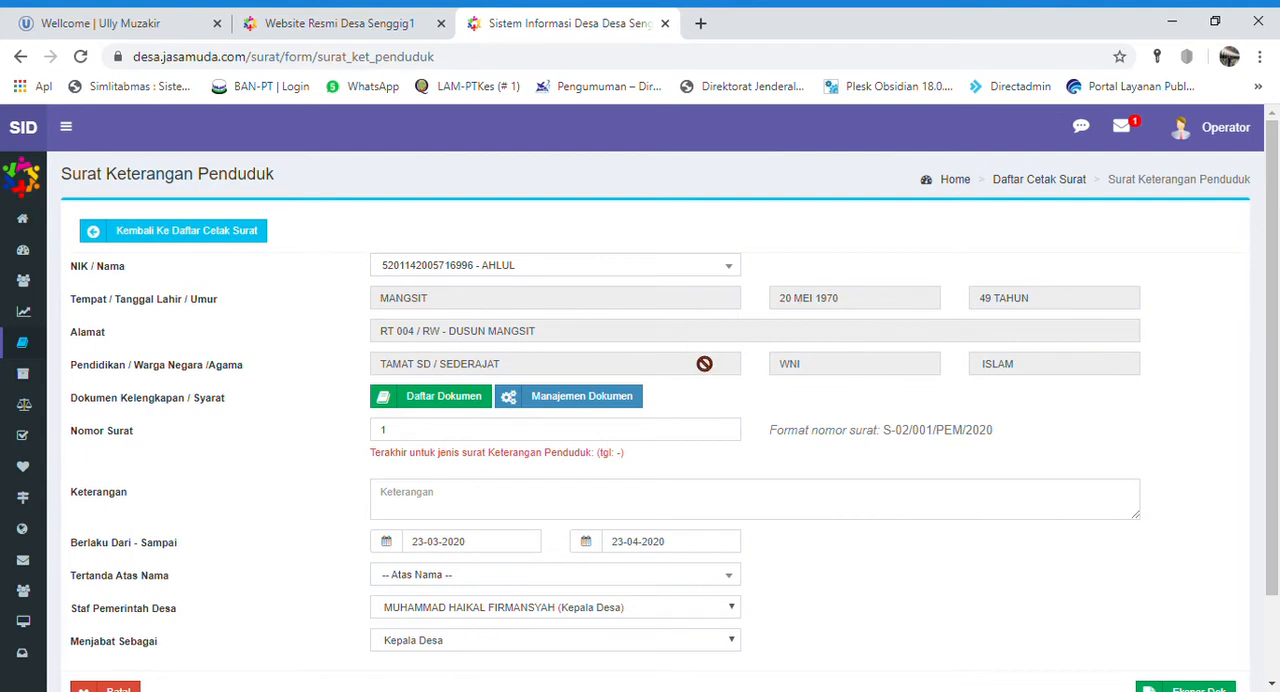
# - Fill in the letter's Keterangan field with "Keterangan Penduduk"
pyautogui.scroll(-1, 705, 365)
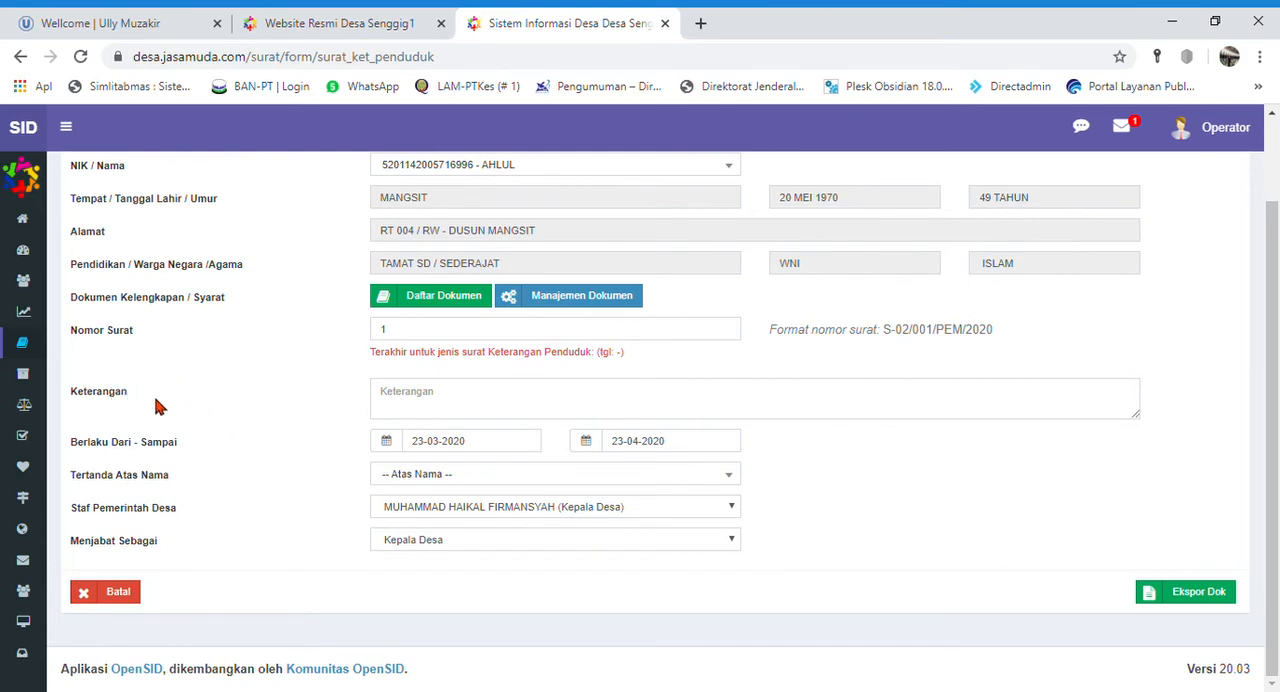
pyautogui.click(449, 404)
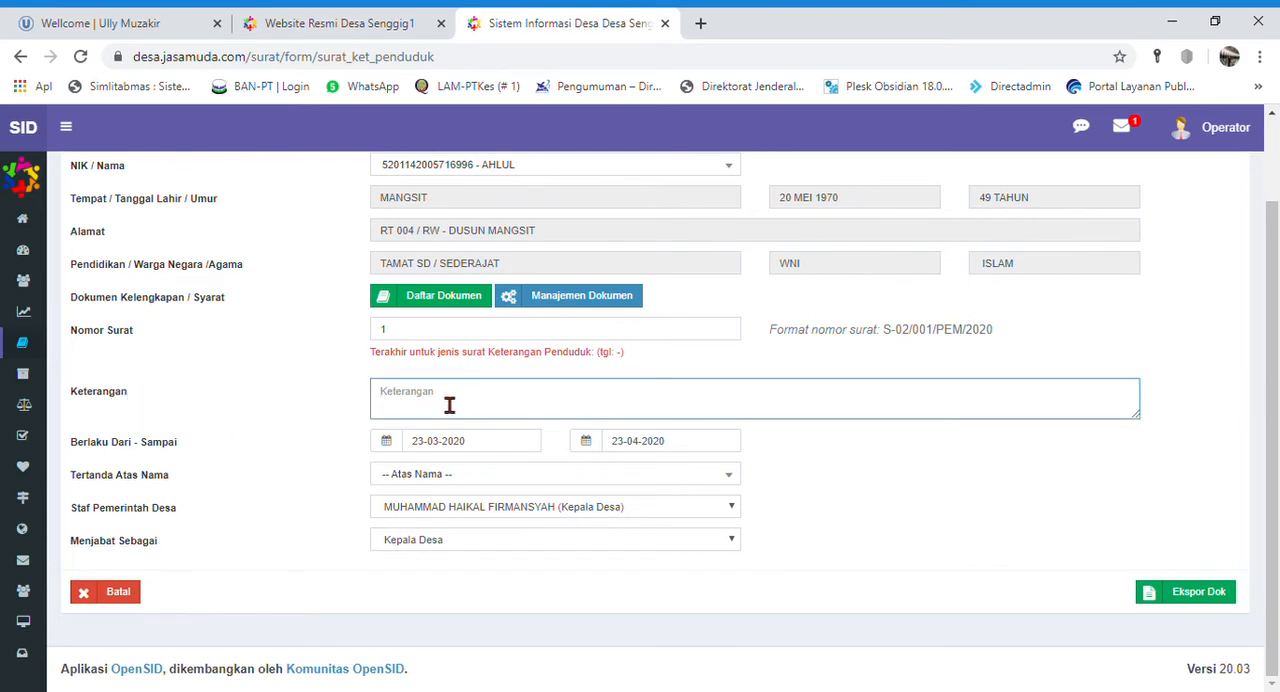
pyautogui.write('Keterangan Penduduk')
pyautogui.click(837, 500)
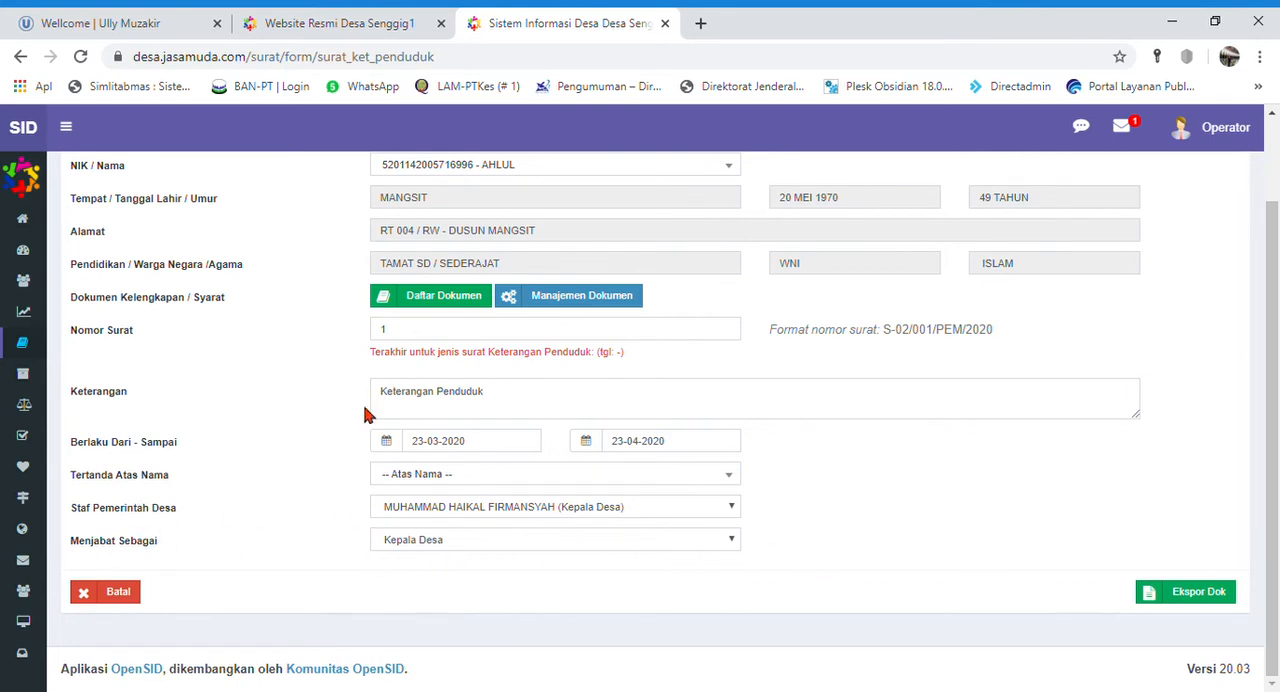
# - Review the completed letter form, export it as a document, and open the downloaded RTF file
pyautogui.scroll(1, 851, 434)
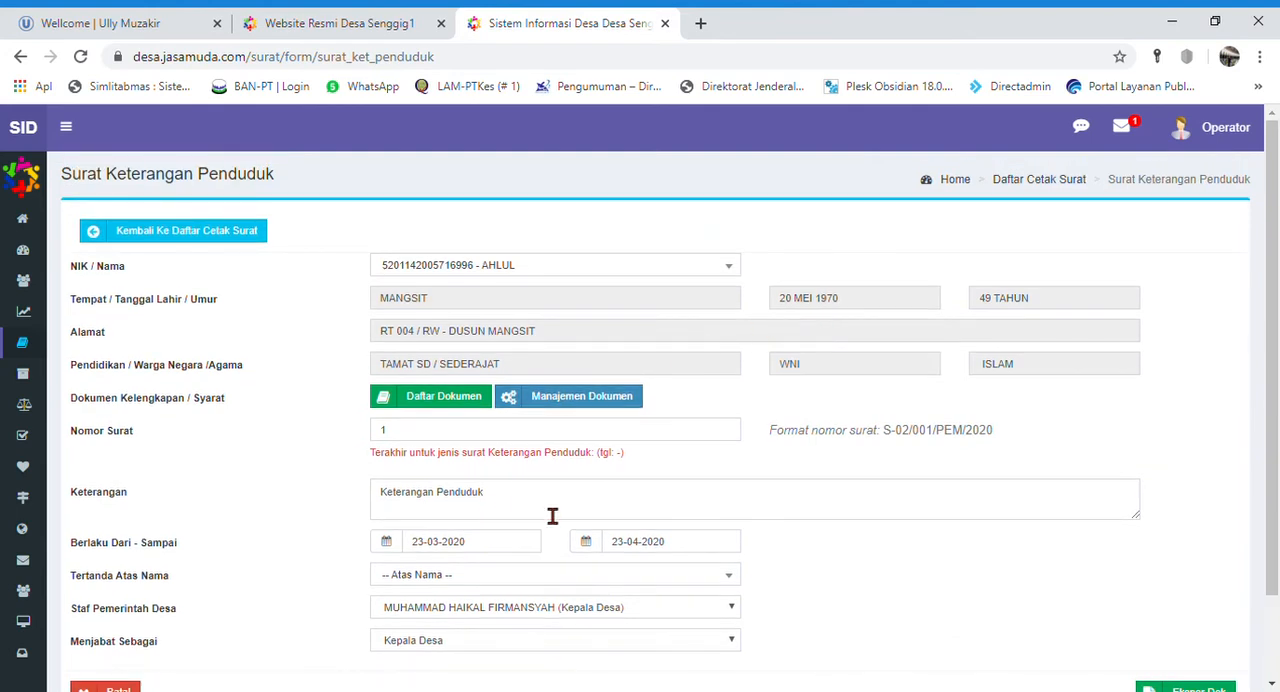
pyautogui.scroll(-1, 994, 628)
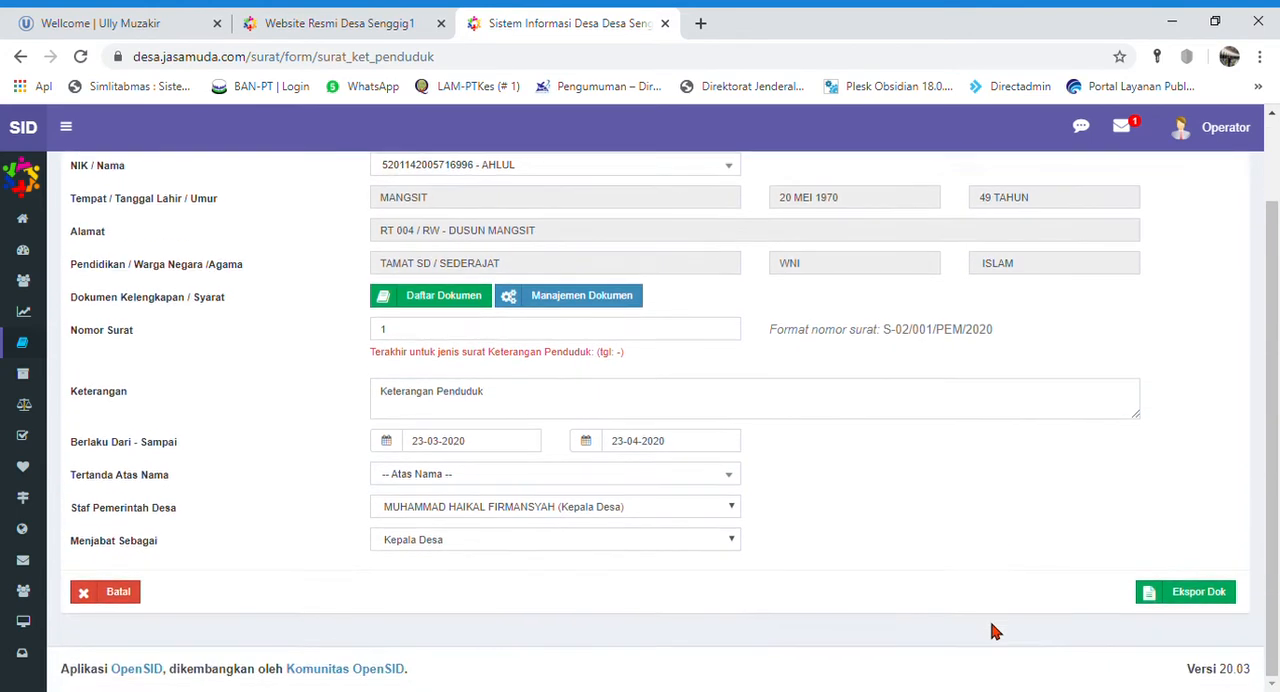
pyautogui.click(1210, 600)
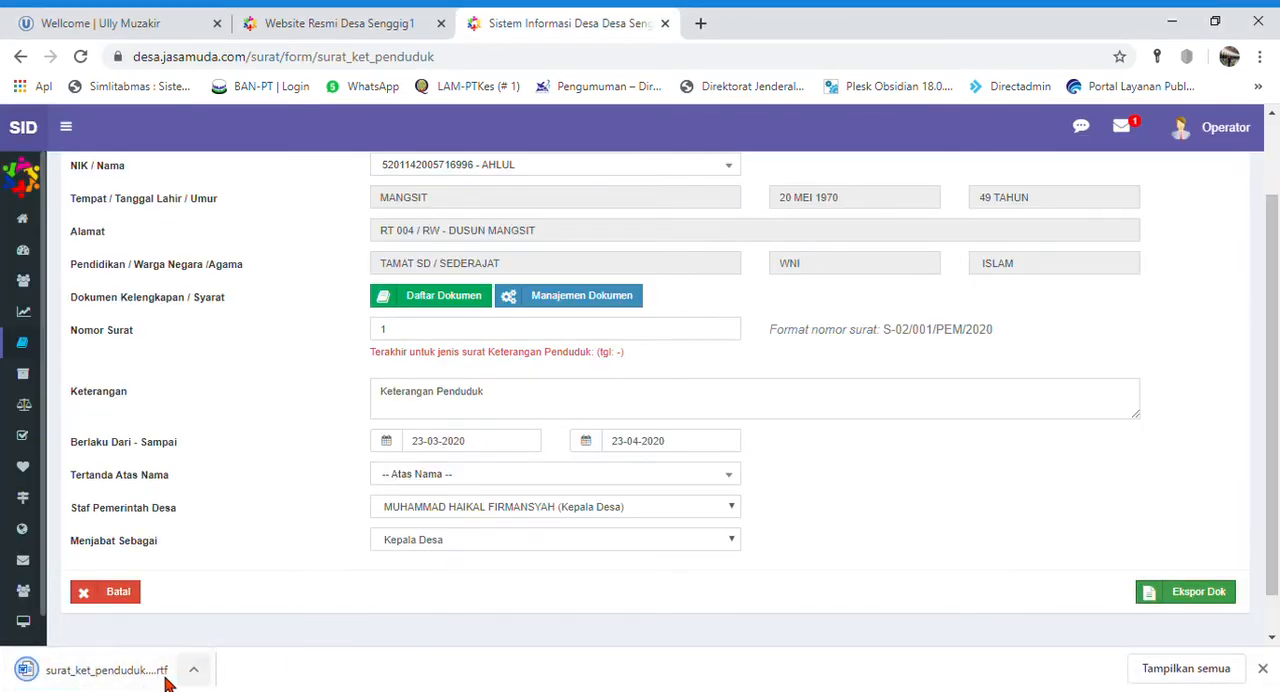
pyautogui.click(113, 680)
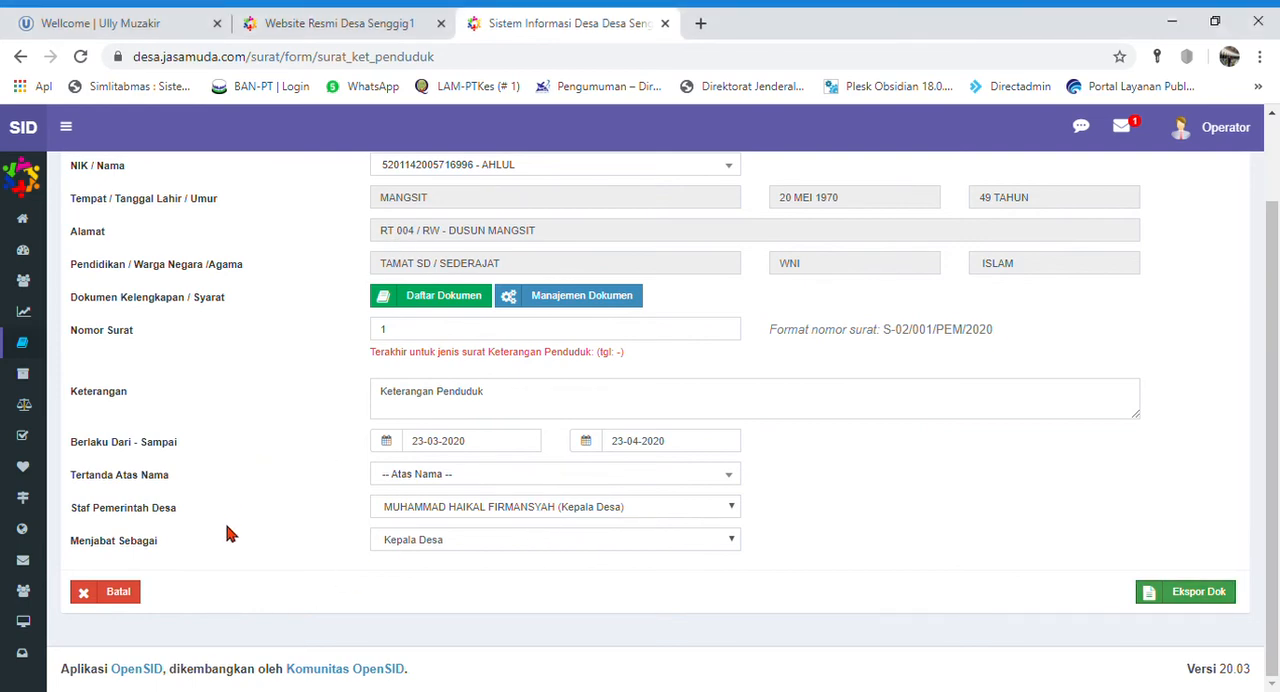
# - Return to the Laporan Masuk list under Layanan Mandiri and mark the resident's letter request as followed up
pyautogui.scroll(1, 225, 535)
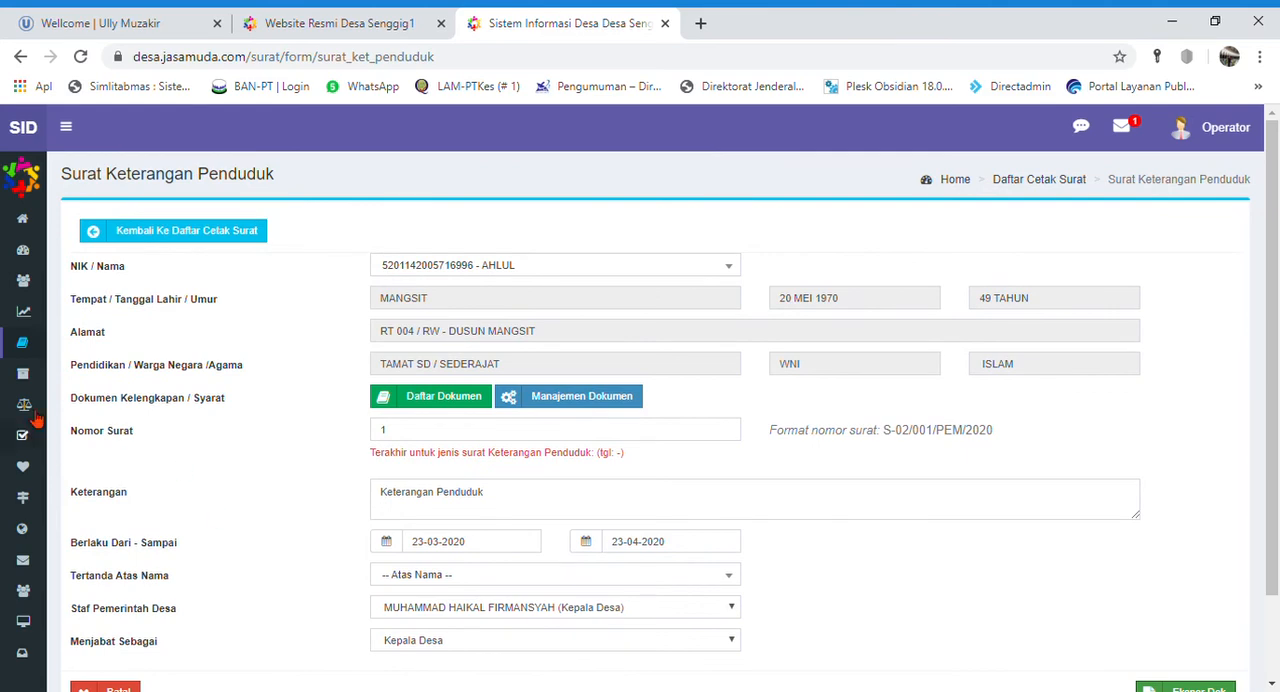
pyautogui.click(66, 126)
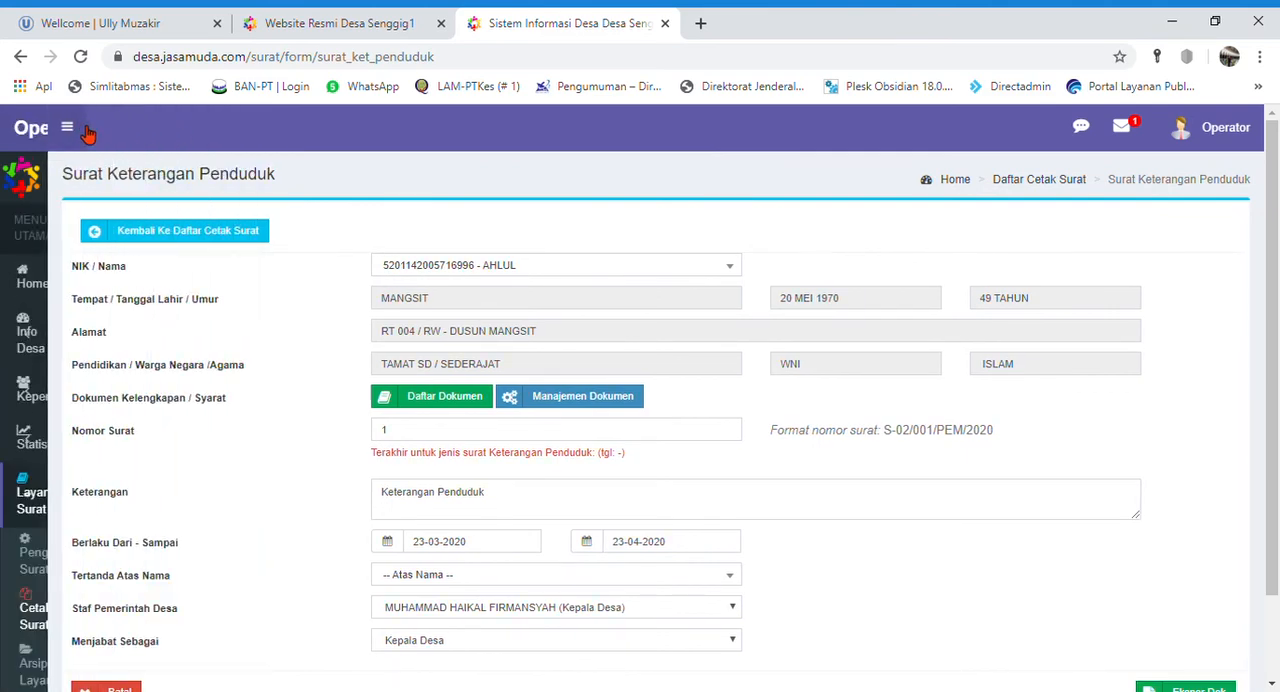
pyautogui.click(120, 665)
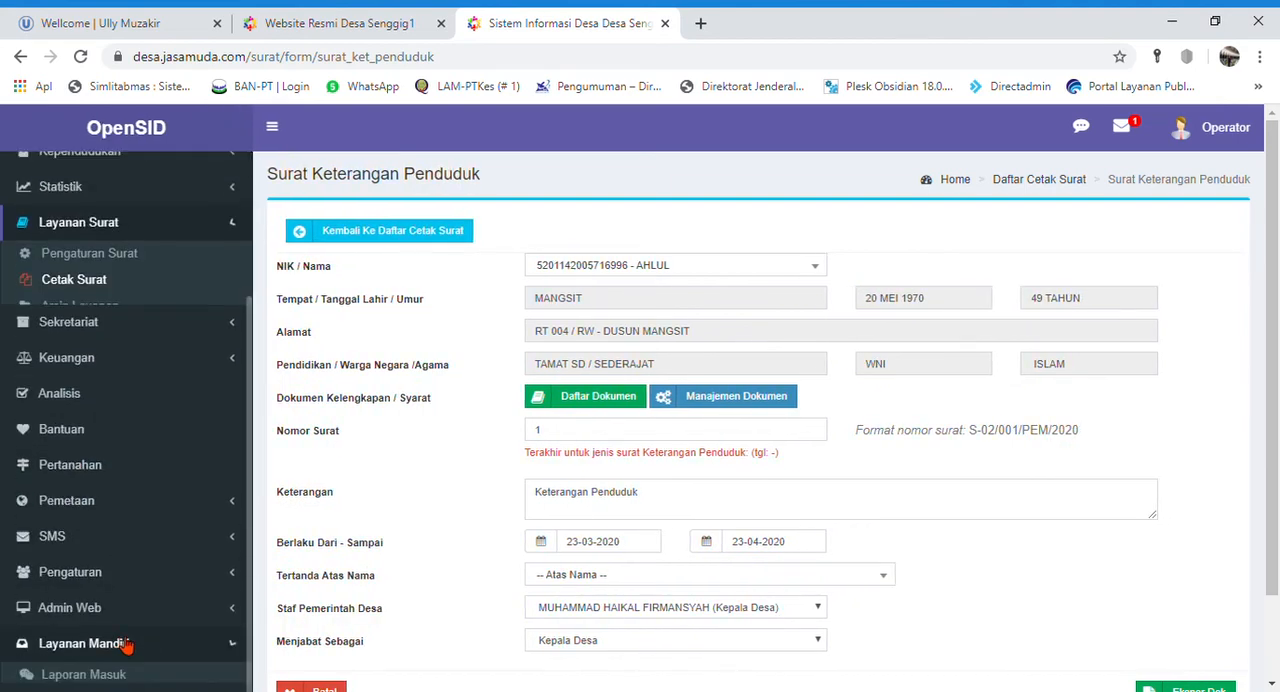
pyautogui.click(98, 645)
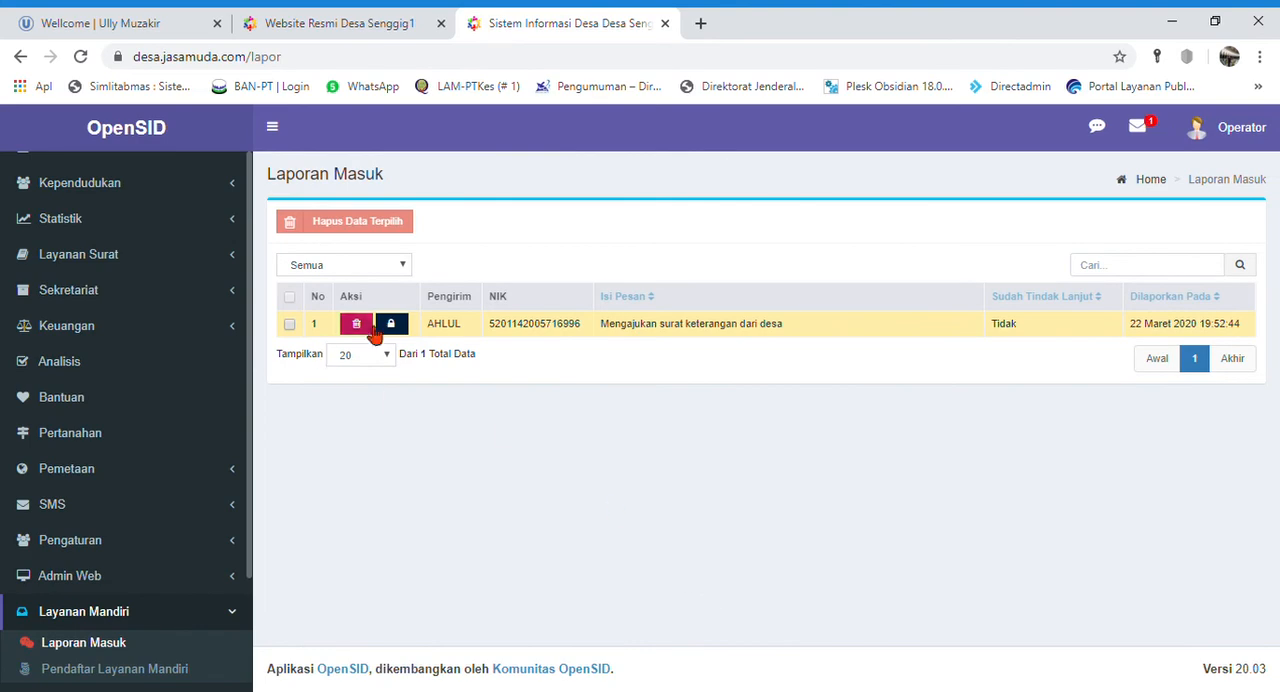
pyautogui.click(399, 330)
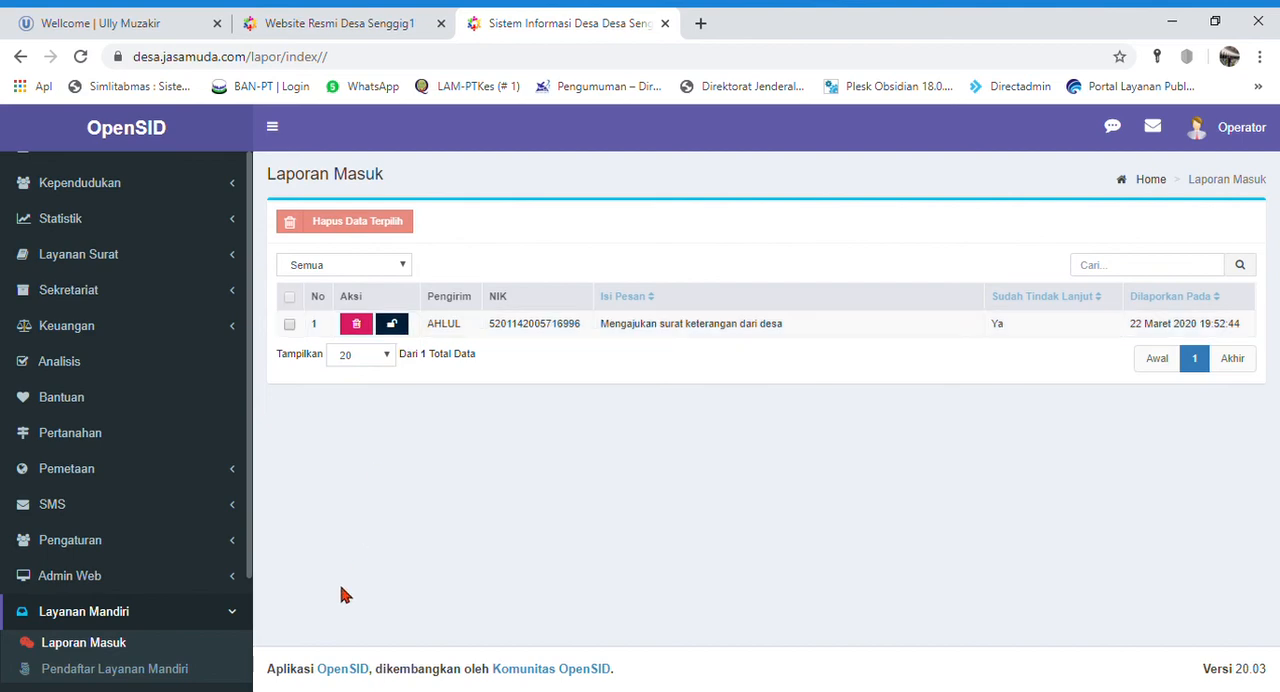
# - Log out of the operator account and sign in to Layanan Mandiri on the public site with the resident's saved NIK and PIN
pyautogui.click(1248, 133)
pyautogui.click(1245, 343)
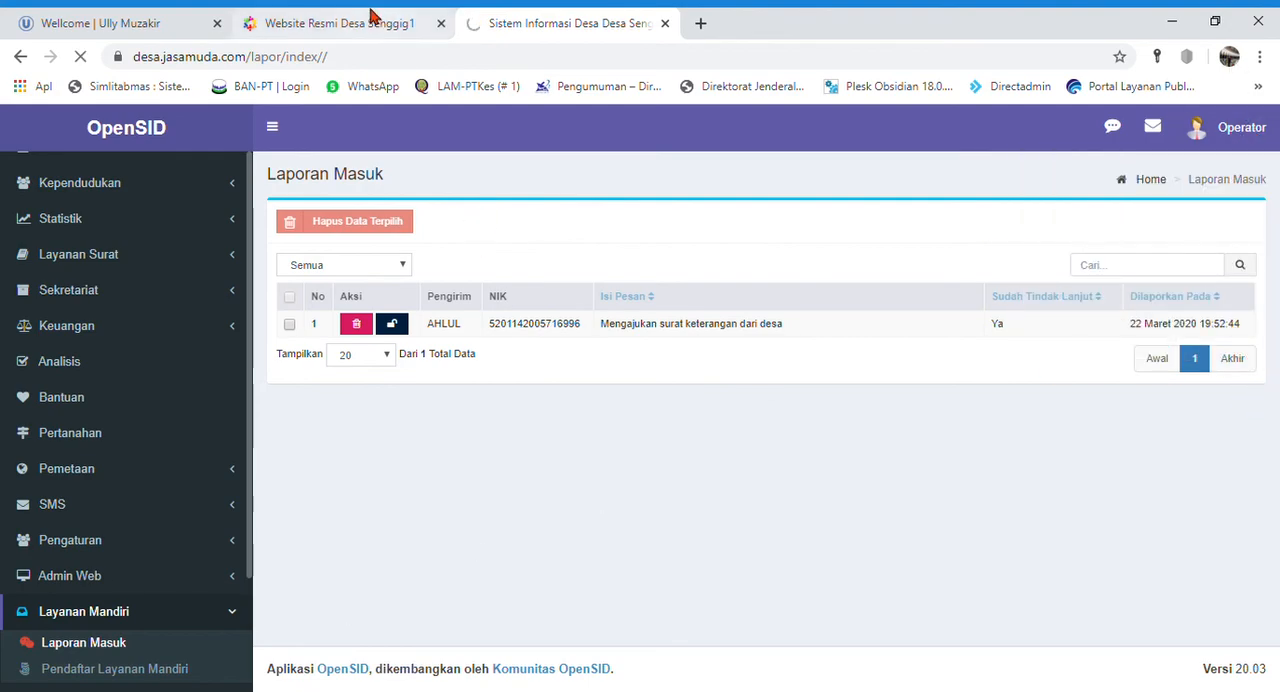
pyautogui.click(370, 15)
pyautogui.scroll(-1, 1100, 445)
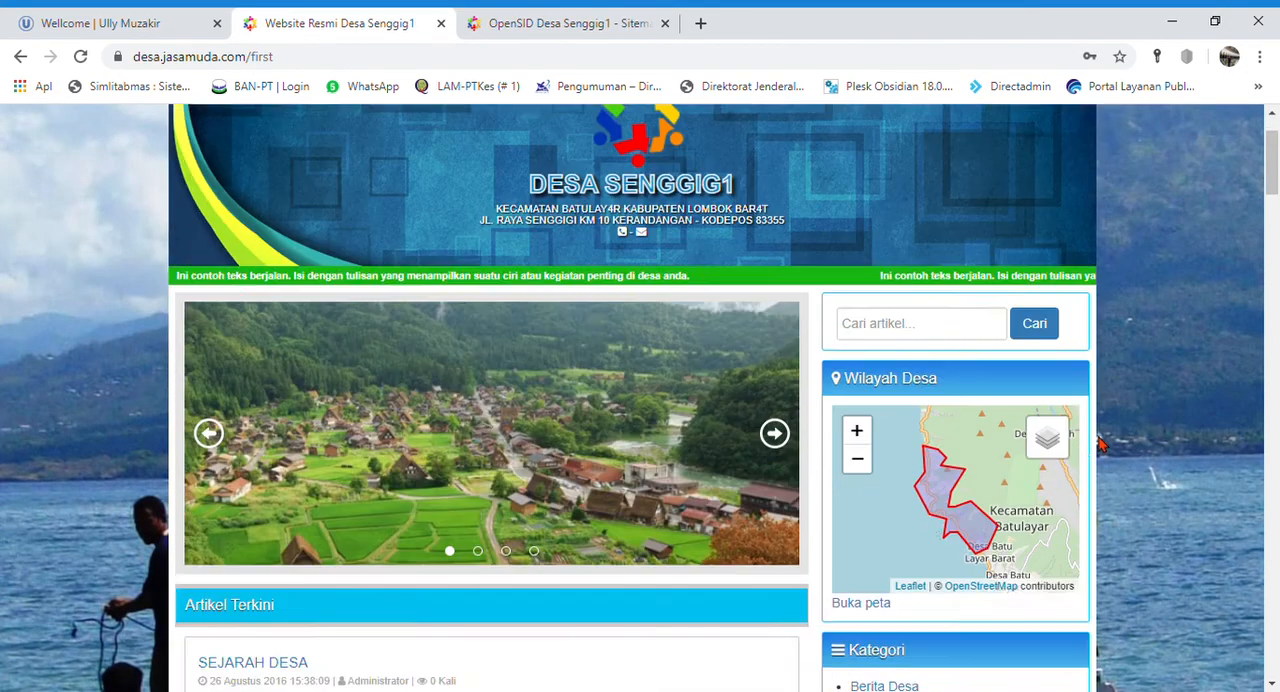
pyautogui.scroll(-8, 1100, 445)
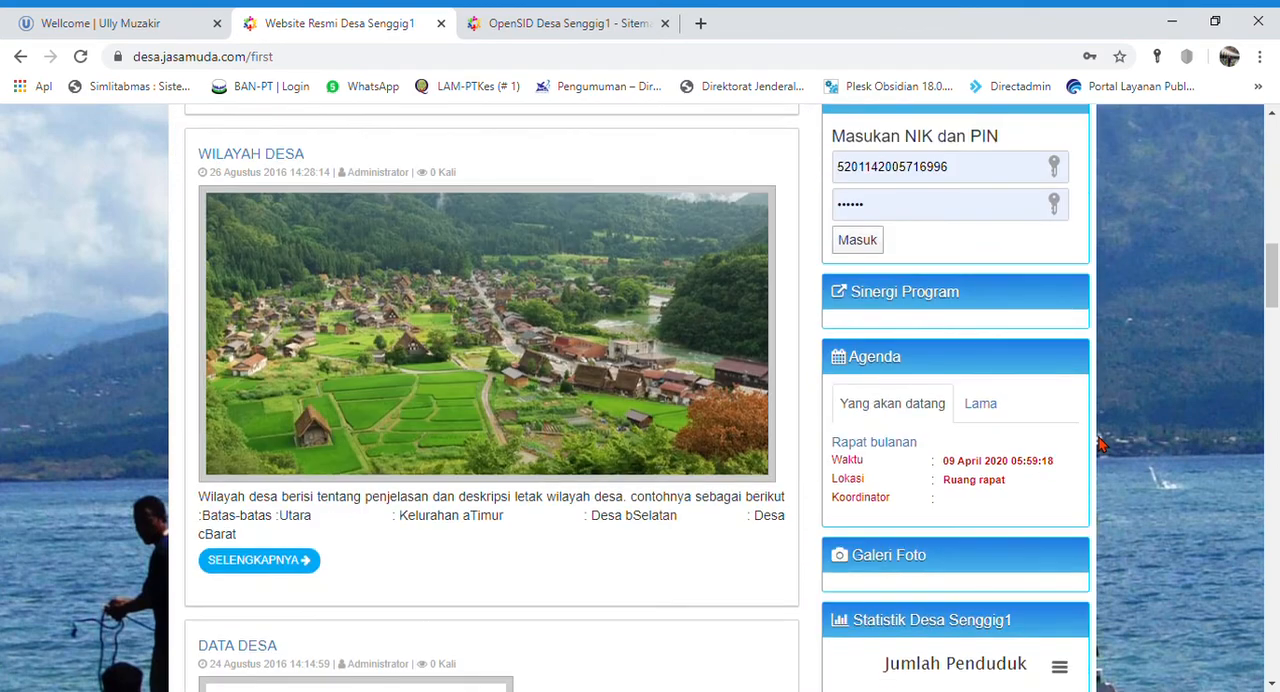
pyautogui.click(853, 247)
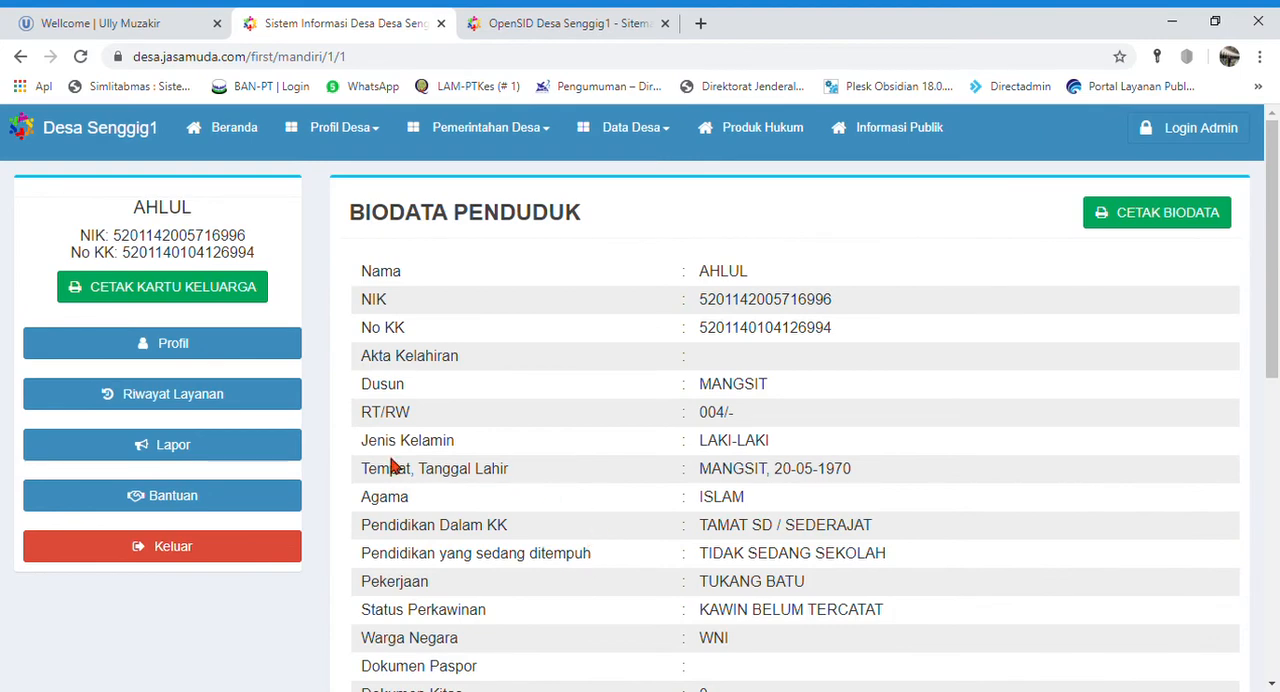
# - Check the newest letter's date in the resident's Riwayat Layanan and log out of Layanan Mandiri
pyautogui.click(177, 398)
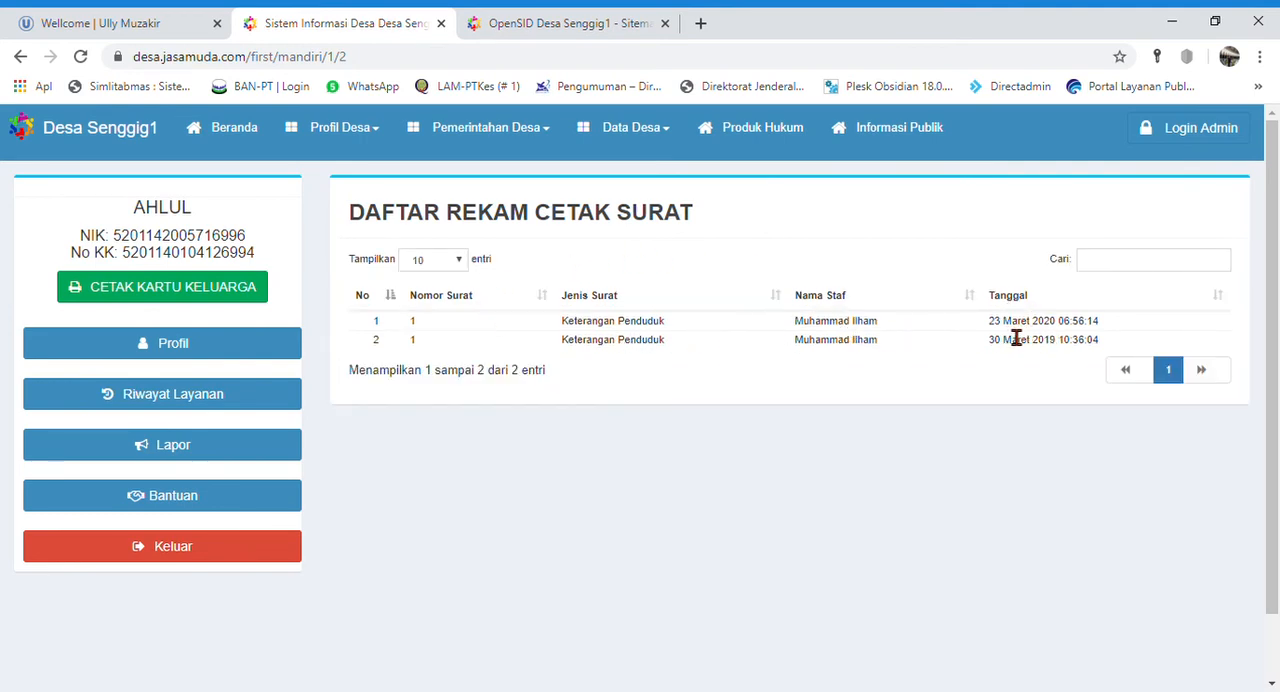
pyautogui.moveTo(989, 321); pyautogui.dragTo(1101, 325)
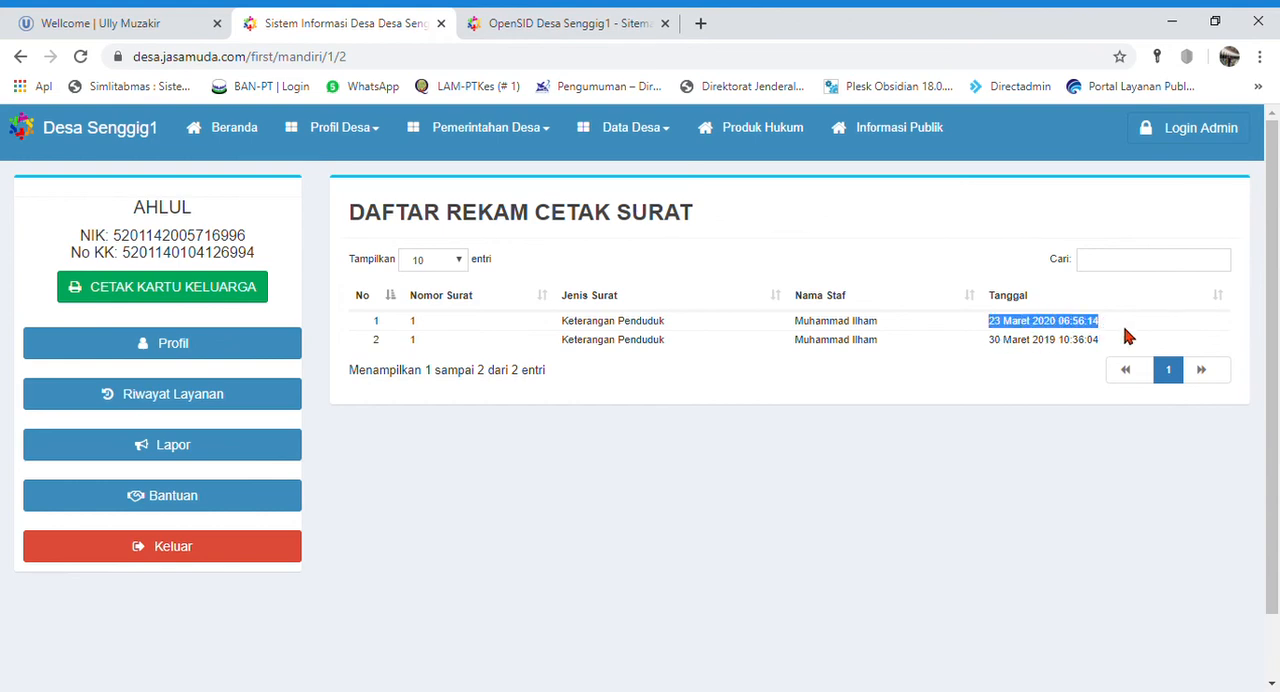
pyautogui.click(741, 413)
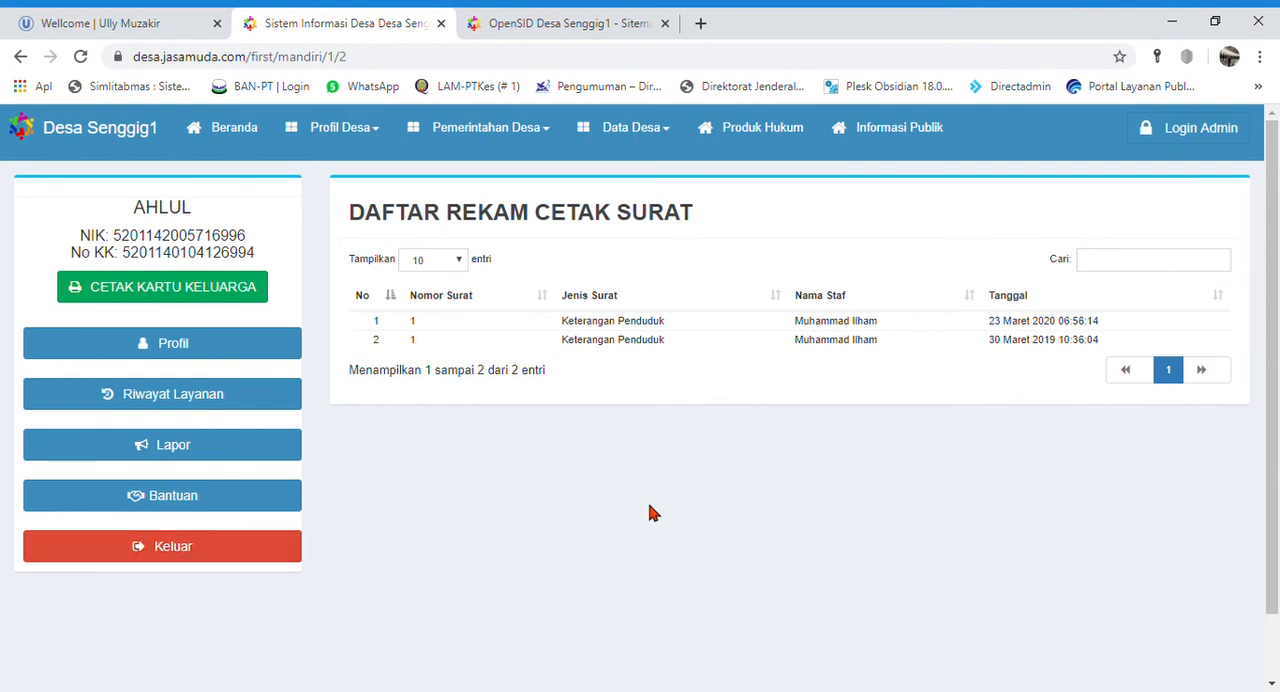
pyautogui.click(185, 545)
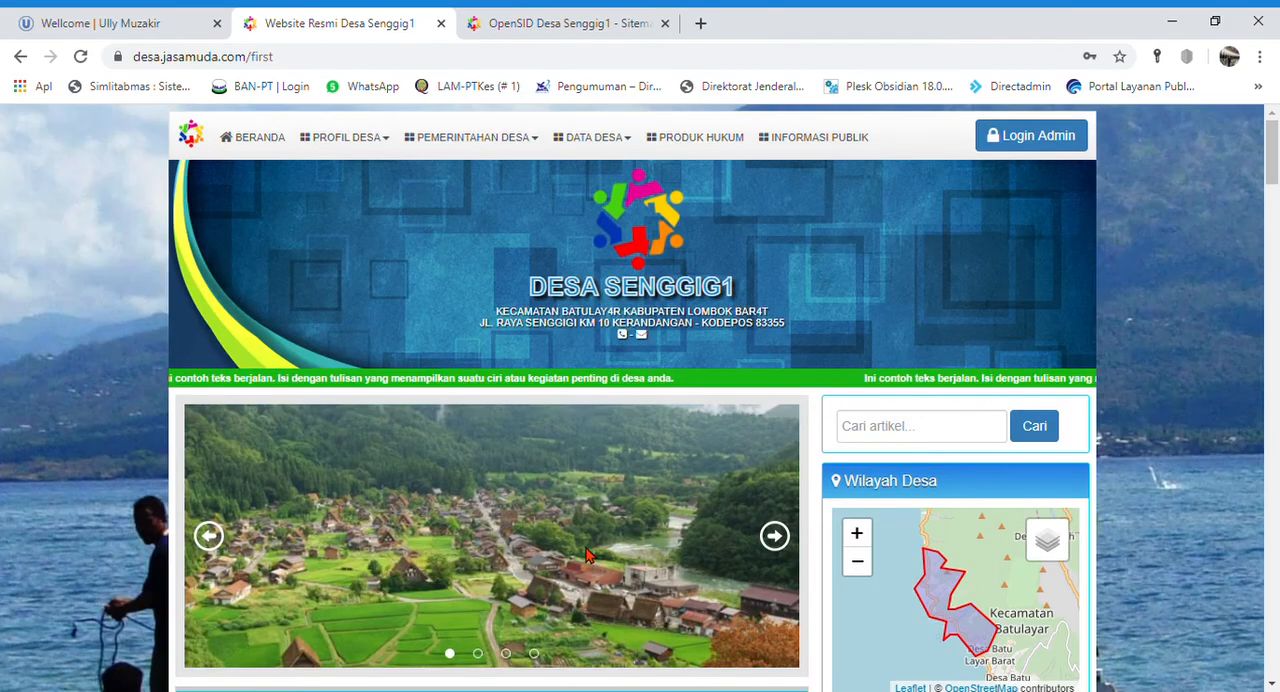
# - Look through the village home page's articles and widgets, including Layanan Mandiri, Agenda, Statistik, Komentar Terkini, Lokasi Kantor Desa and Arsip Artikel
pyautogui.scroll(-9, 1217, 405)
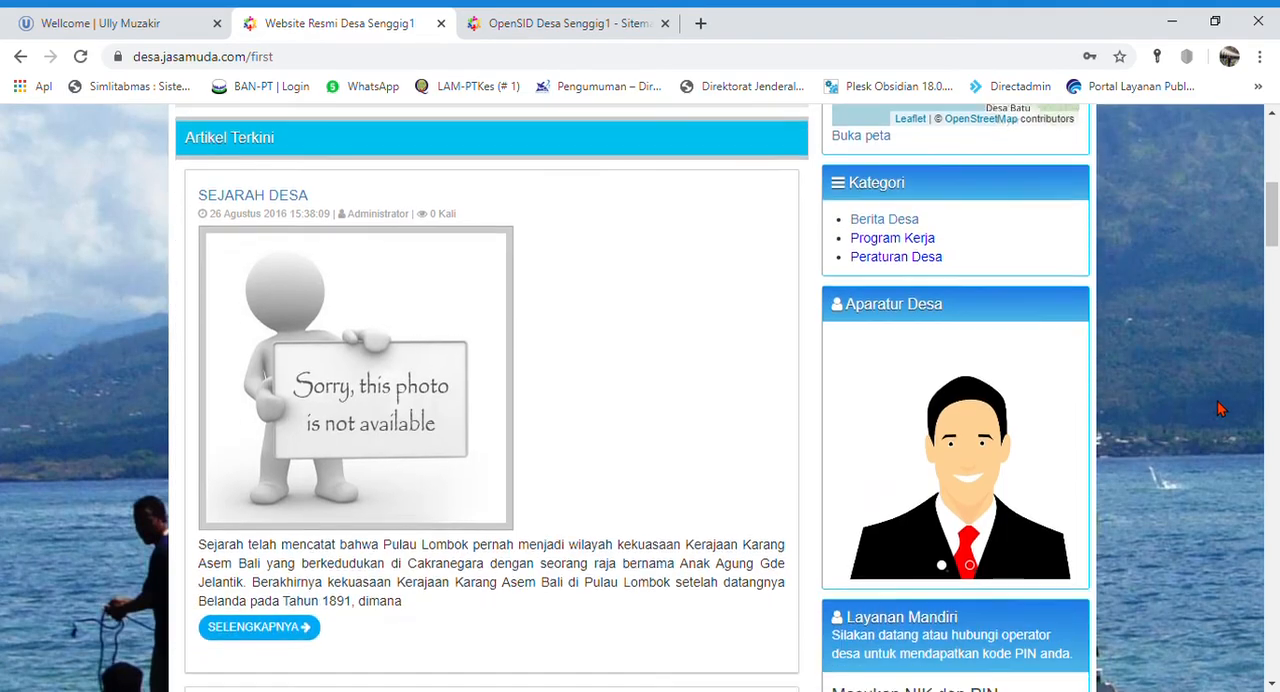
pyautogui.scroll(-1, 1217, 405)
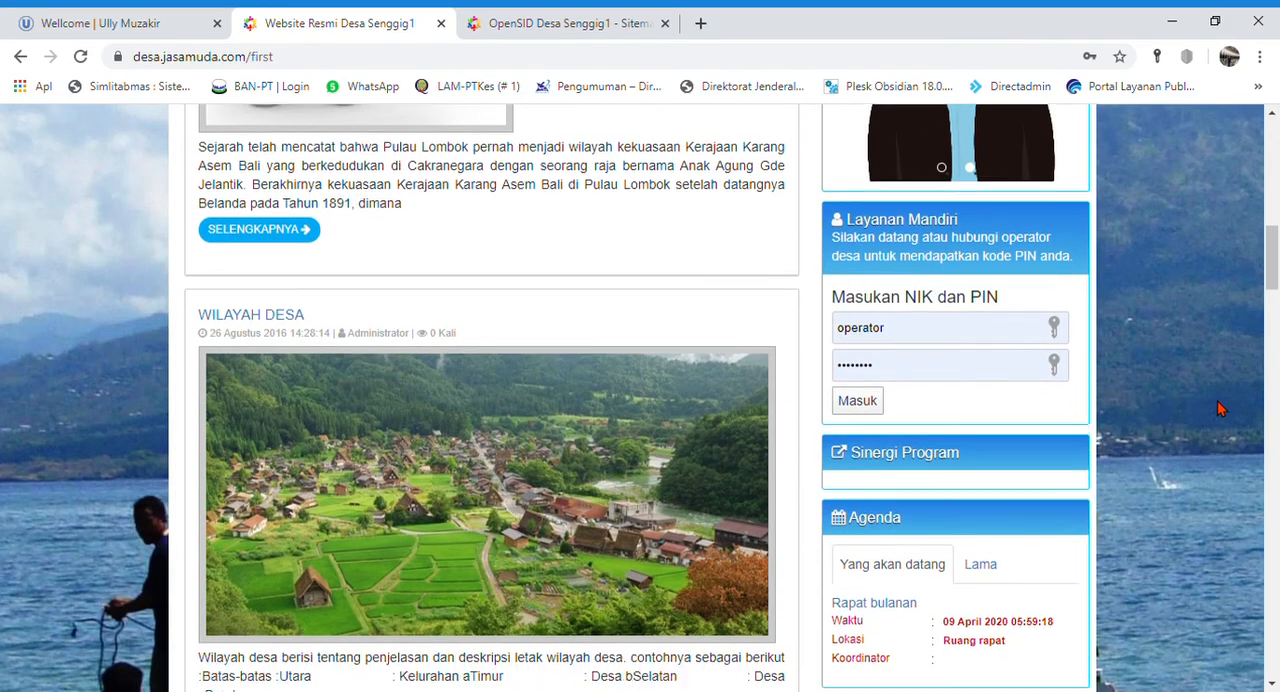
pyautogui.scroll(-2, 1217, 408)
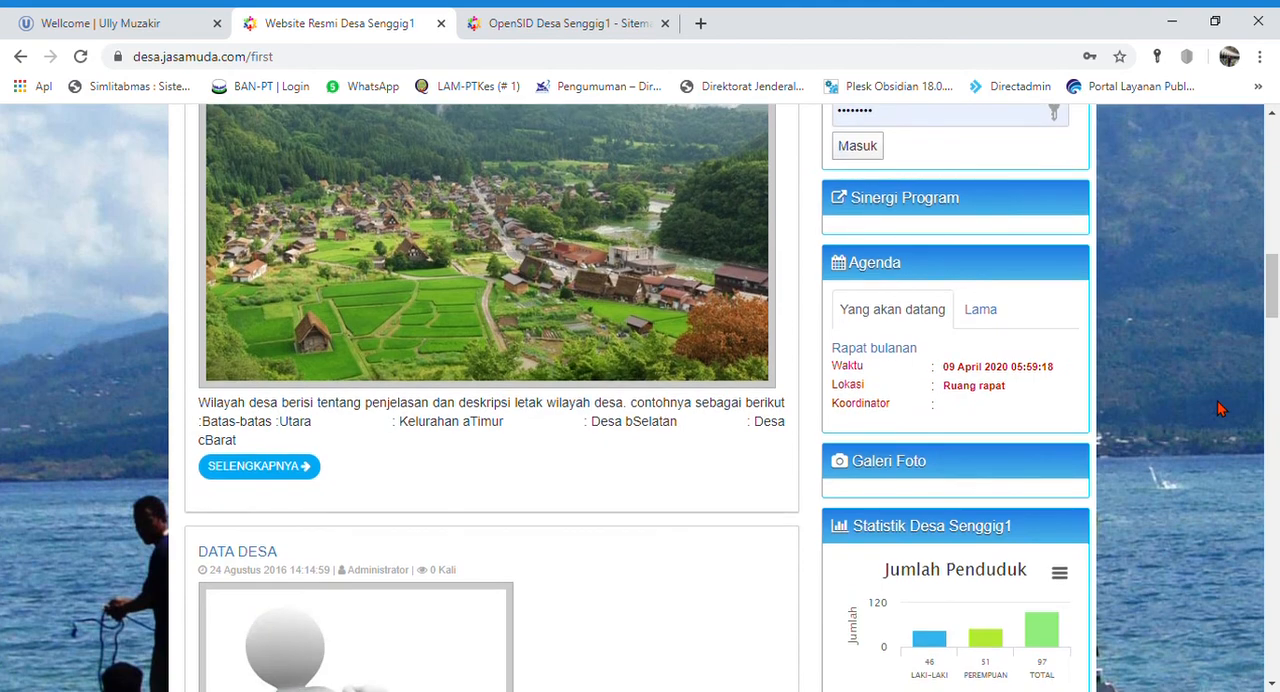
pyautogui.scroll(-4, 1217, 405)
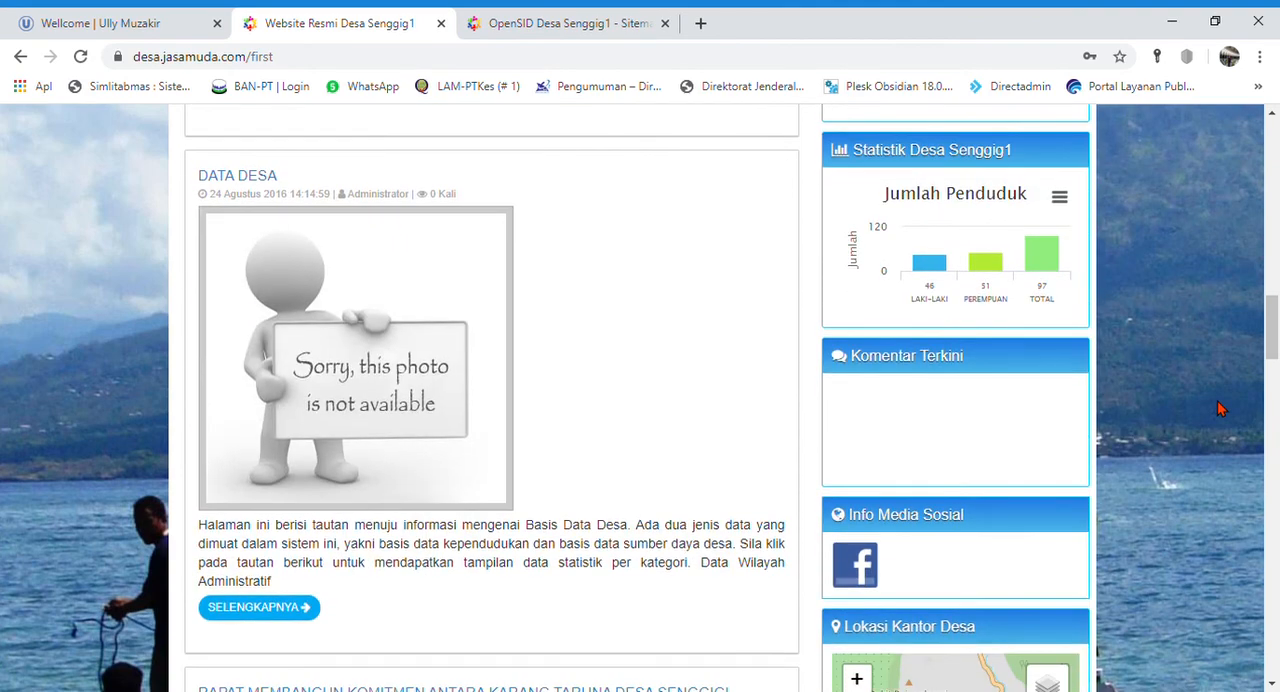
pyautogui.scroll(-2, 1217, 405)
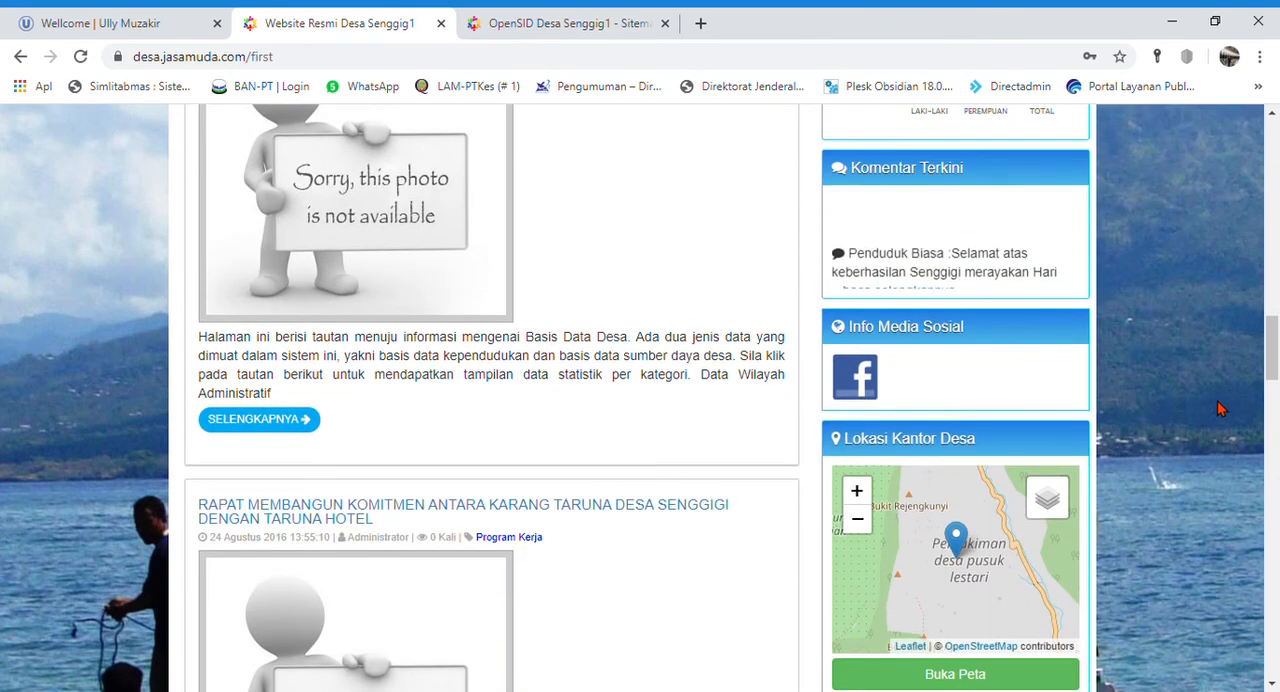
pyautogui.scroll(-6, 694, 474)
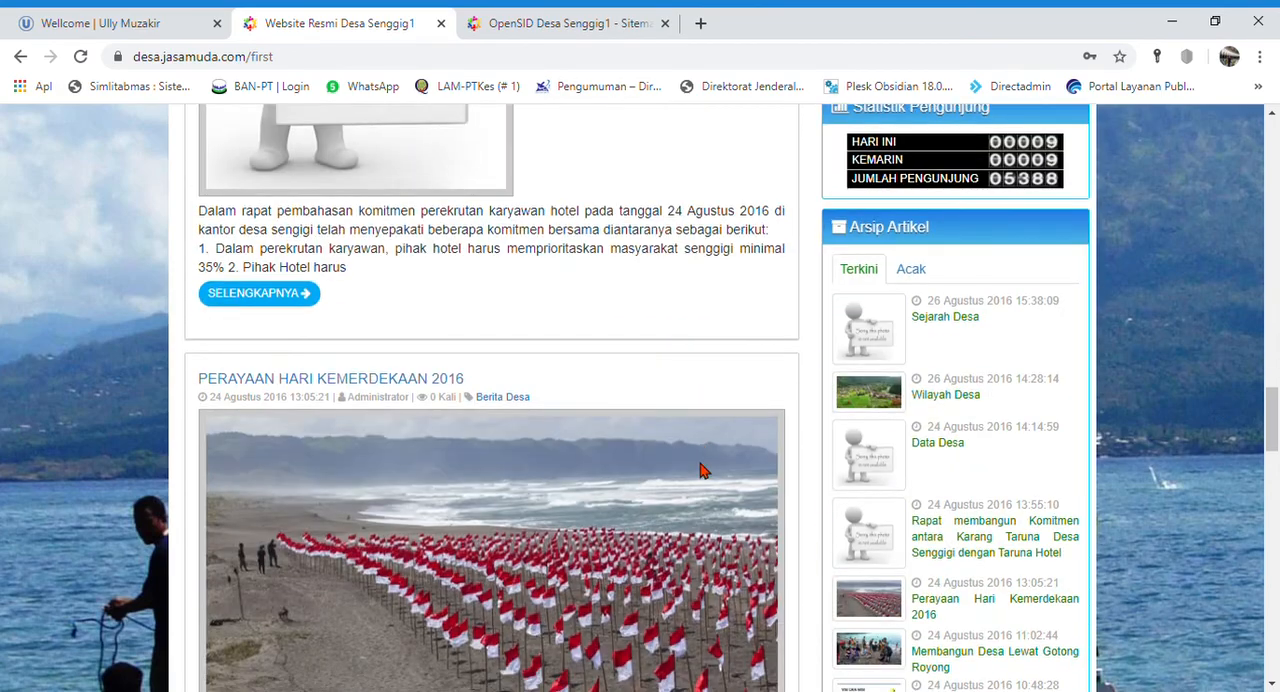
pyautogui.scroll(-4, 700, 470)
pyautogui.scroll(9, 1049, 586)
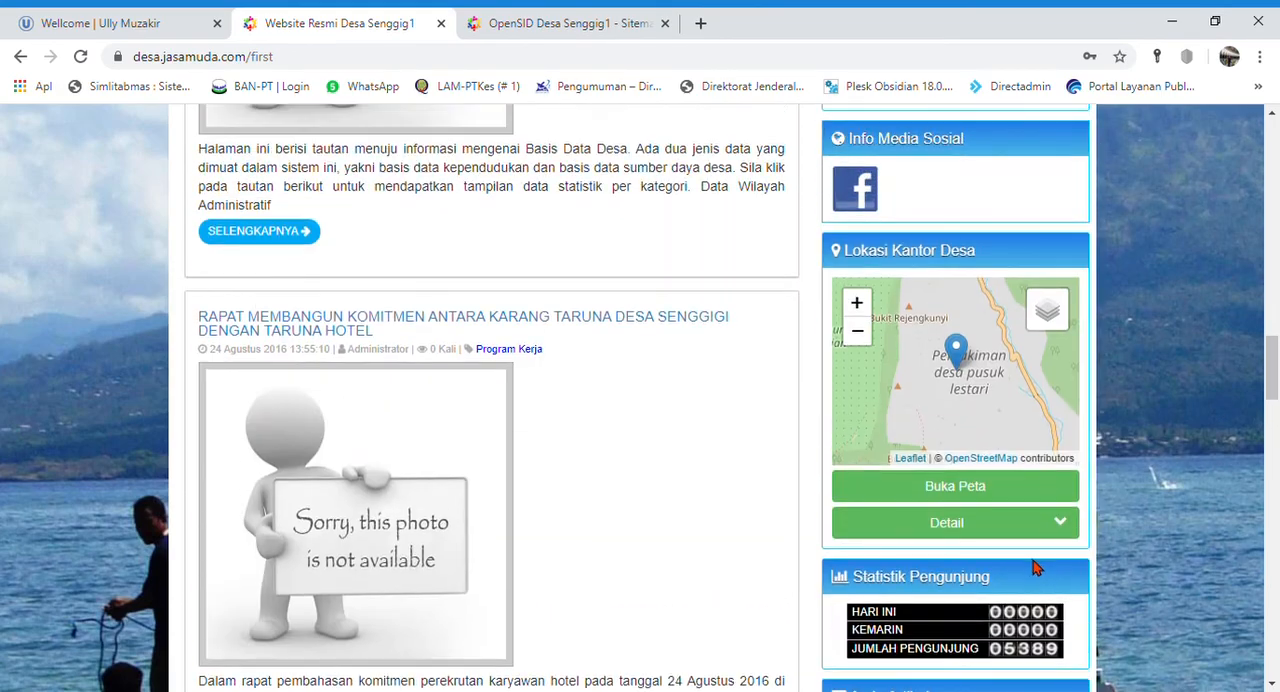
pyautogui.scroll(-2, 1045, 562)
pyautogui.scroll(3, 1100, 450)
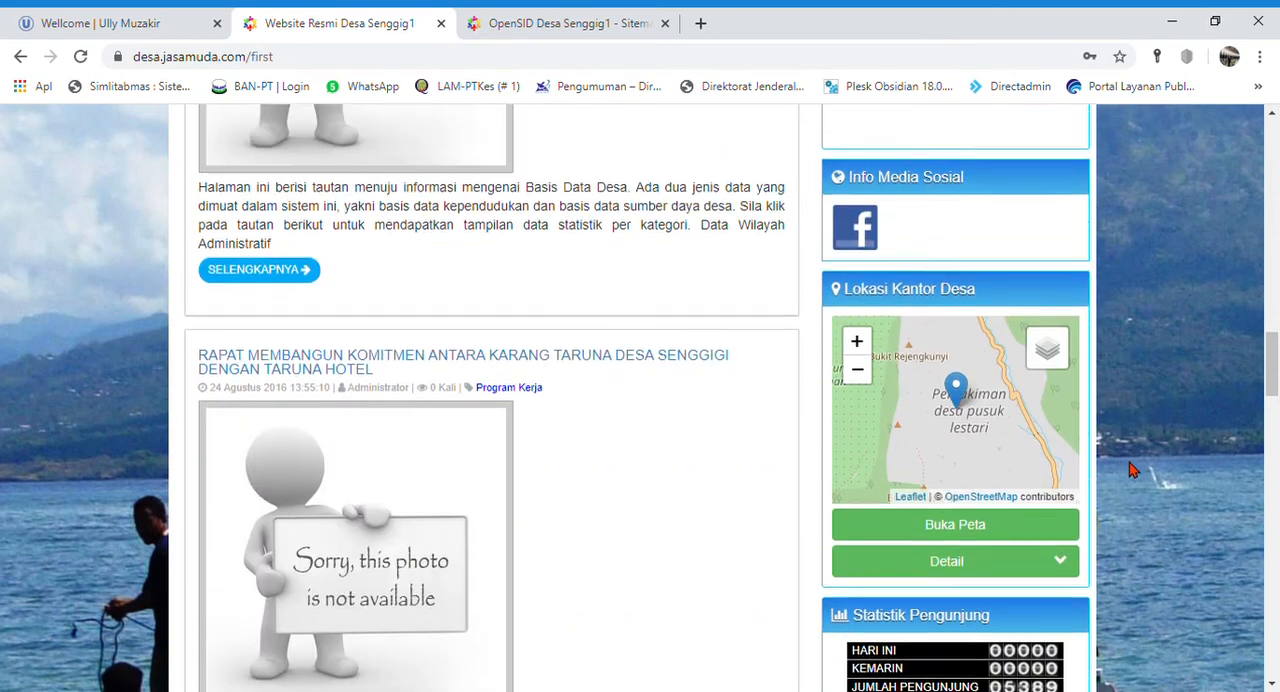
pyautogui.scroll(3, 1133, 470)
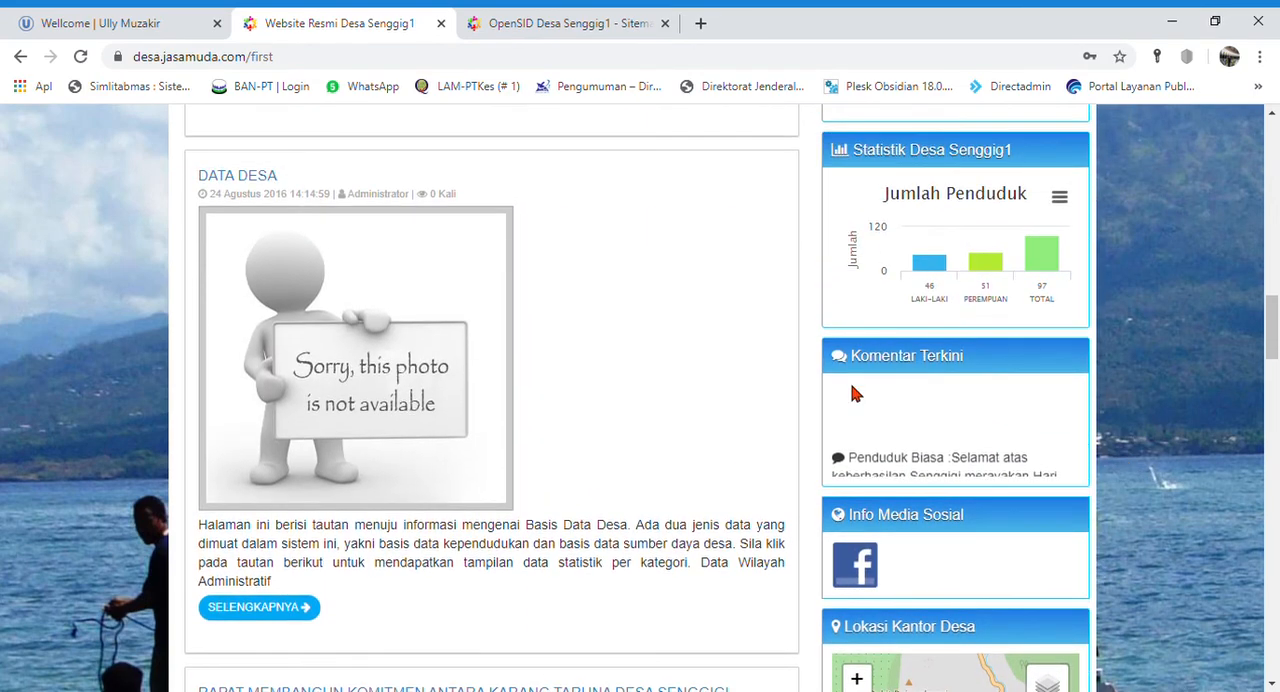
pyautogui.scroll(3, 855, 393)
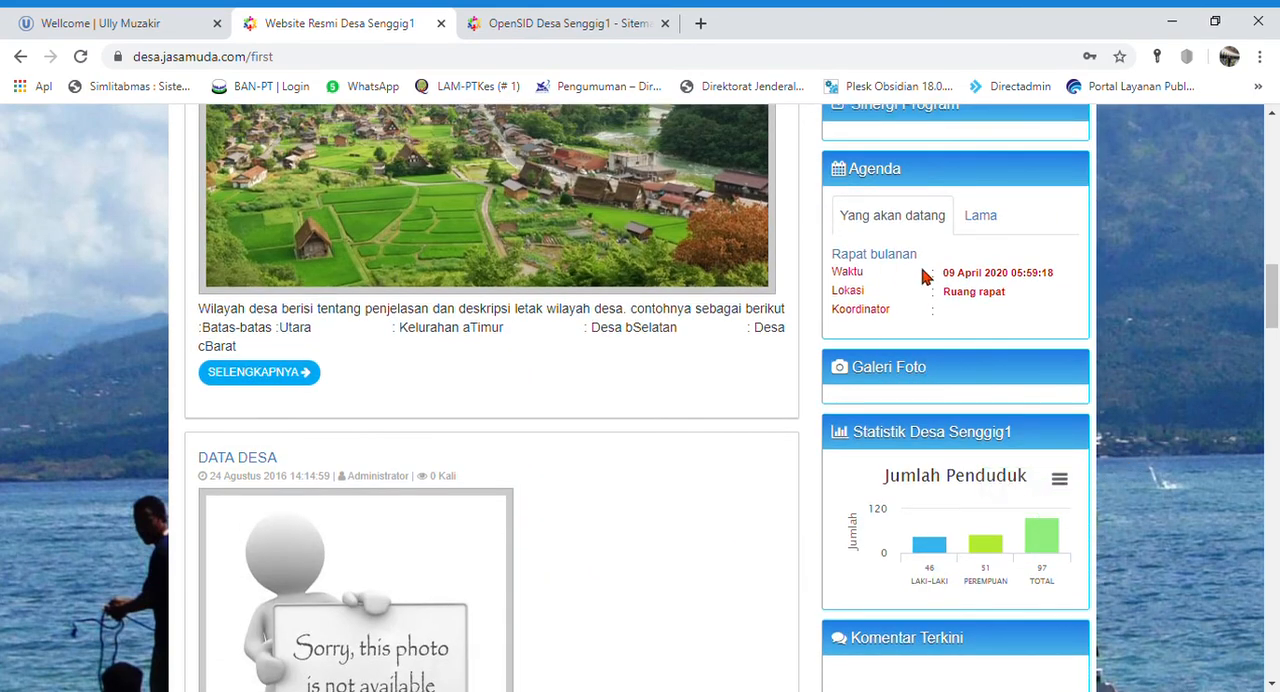
pyautogui.scroll(1, 1160, 336)
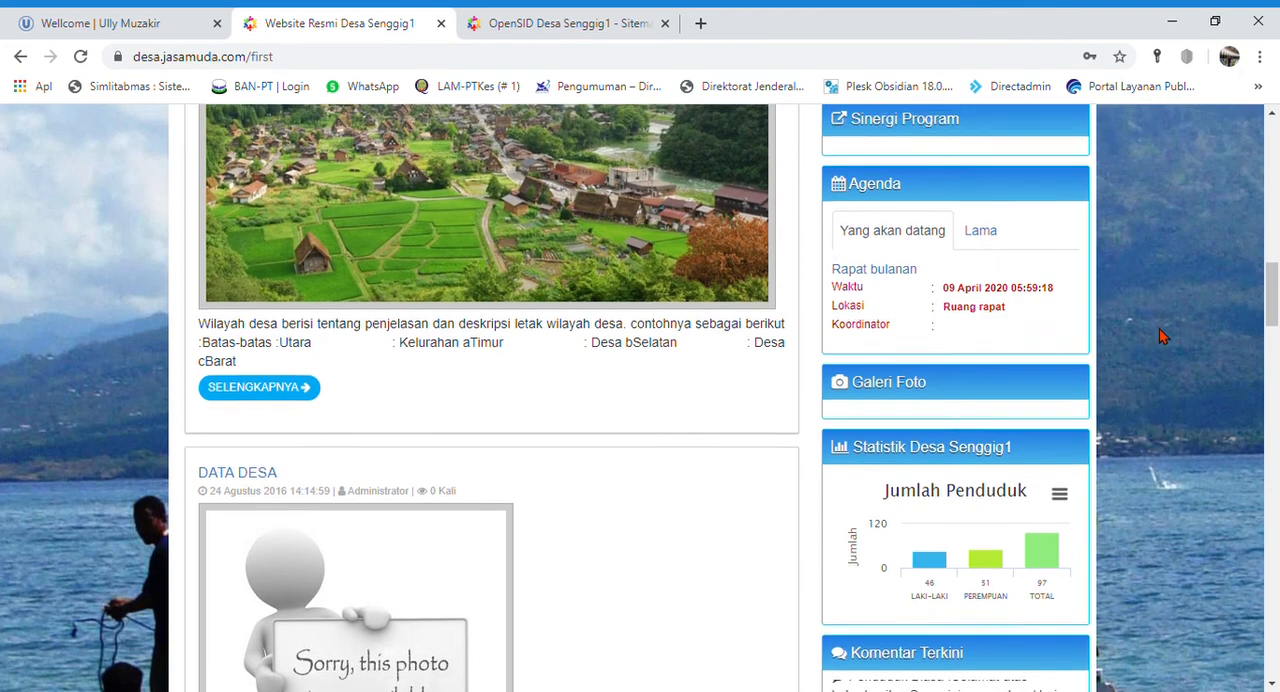
# - Open the village's Produk Hukum page and look through its list of legal documents with their types and years
pyautogui.scroll(3, 1160, 336)
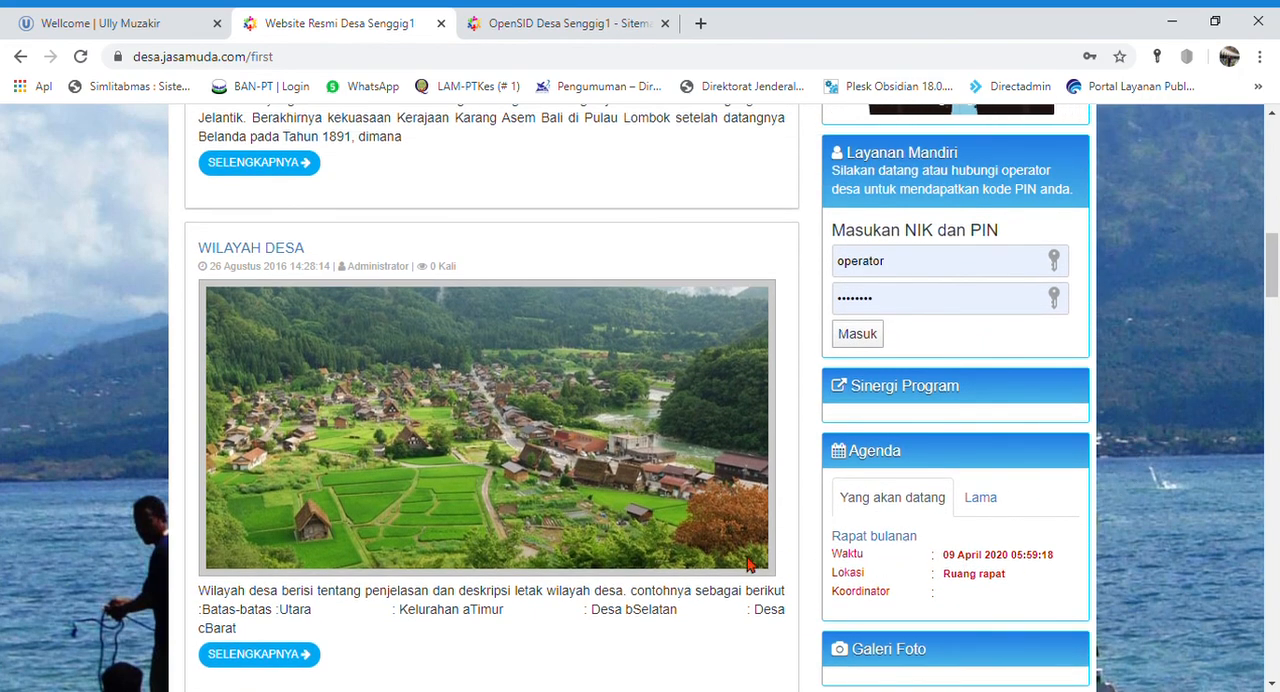
pyautogui.scroll(10, 986, 569)
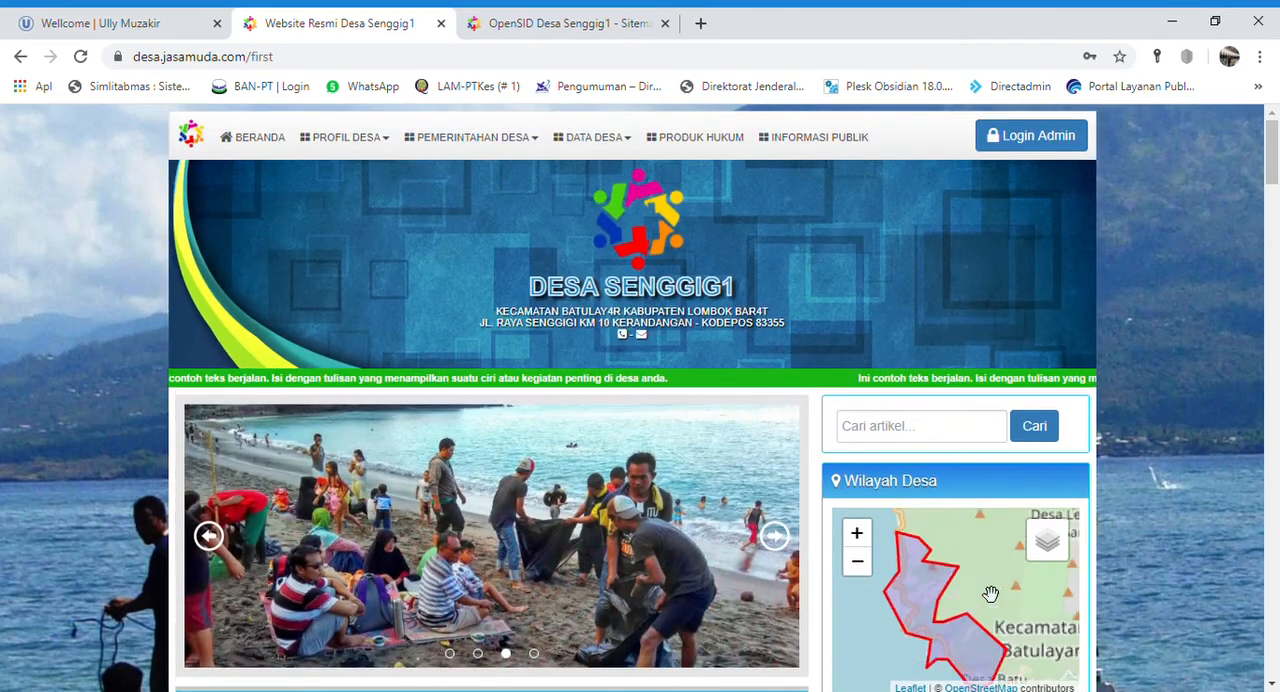
pyautogui.click(724, 143)
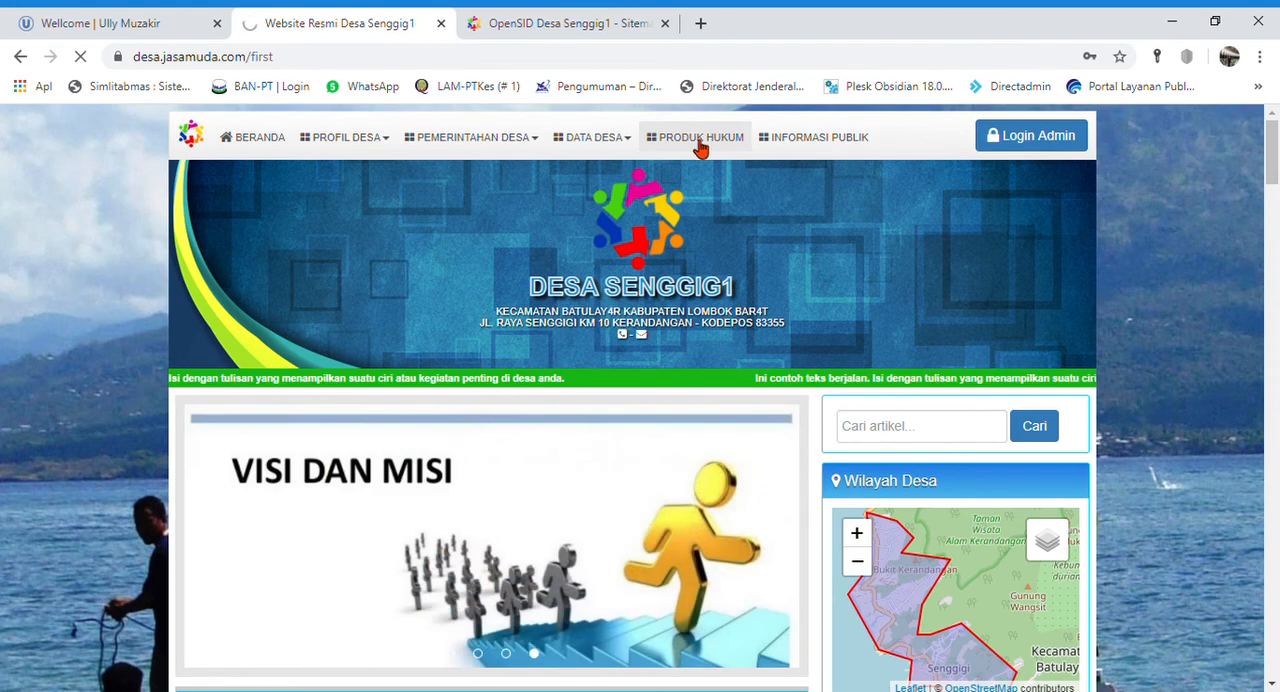
pyautogui.scroll(-2, 135, 479)
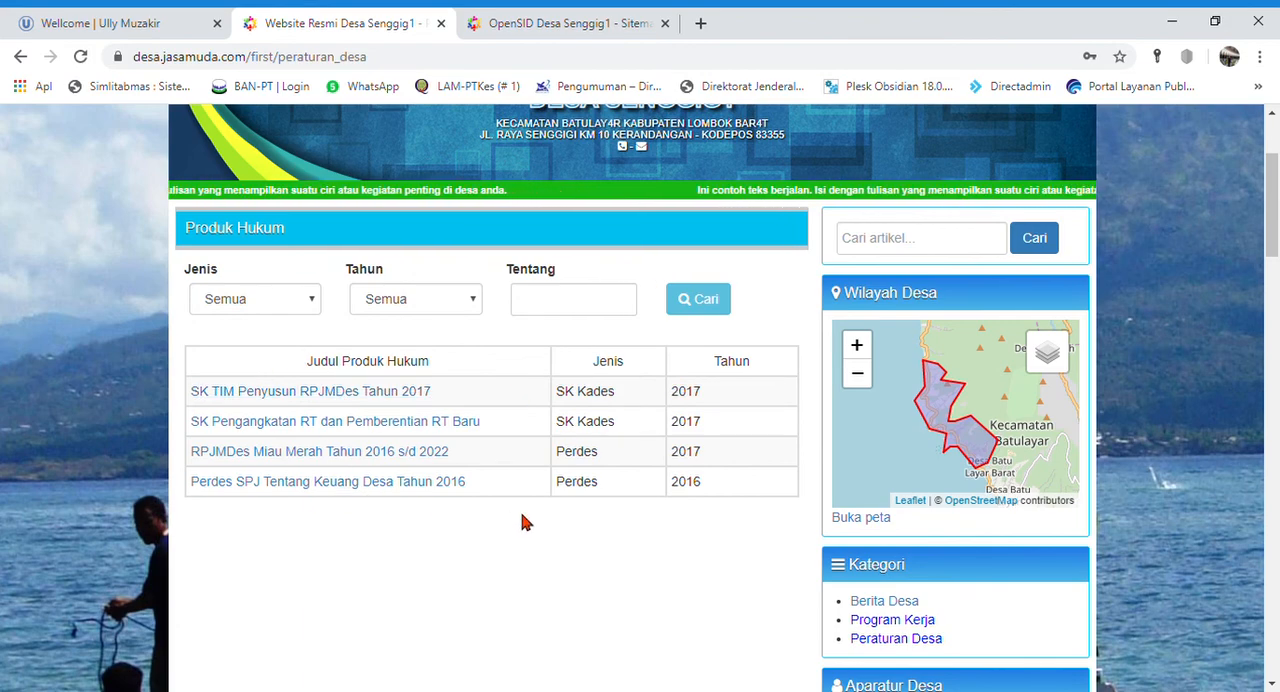
pyautogui.scroll(2, 605, 543)
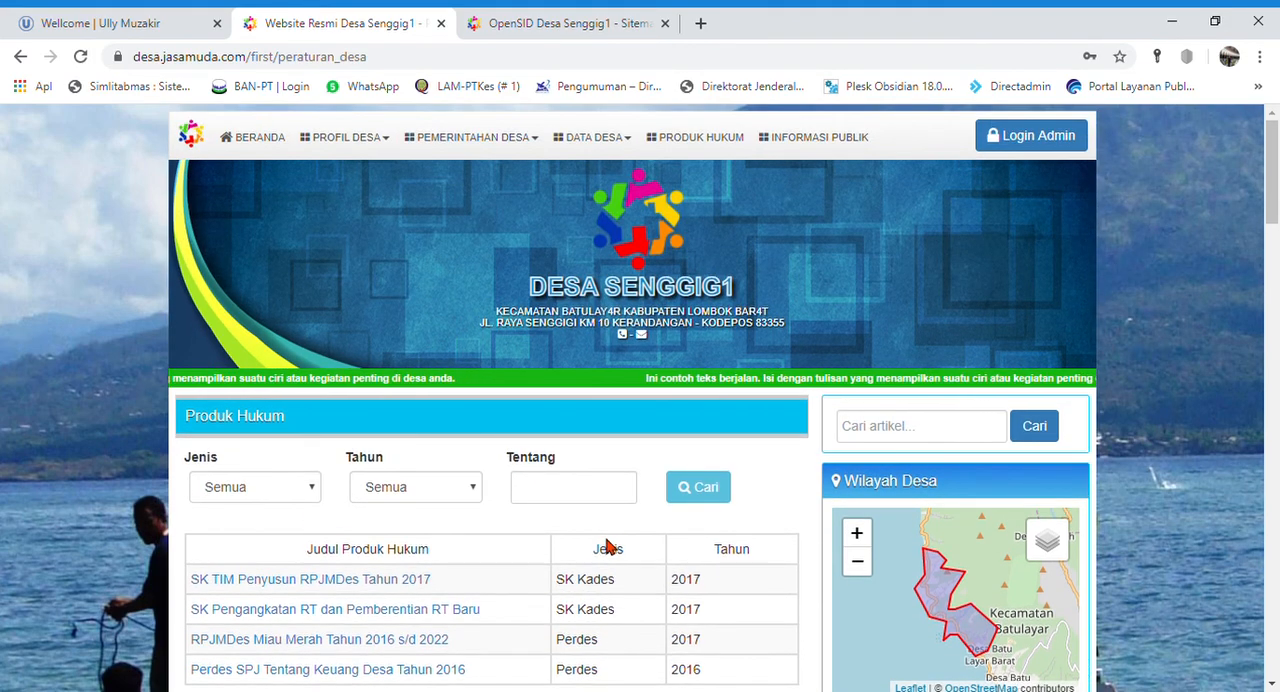
# - Open the Informasi Publik page and look through its table of published documents, categories and upload dates
pyautogui.click(820, 136)
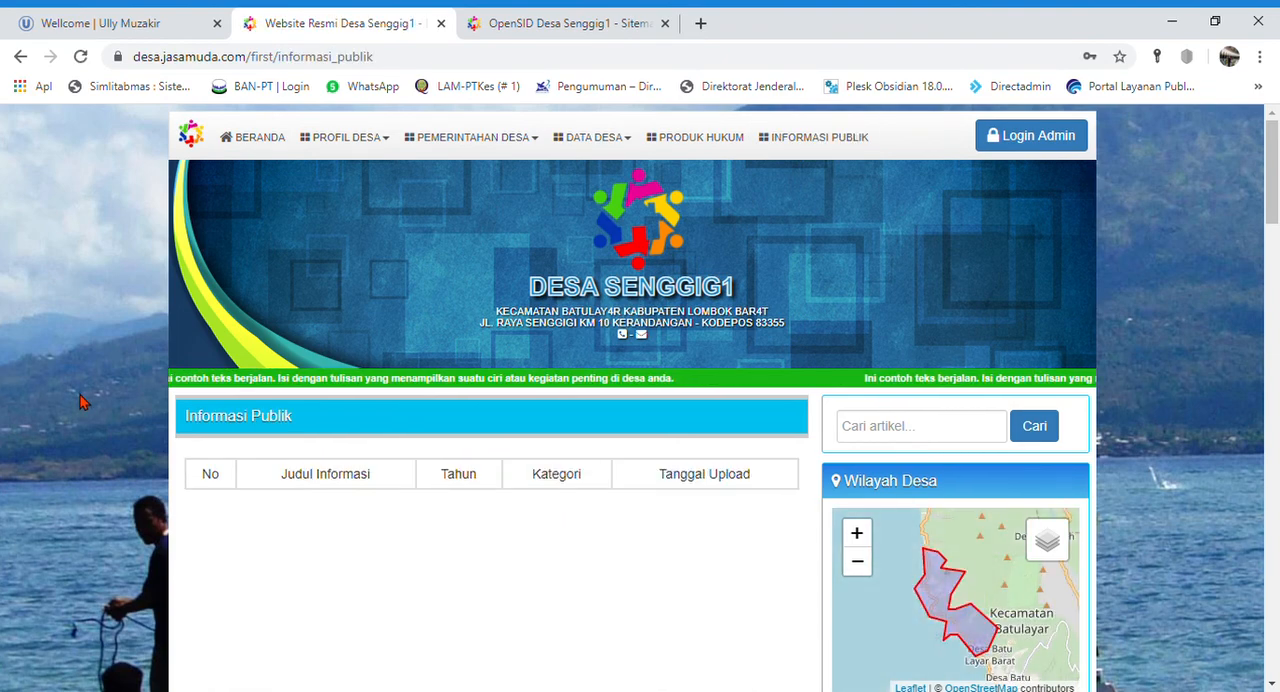
pyautogui.scroll(-3, 82, 401)
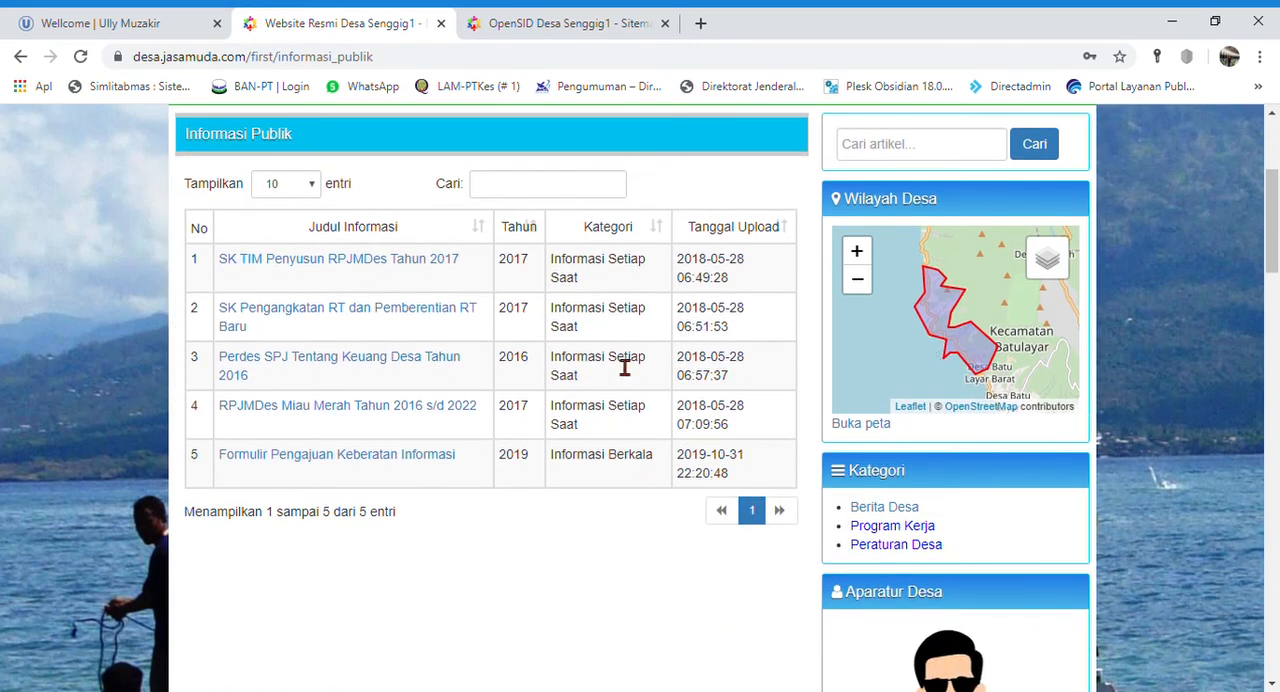
pyautogui.scroll(3, 688, 458)
pyautogui.scroll(-2, 686, 470)
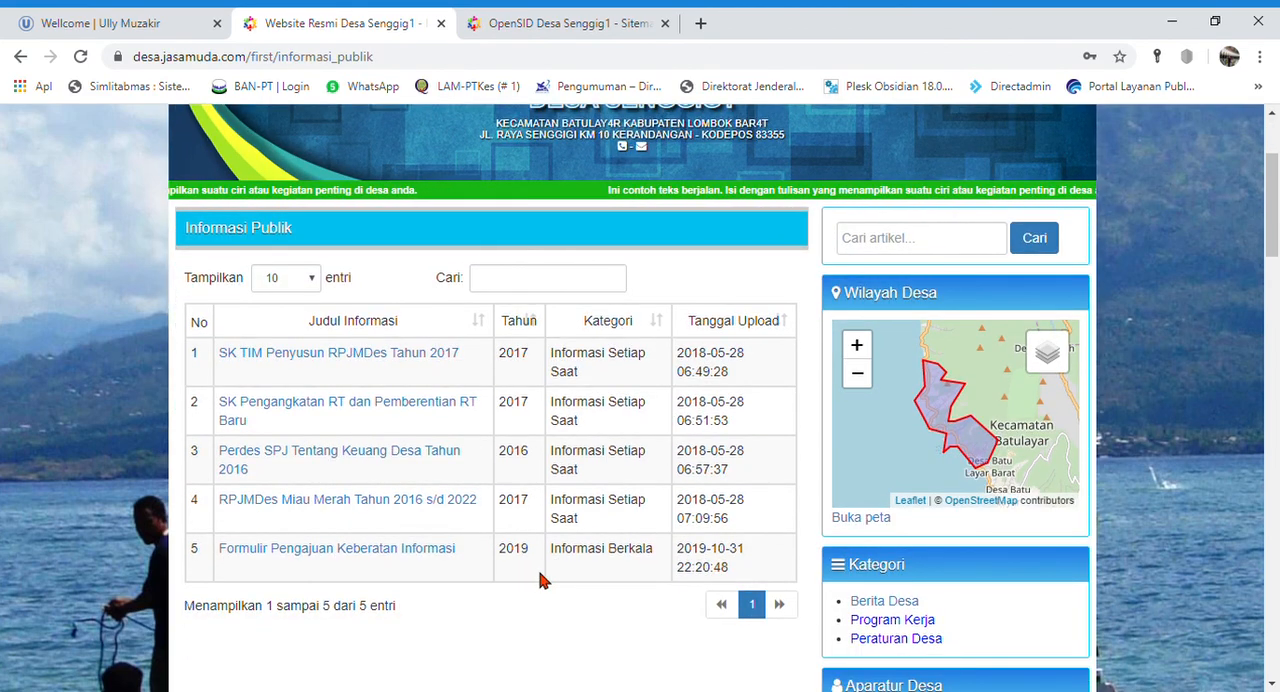
pyautogui.scroll(1, 544, 580)
pyautogui.scroll(2, 544, 580)
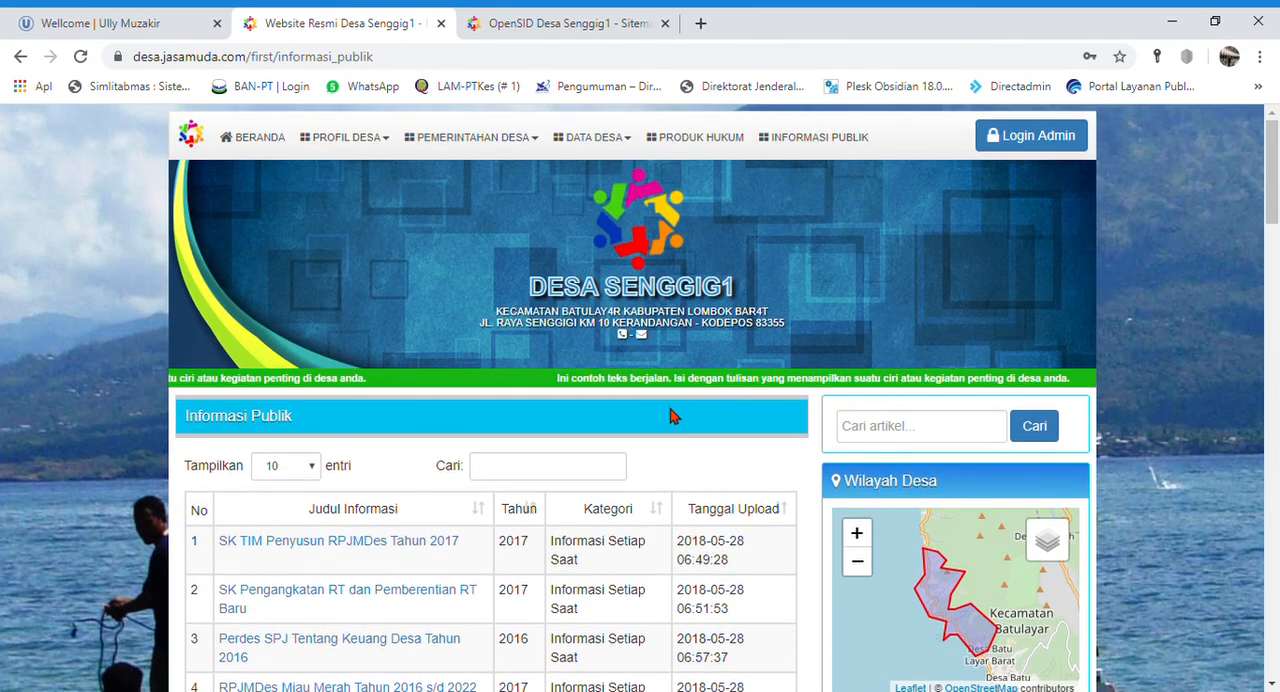
pyautogui.click(587, 138)
pyautogui.click(447, 140)
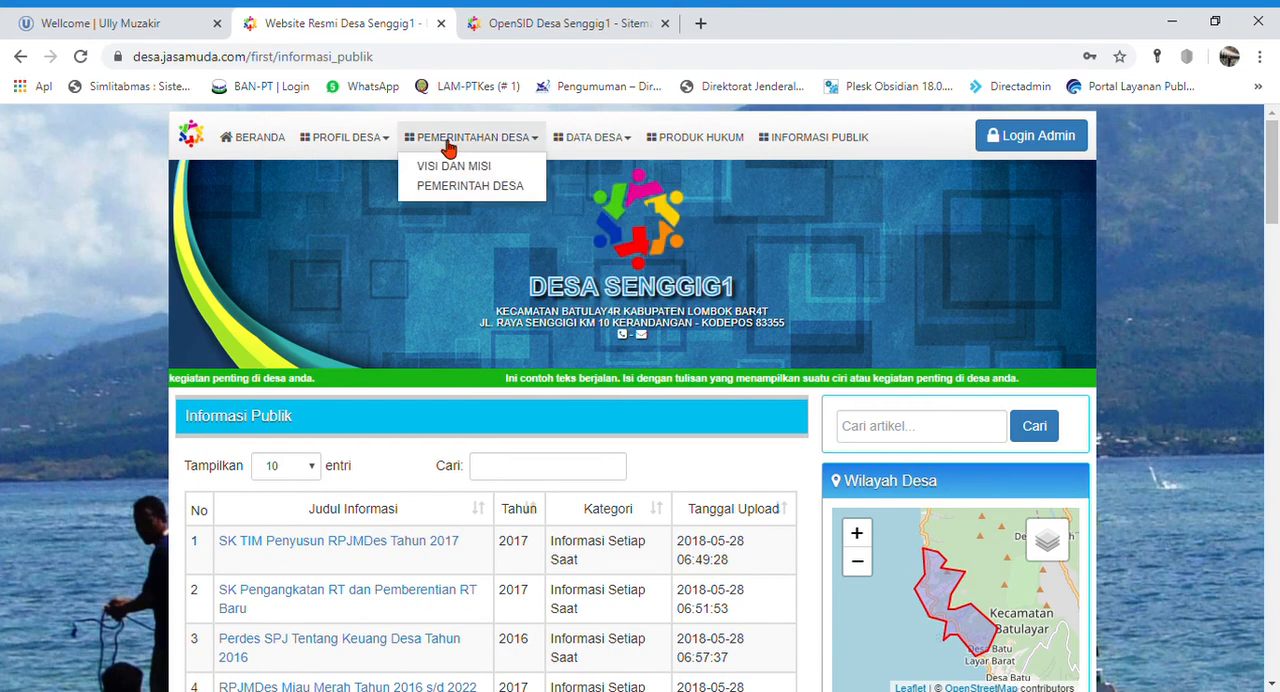